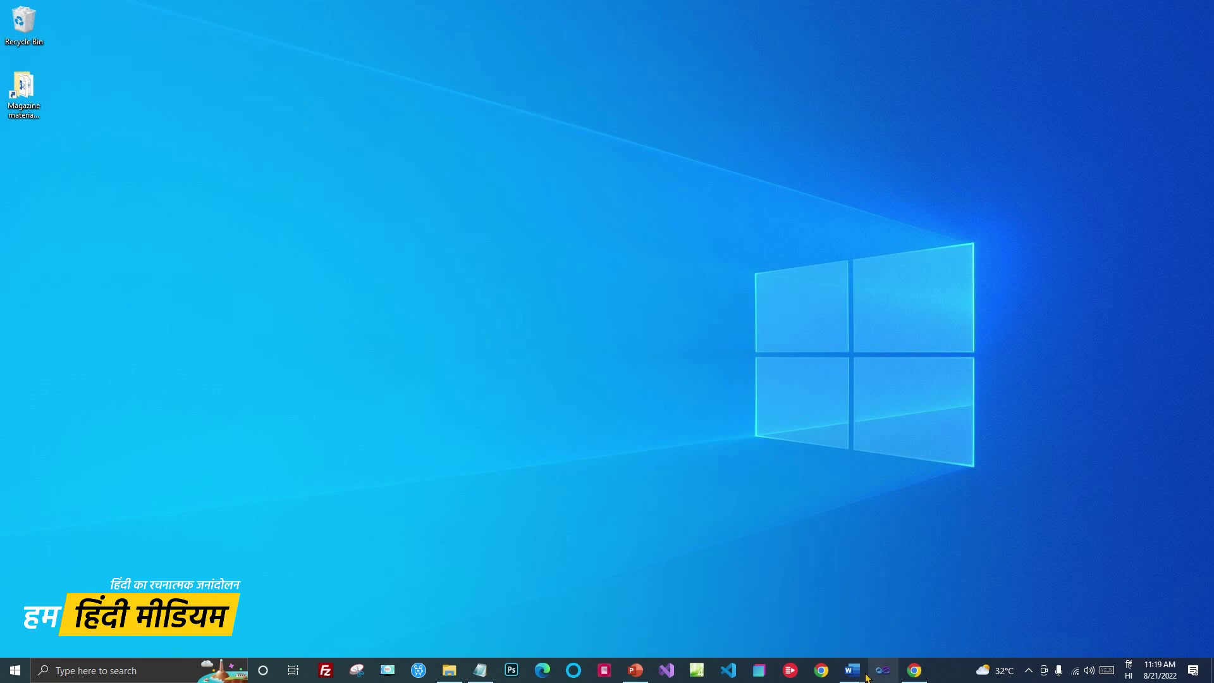
Save the blank Document5 to the Desktop as magazine.docx
{"action": "mouse_move", "coordinate": [858, 678]}
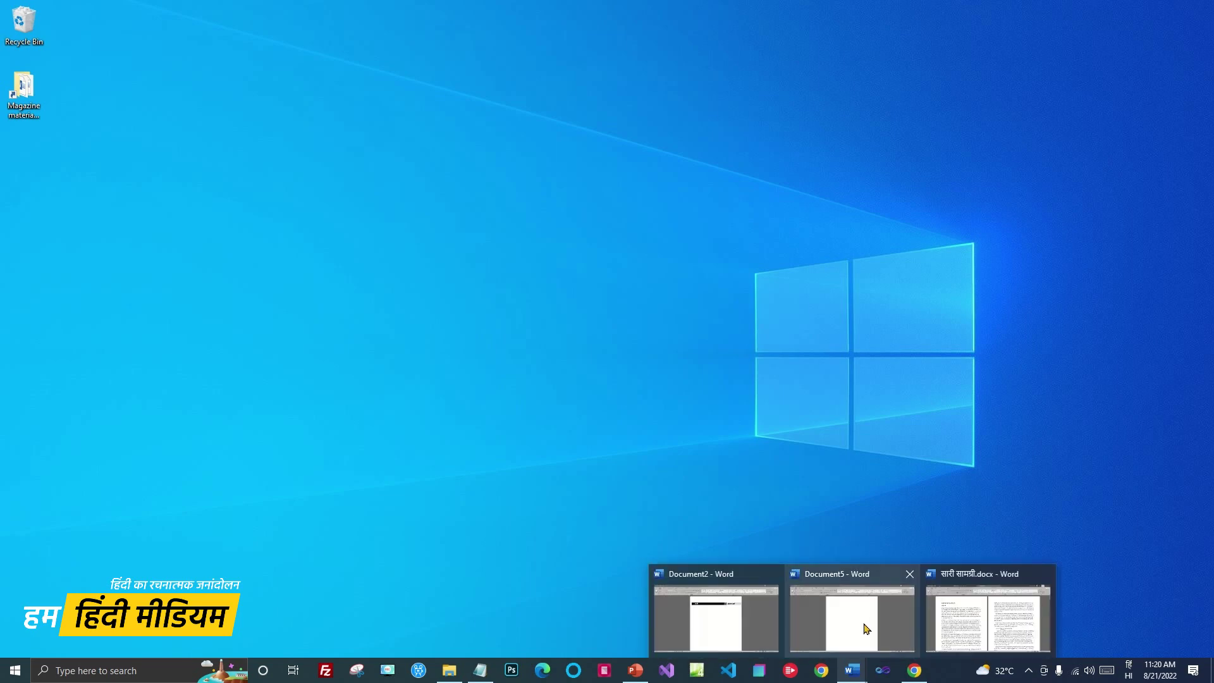
{"action": "left_click", "coordinate": [863, 626]}
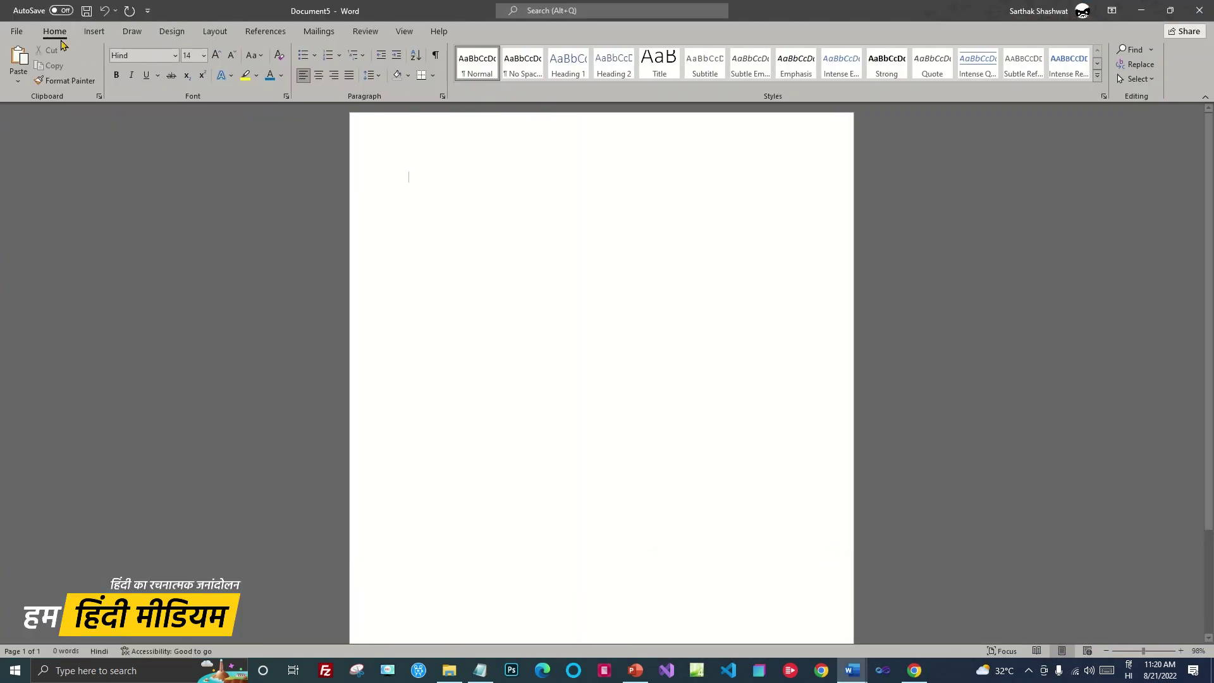
{"action": "left_click", "coordinate": [16, 31]}
{"action": "left_click", "coordinate": [54, 203]}
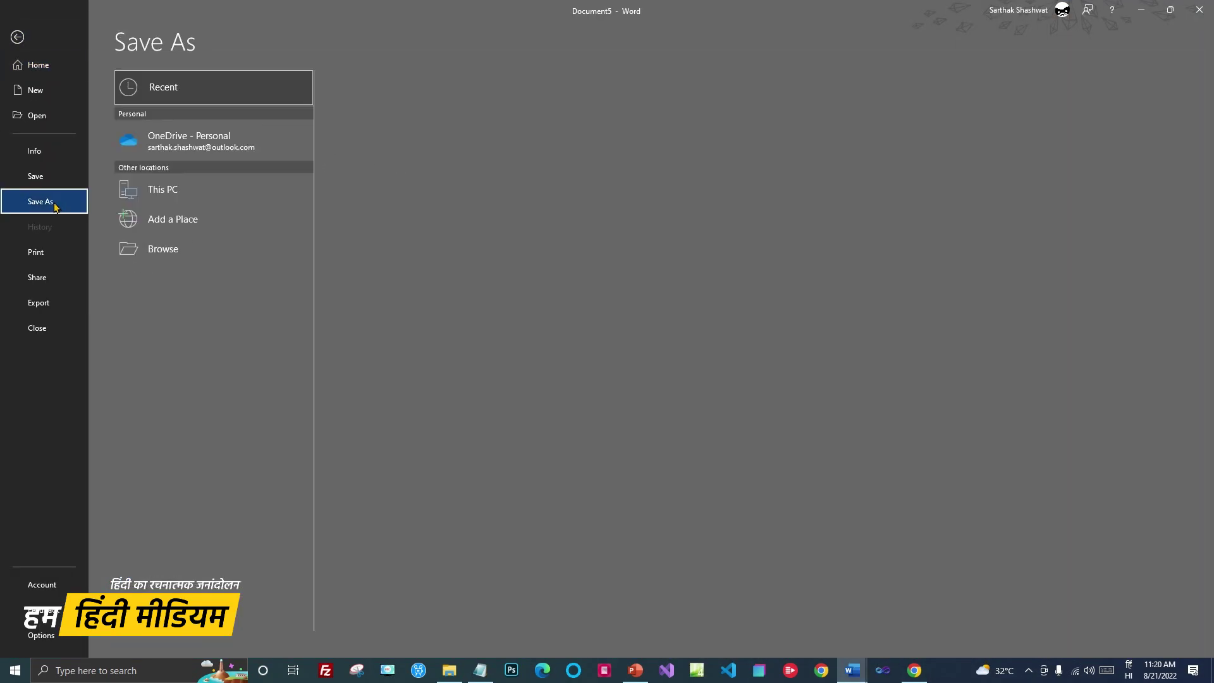
{"action": "left_click", "coordinate": [154, 248]}
{"action": "scroll", "coordinate": [98, 112], "scroll_direction": "up", "scroll_amount": 3}
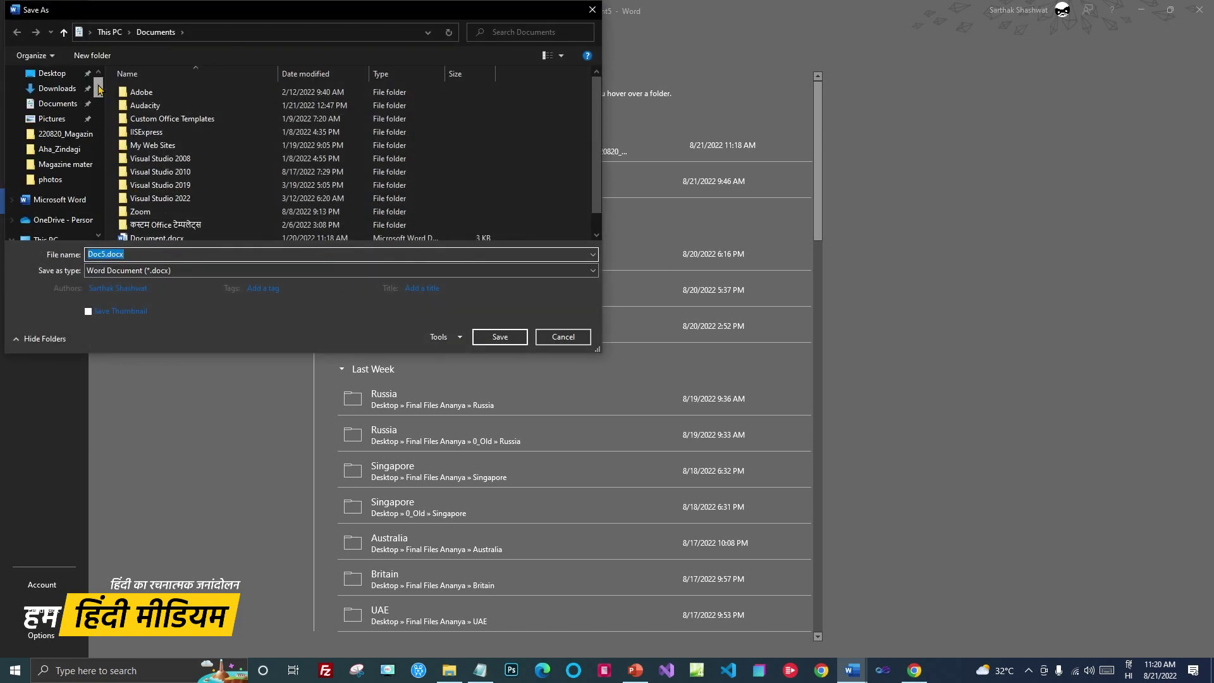
{"action": "left_click", "coordinate": [51, 97]}
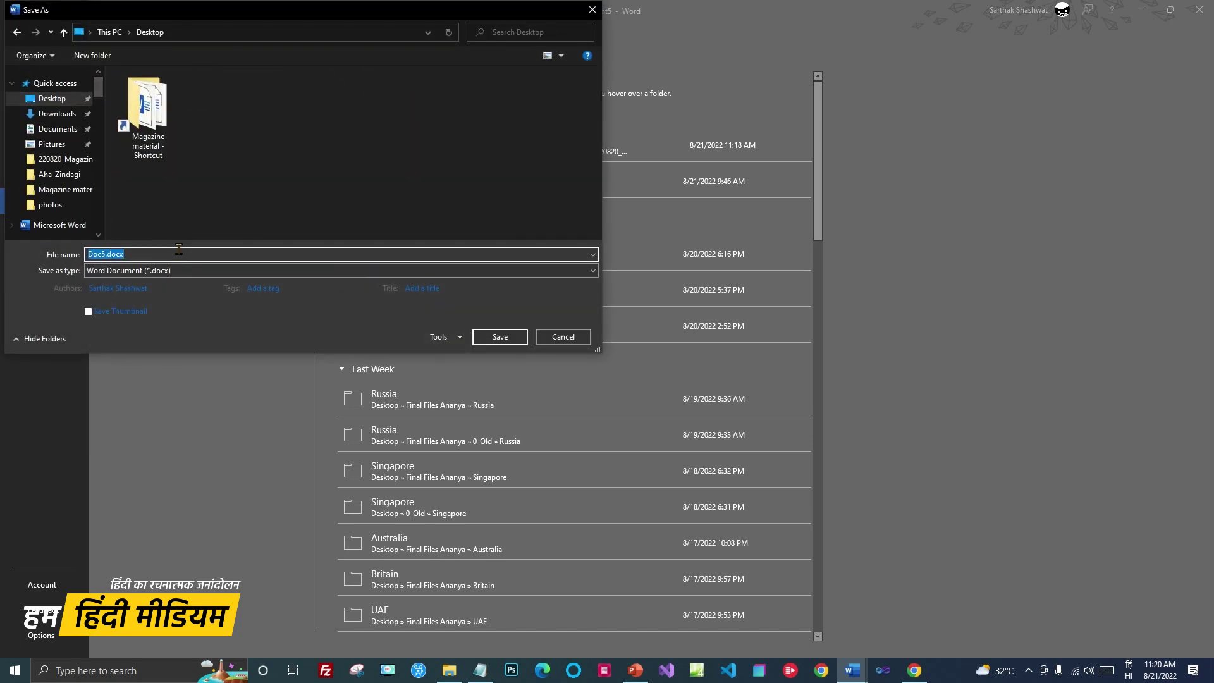
{"action": "type", "text": "सो"}
{"action": "key", "text": "BackSpace"}
{"action": "key", "text": "BackSpace"}
{"action": "key", "text": "alt+space"}
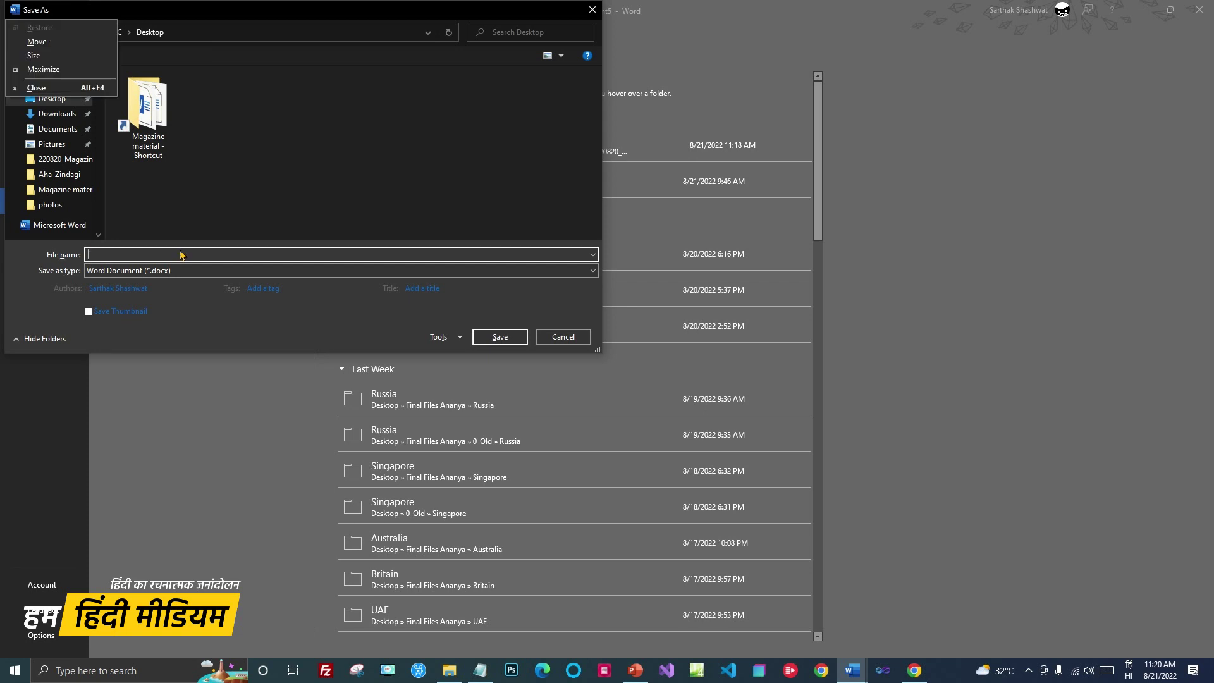
{"action": "key", "text": "Escape"}
{"action": "type", "text": "सोो"}
{"action": "key", "text": "BackSpace"}
{"action": "key", "text": "BackSpace"}
{"action": "key", "text": "BackSpace"}
{"action": "key", "text": "BackSpace"}
{"action": "key", "text": "alt+shift"}
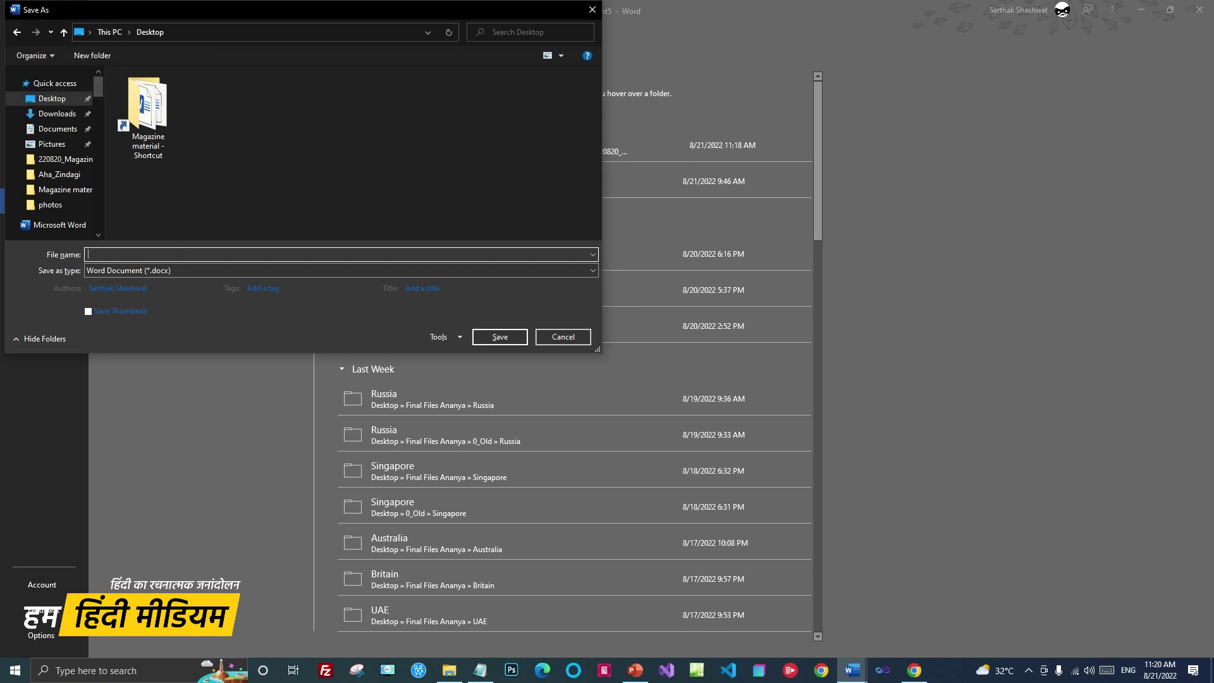
{"action": "type", "text": "ma"}
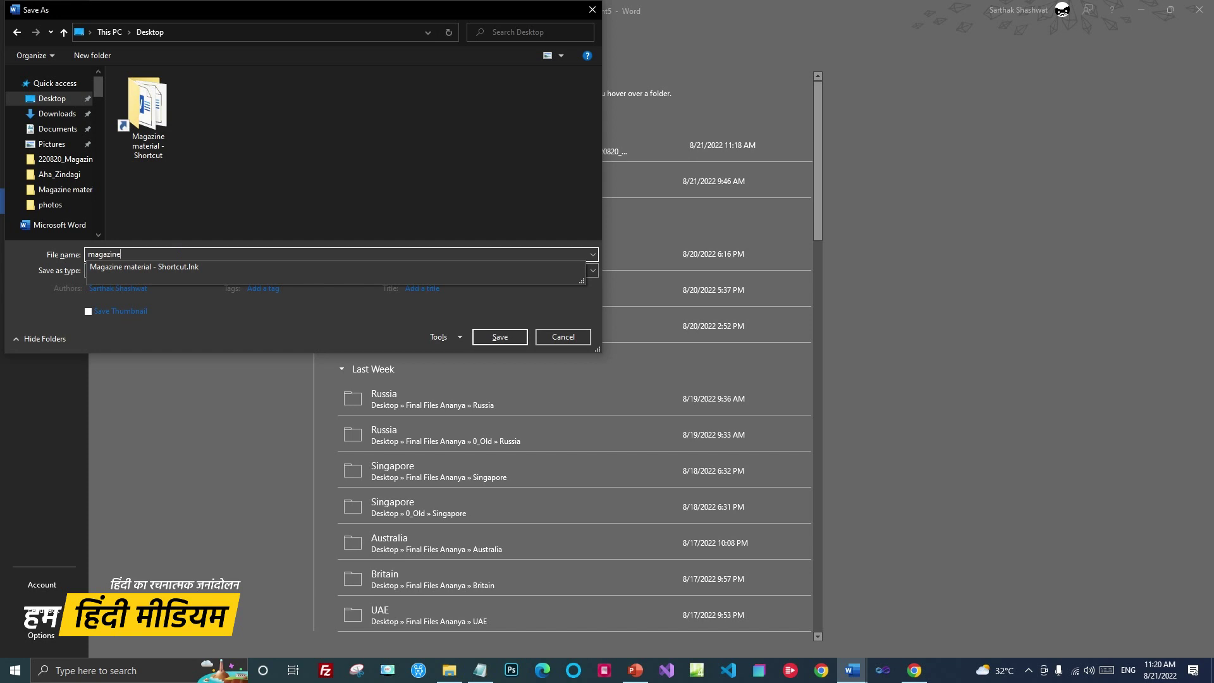
{"action": "type", "text": "gazine"}
{"action": "left_click", "coordinate": [500, 337]}
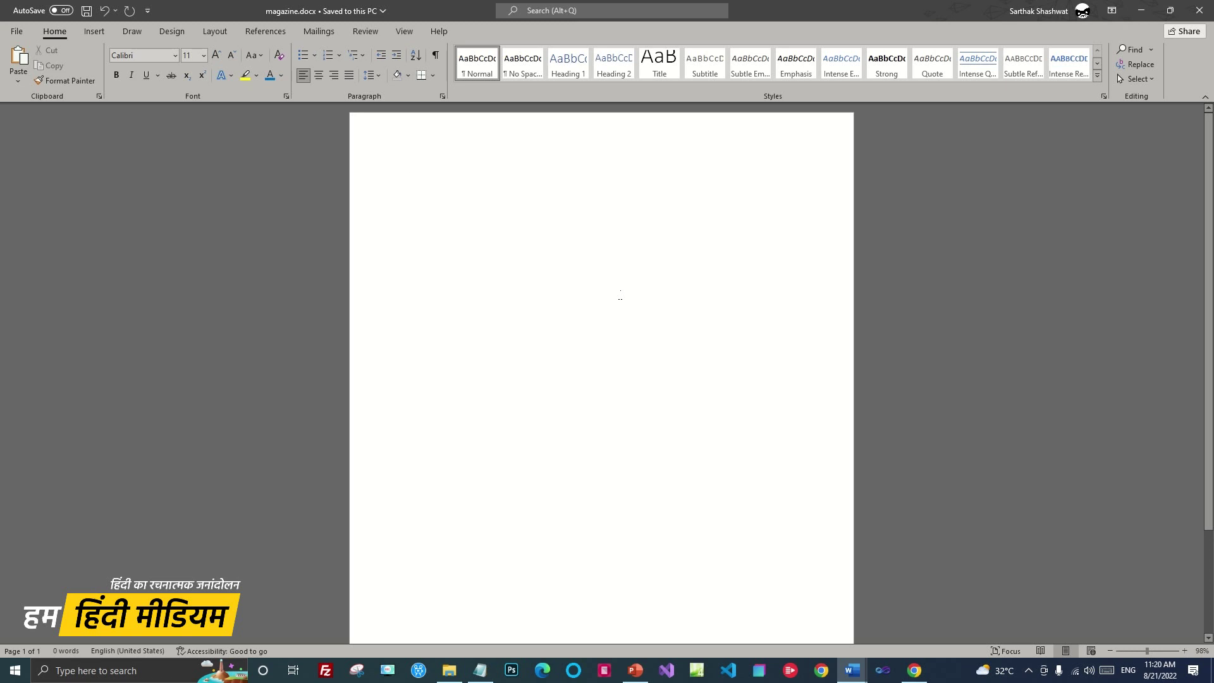
Insert a page break with Ctrl+Enter to add a second blank page
{"action": "scroll", "coordinate": [618, 292], "scroll_direction": "down", "scroll_amount": 2}
{"action": "scroll", "coordinate": [623, 291], "scroll_direction": "up", "scroll_amount": 2}
{"action": "key", "text": "ctrl+Return"}
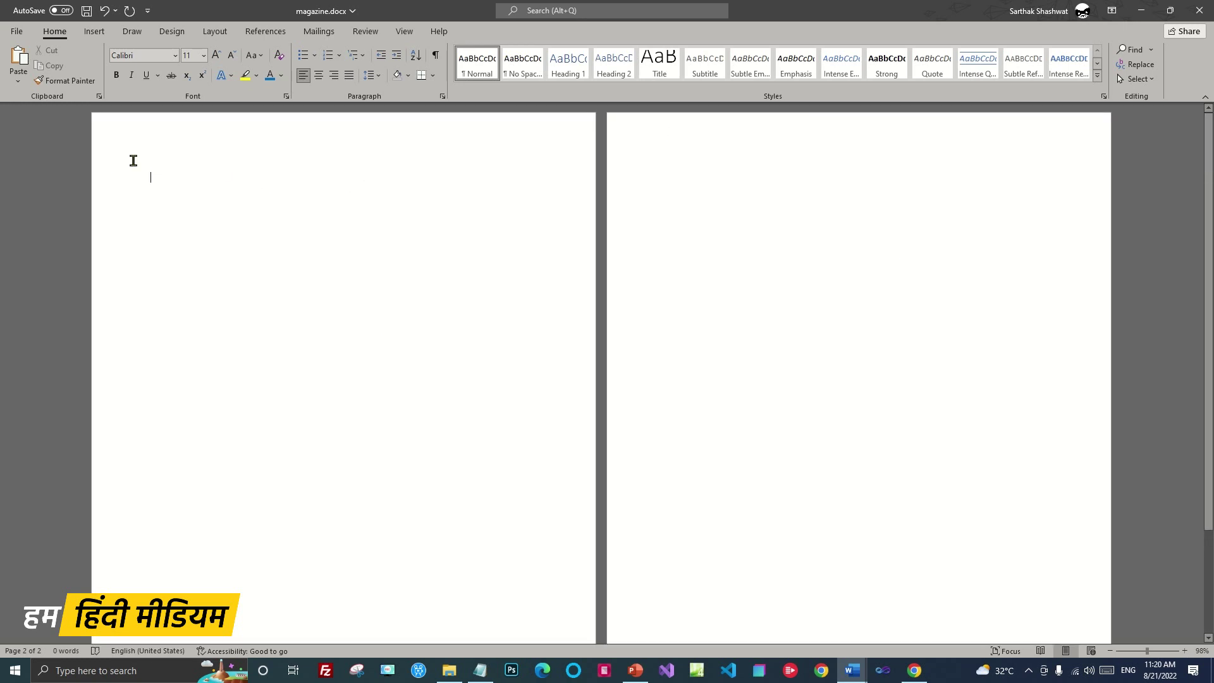
Put the insertion point at the very start of page 1, ready for inserting content
{"action": "left_click", "coordinate": [136, 179]}
{"action": "left_click", "coordinate": [169, 178]}
{"action": "left_click", "coordinate": [94, 31]}
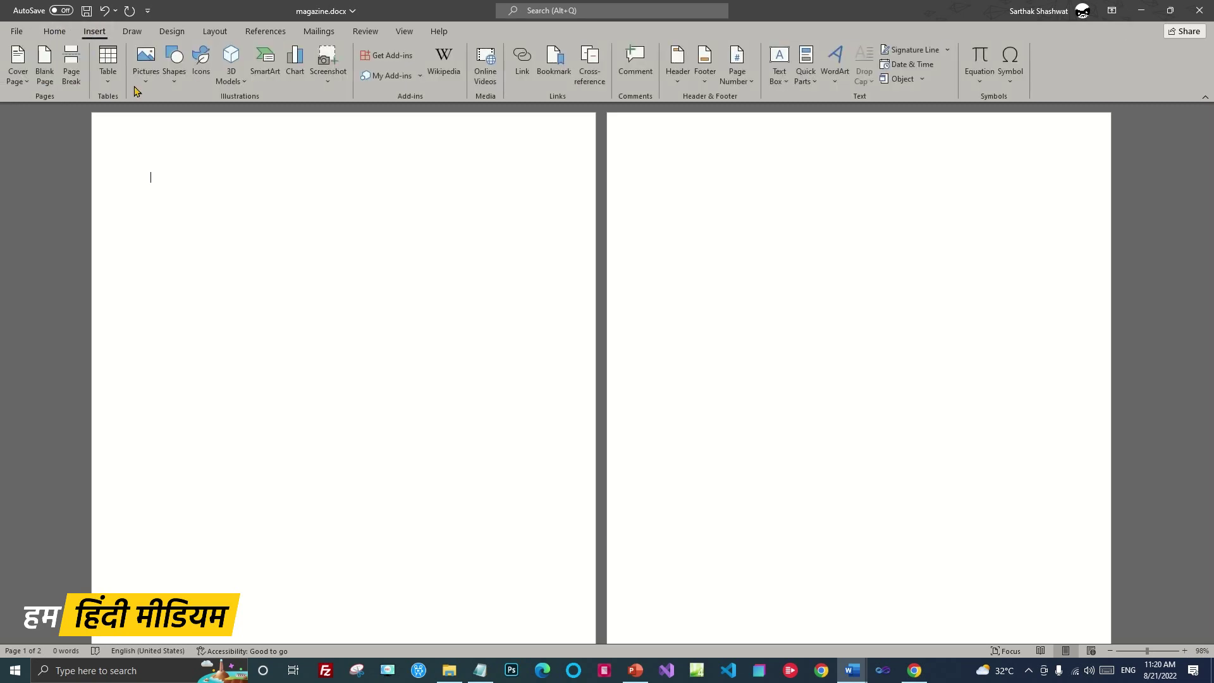
Insert idol-1834688_1920.jpg from this computer onto page 1 and zoom out to see both pages
{"action": "left_click", "coordinate": [145, 63]}
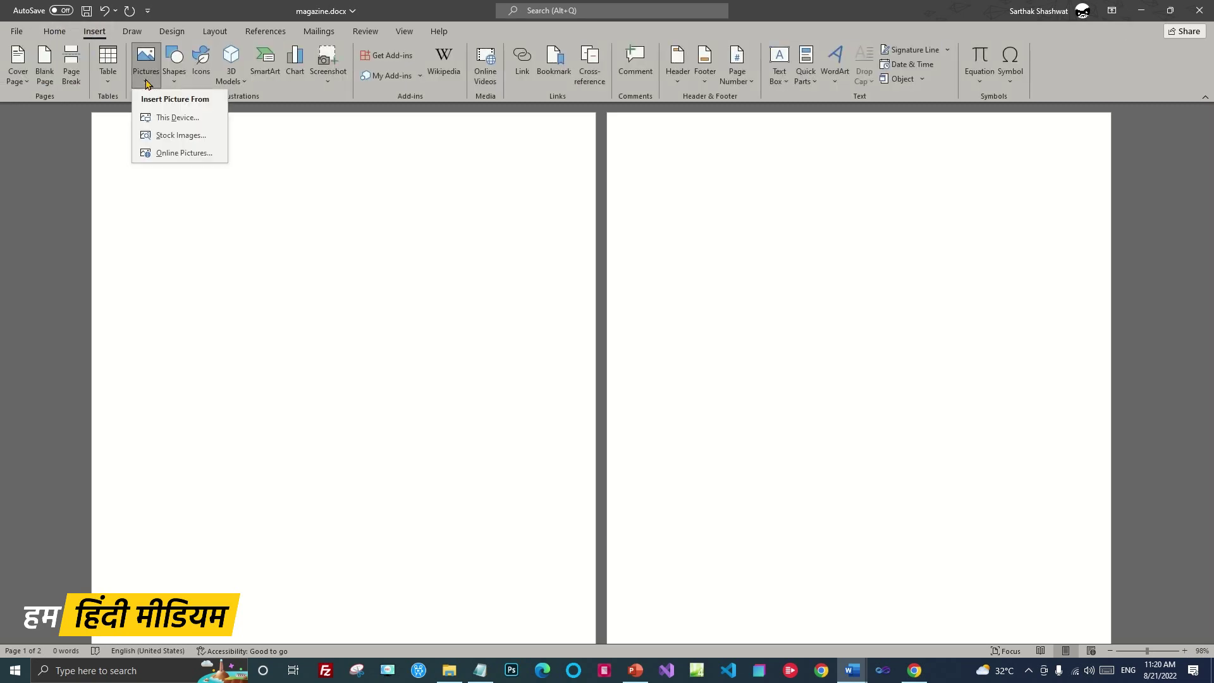
{"action": "left_click", "coordinate": [178, 118]}
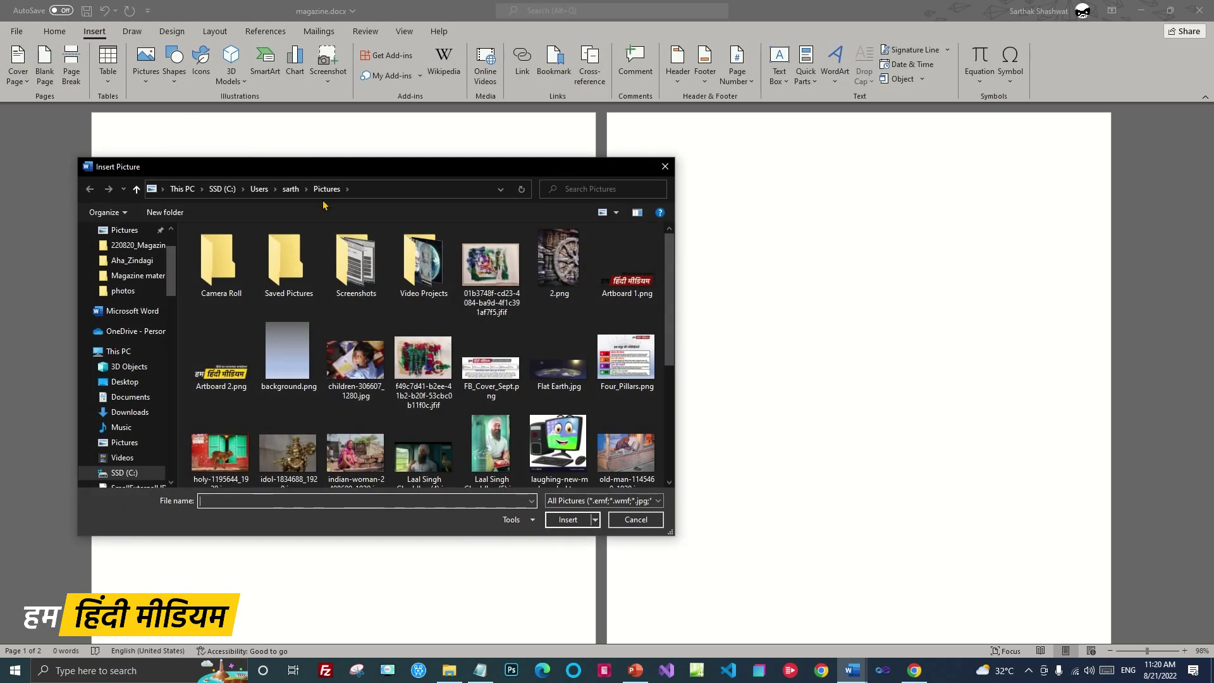
{"action": "scroll", "coordinate": [616, 352], "scroll_direction": "down", "scroll_amount": 2}
{"action": "scroll", "coordinate": [442, 354], "scroll_direction": "up", "scroll_amount": 5}
{"action": "scroll", "coordinate": [379, 357], "scroll_direction": "down", "scroll_amount": 4}
{"action": "left_click", "coordinate": [288, 254]}
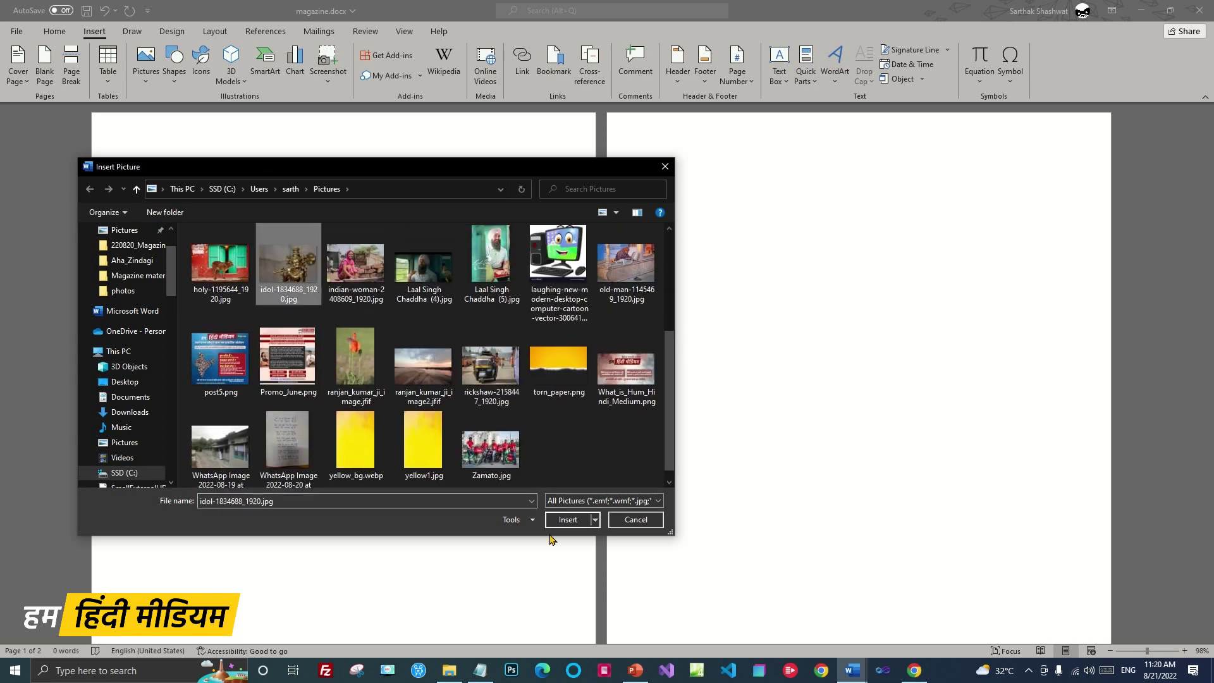
{"action": "left_click", "coordinate": [568, 519]}
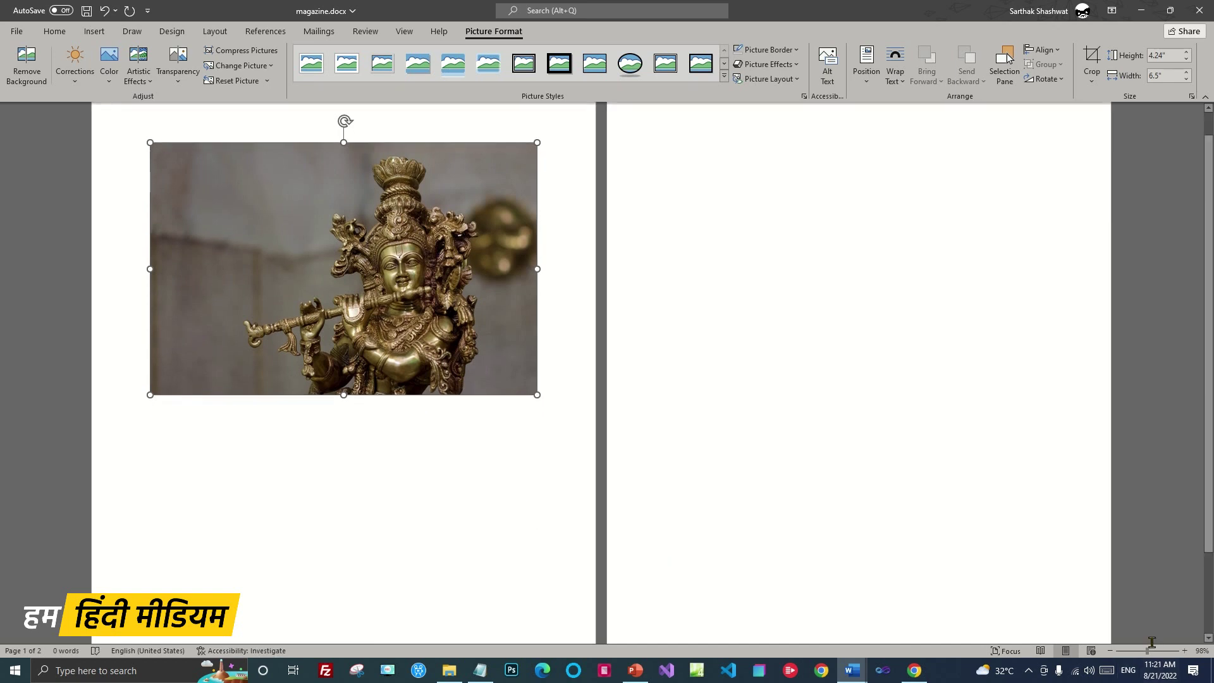
{"action": "left_click_drag", "start_coordinate": [1147, 651], "coordinate": [1138, 651]}
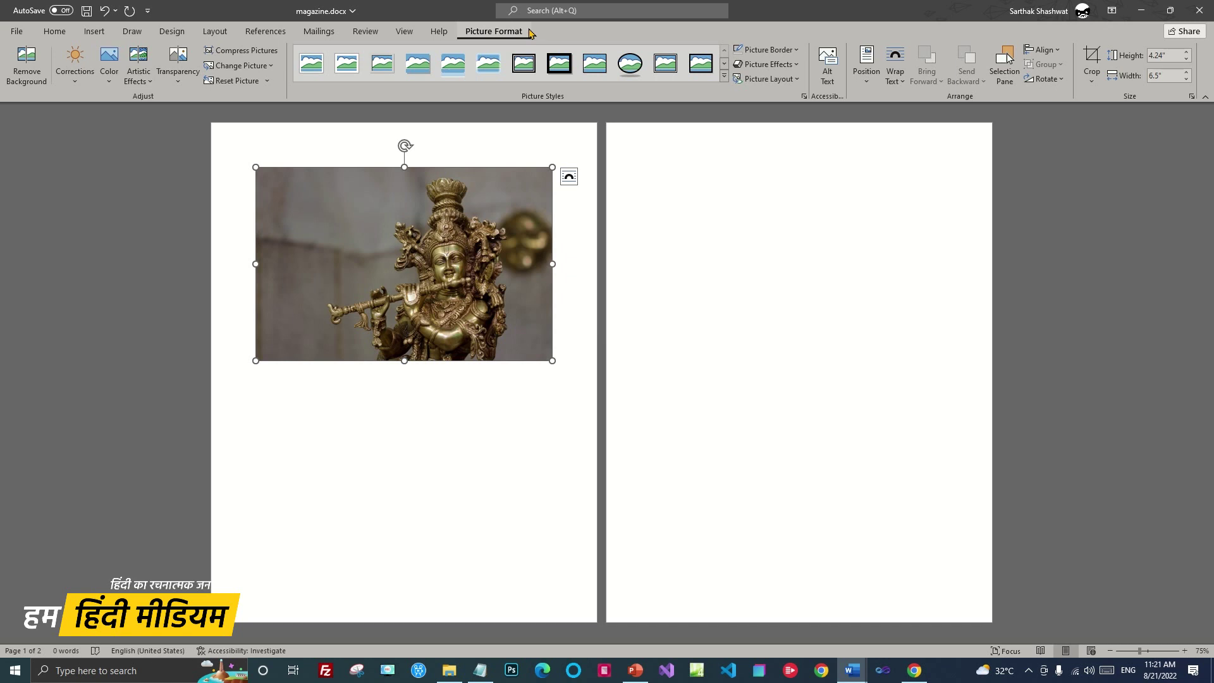
Crop the statue photo to a 3-inch-wide portrait, then enlarge it to fill most of page 1
{"action": "left_click", "coordinate": [1092, 59]}
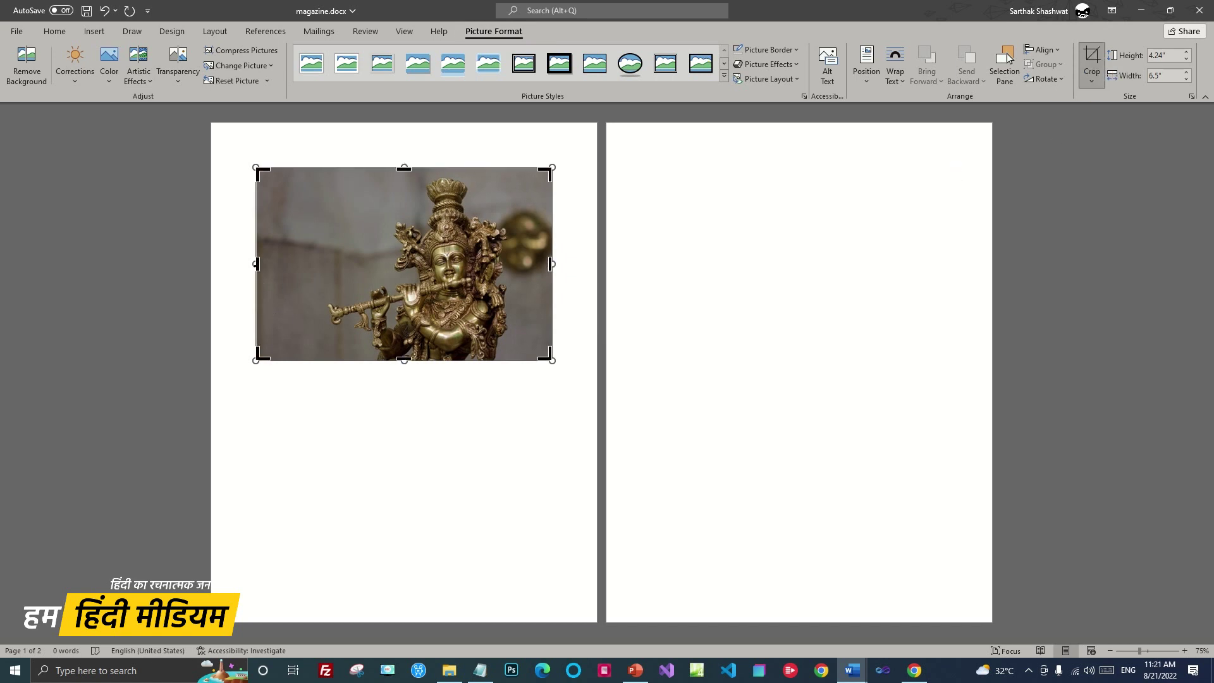
{"action": "left_click_drag", "start_coordinate": [257, 264], "coordinate": [398, 261]}
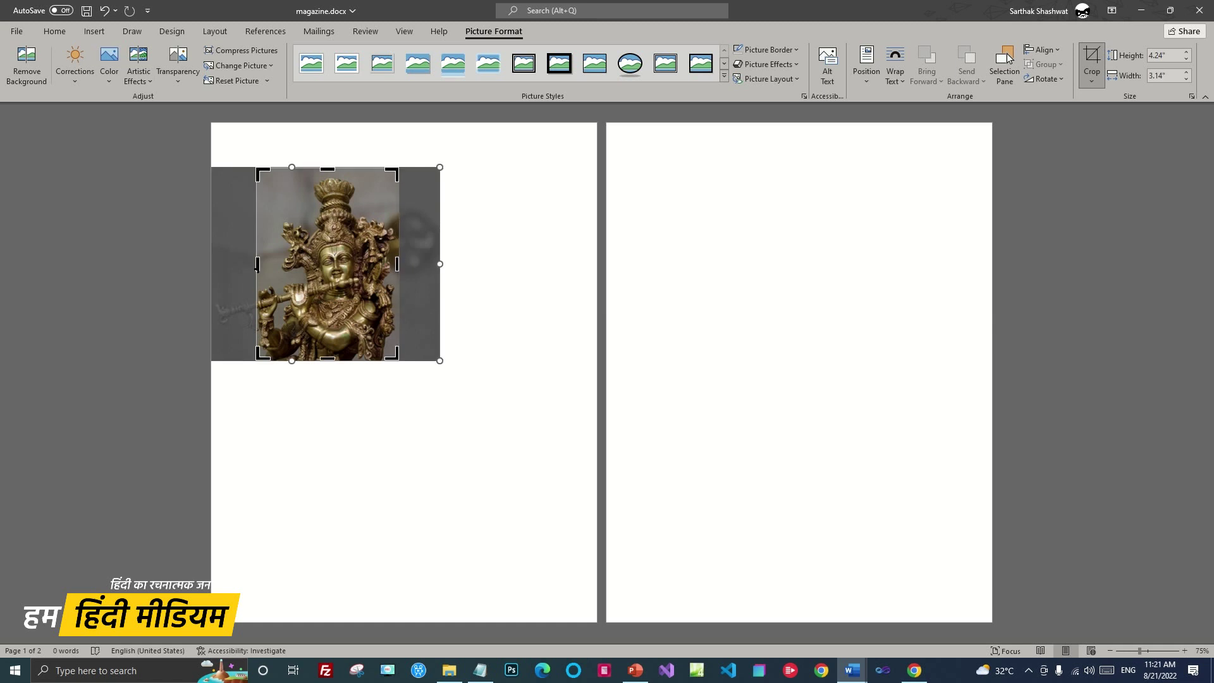
{"action": "left_click_drag", "start_coordinate": [258, 267], "coordinate": [264, 267]}
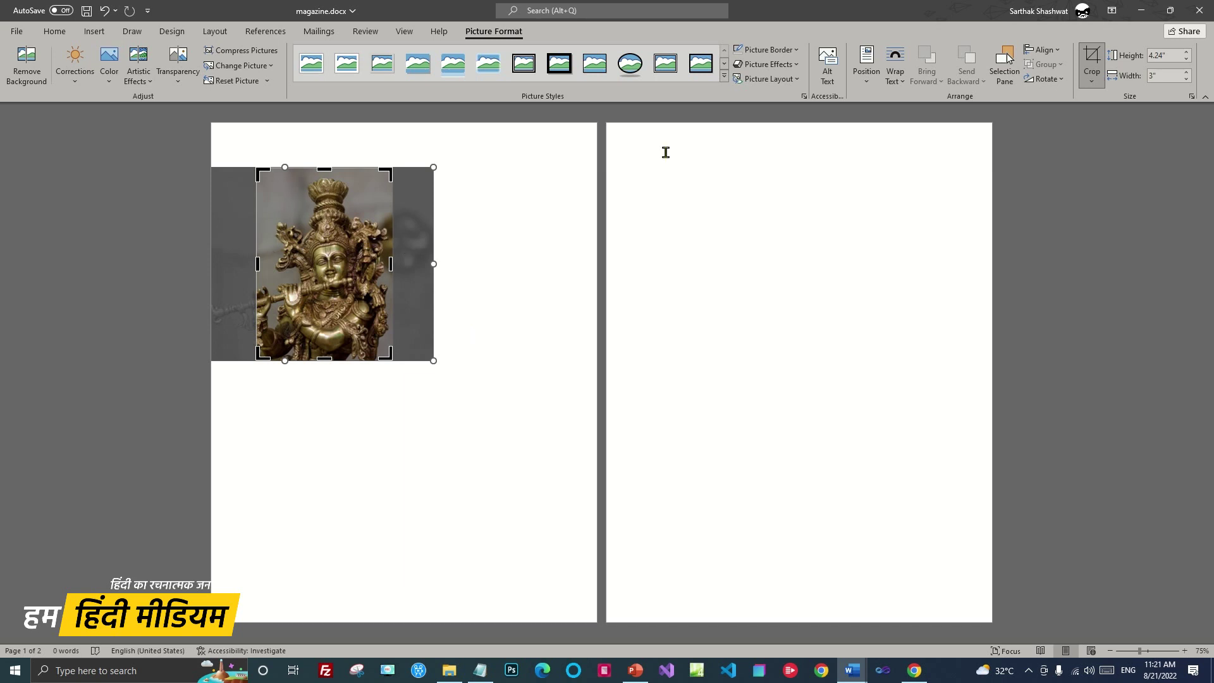
{"action": "left_click", "coordinate": [1092, 57]}
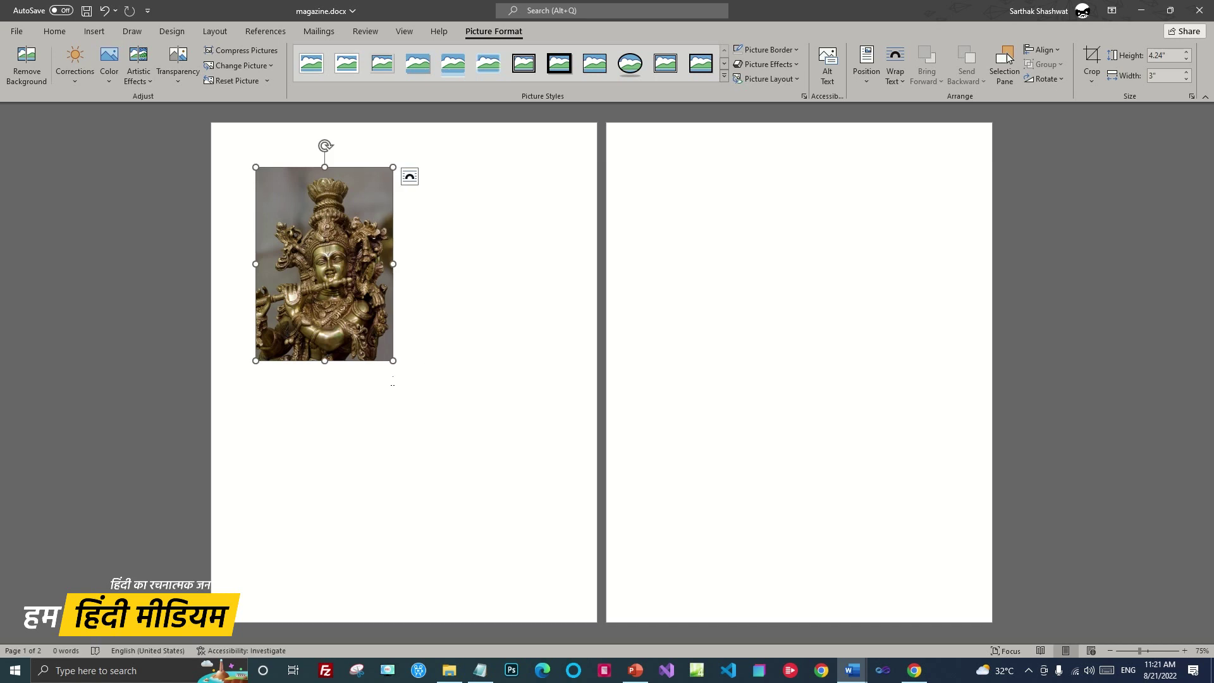
{"action": "left_click_drag", "start_coordinate": [393, 361], "coordinate": [515, 533]}
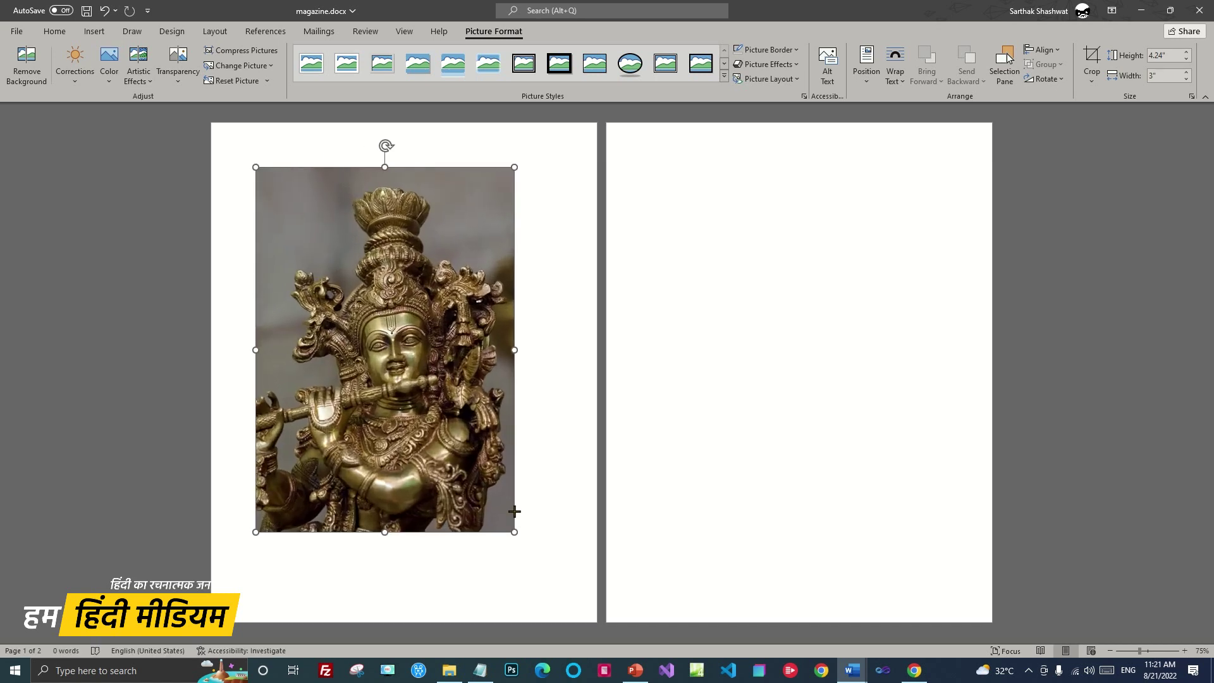
Set the statue photo's text wrapping to Behind Text
{"action": "left_click", "coordinate": [531, 409]}
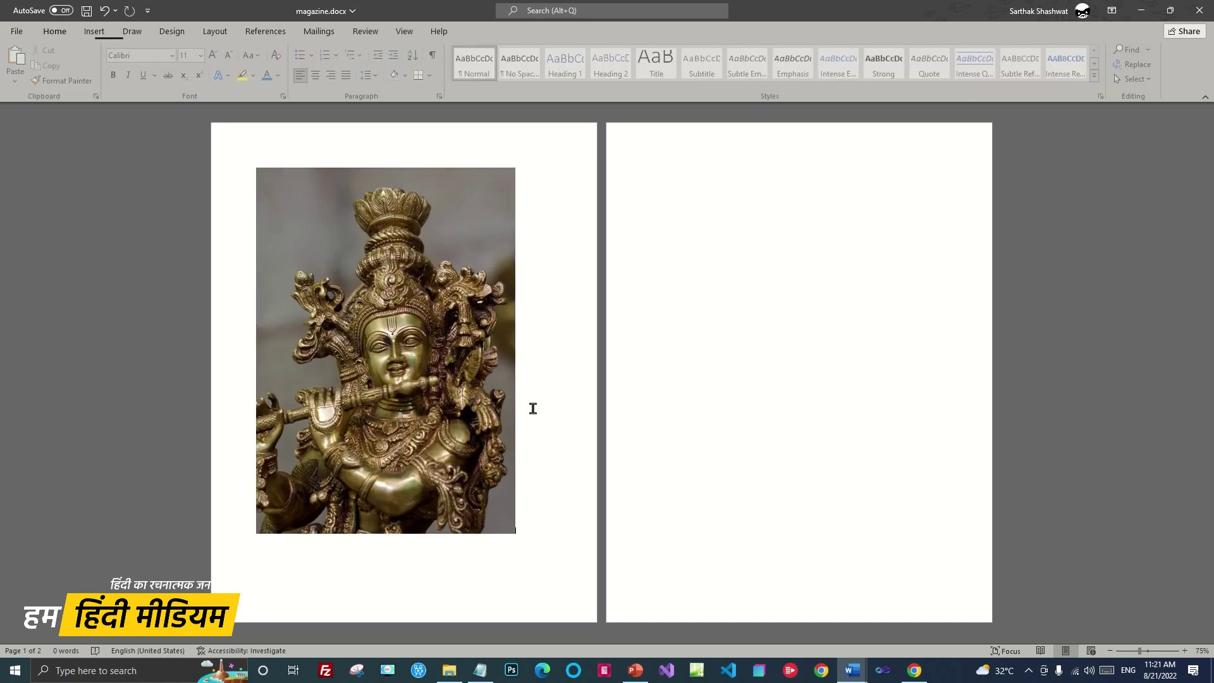
{"action": "left_click", "coordinate": [357, 238]}
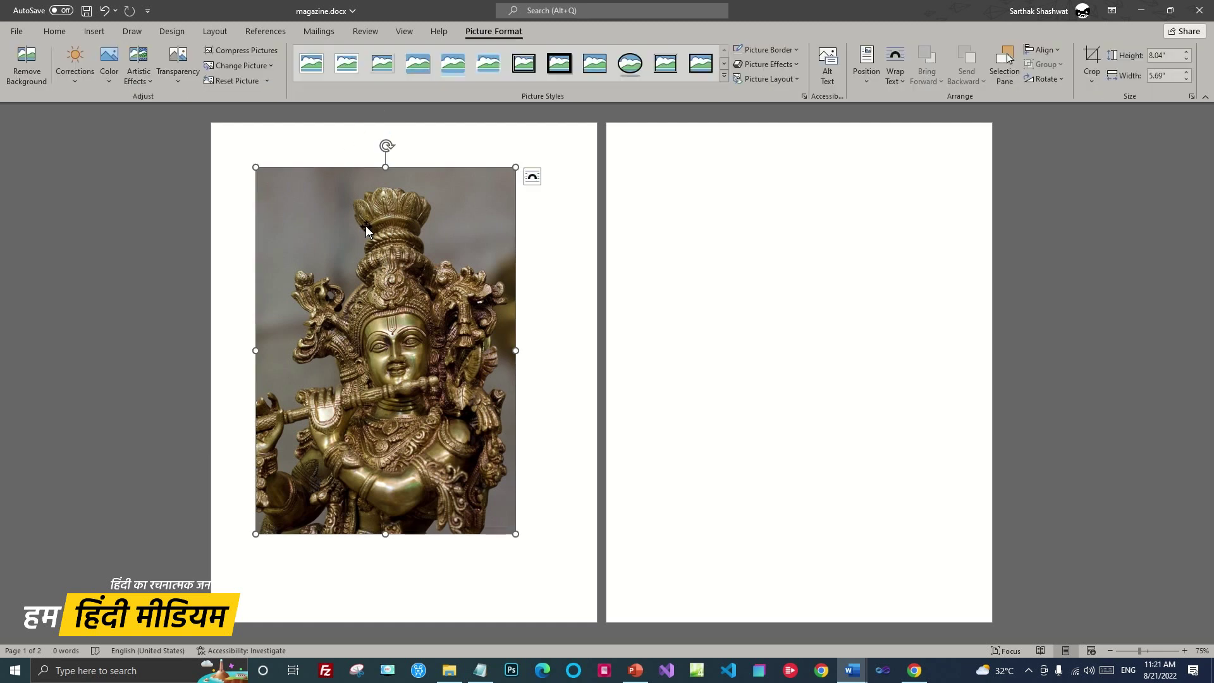
{"action": "left_click", "coordinate": [363, 264]}
{"action": "left_click_drag", "start_coordinate": [358, 262], "coordinate": [350, 206]}
{"action": "left_click", "coordinate": [544, 288]}
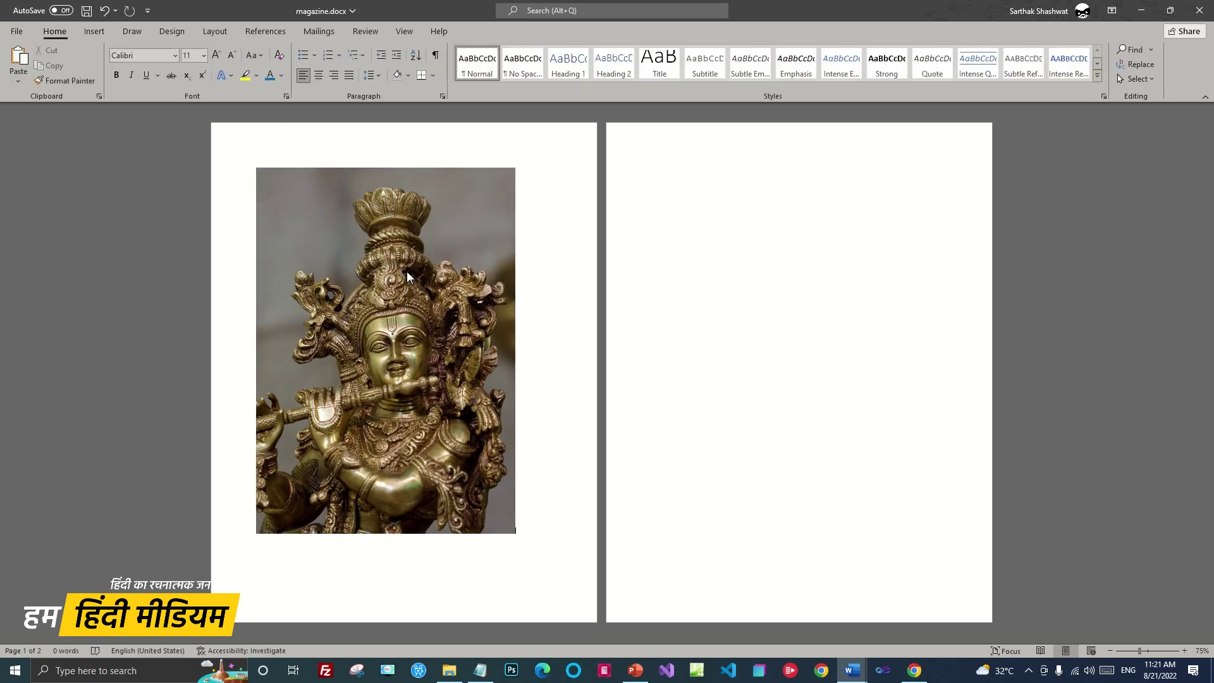
{"action": "left_click", "coordinate": [407, 272]}
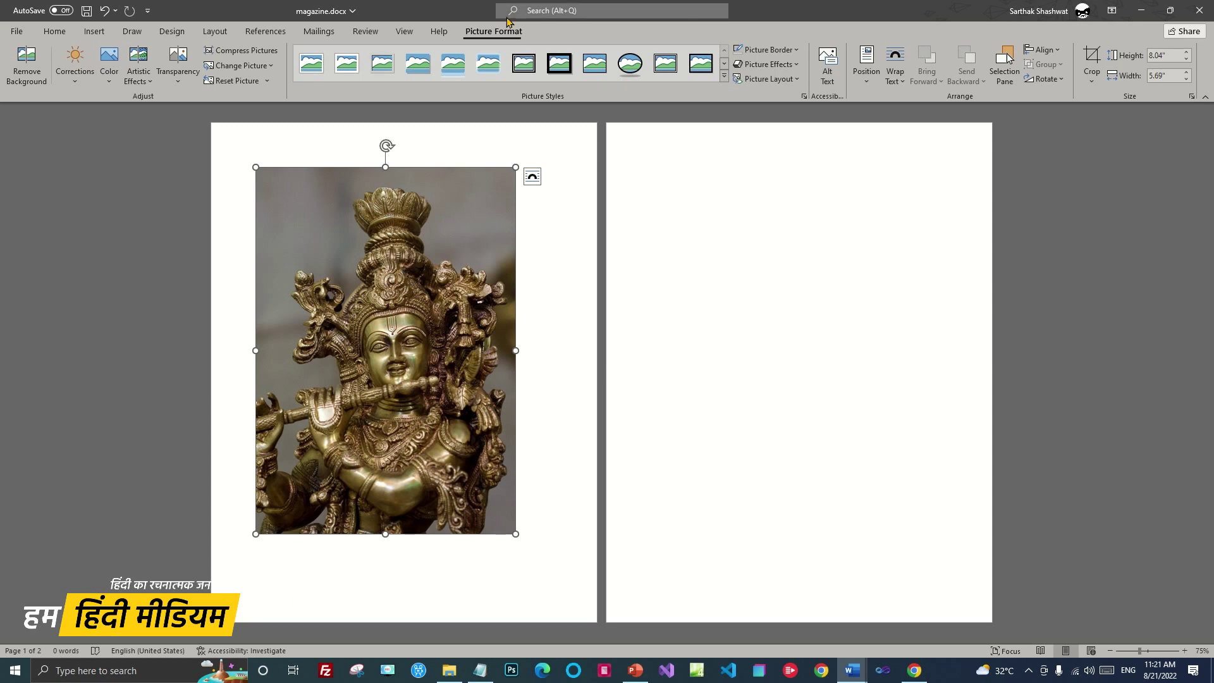
{"action": "left_click", "coordinate": [905, 86]}
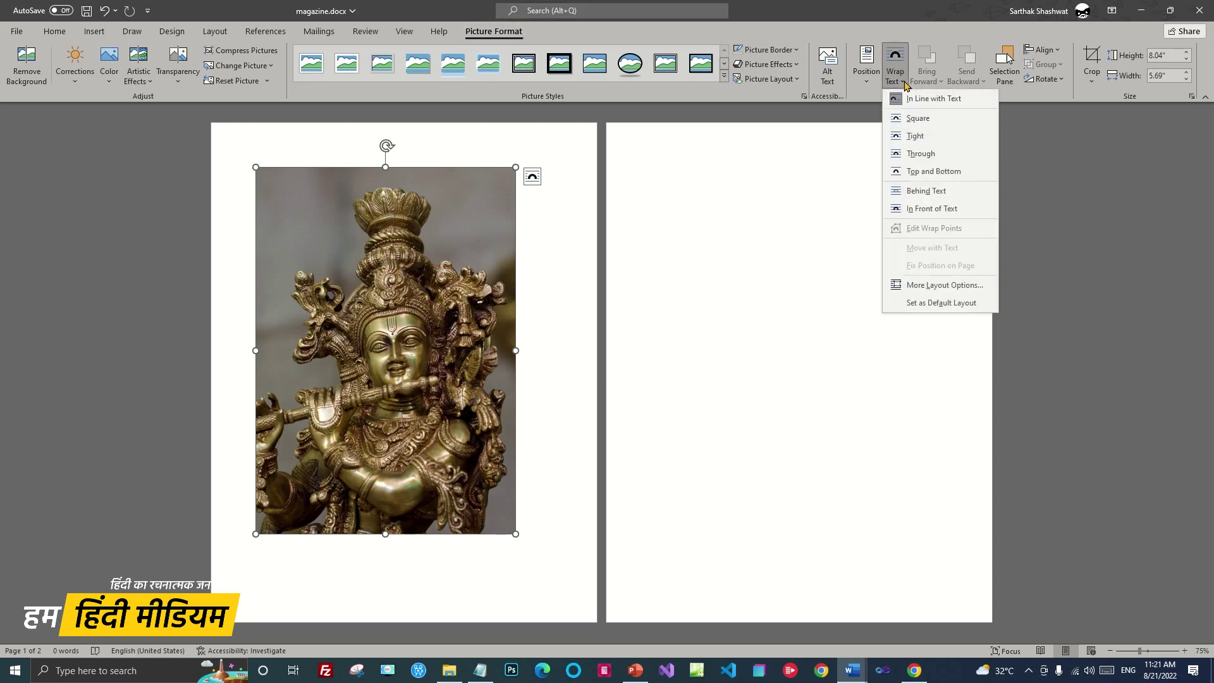
{"action": "left_click", "coordinate": [947, 193]}
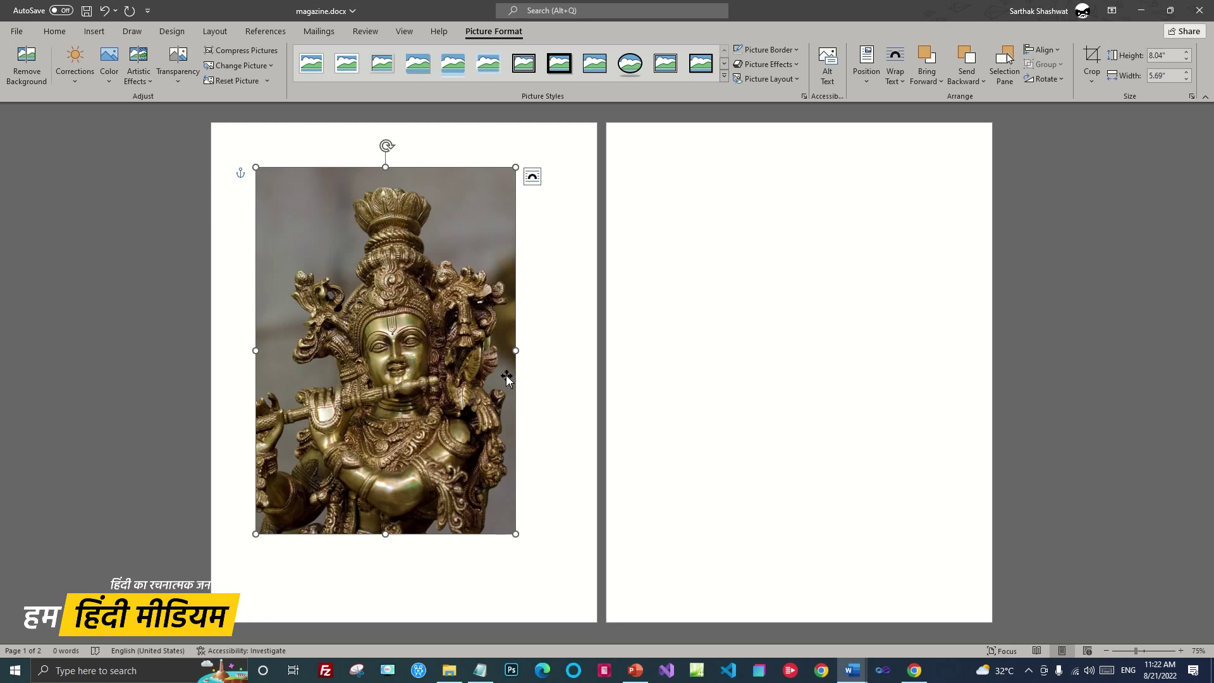
Resize and align the statue photo to cover page 1 edge to edge at 11.99" × 8.56"
{"action": "left_click_drag", "start_coordinate": [404, 291], "coordinate": [303, 272]}
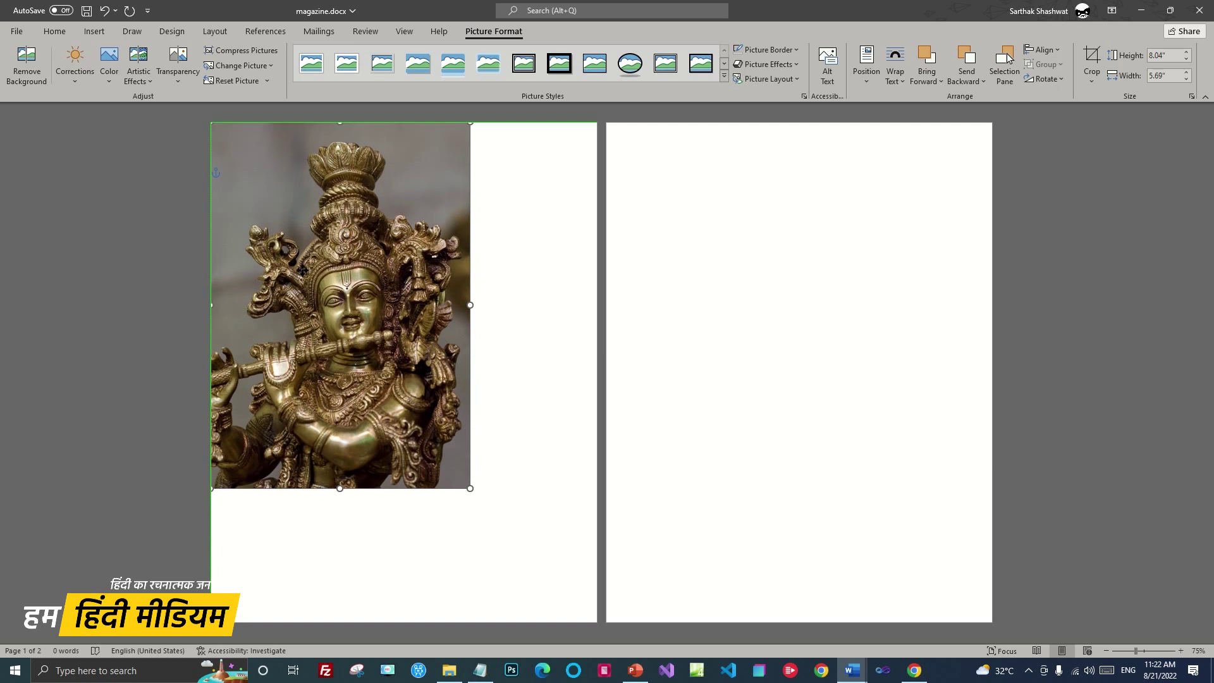
{"action": "left_click_drag", "start_coordinate": [471, 490], "coordinate": [599, 617]}
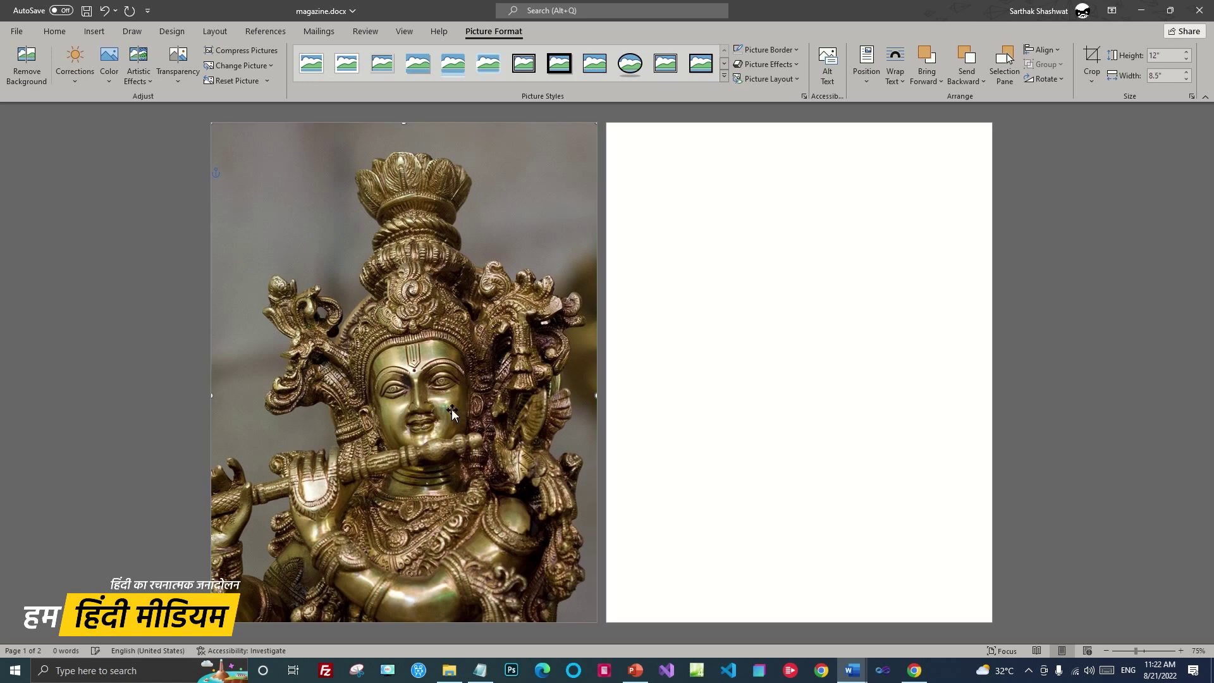
{"action": "left_click_drag", "start_coordinate": [290, 208], "coordinate": [303, 203]}
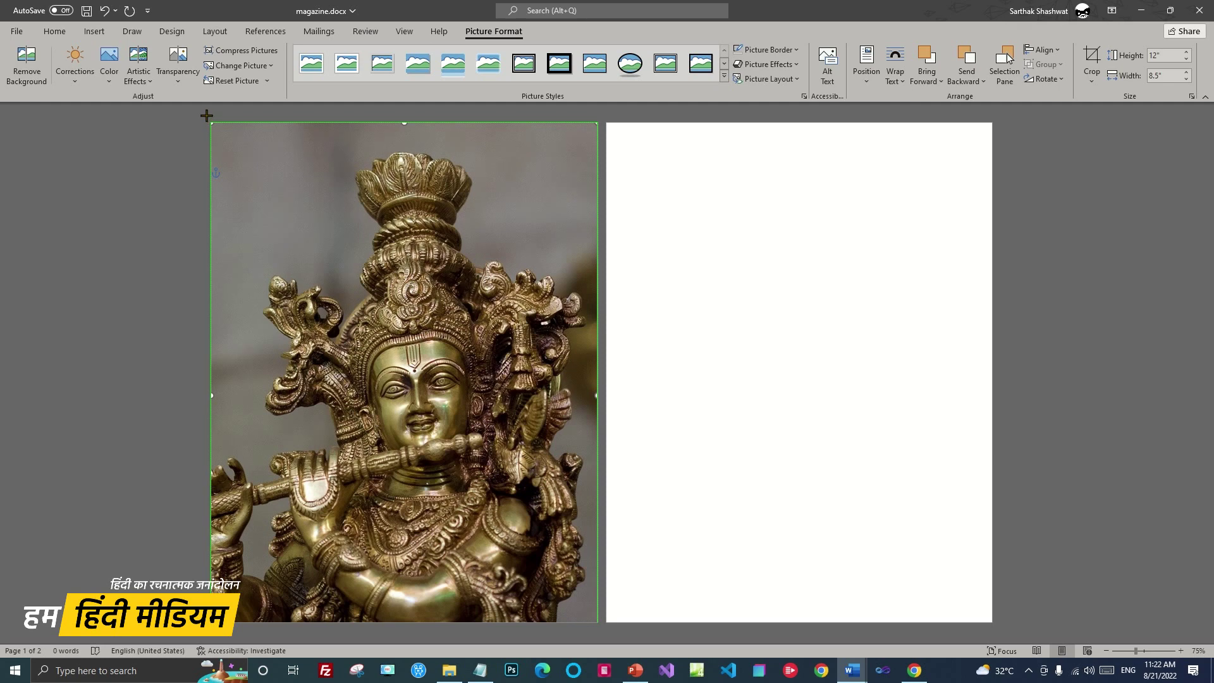
{"action": "left_click_drag", "start_coordinate": [205, 113], "coordinate": [211, 122]}
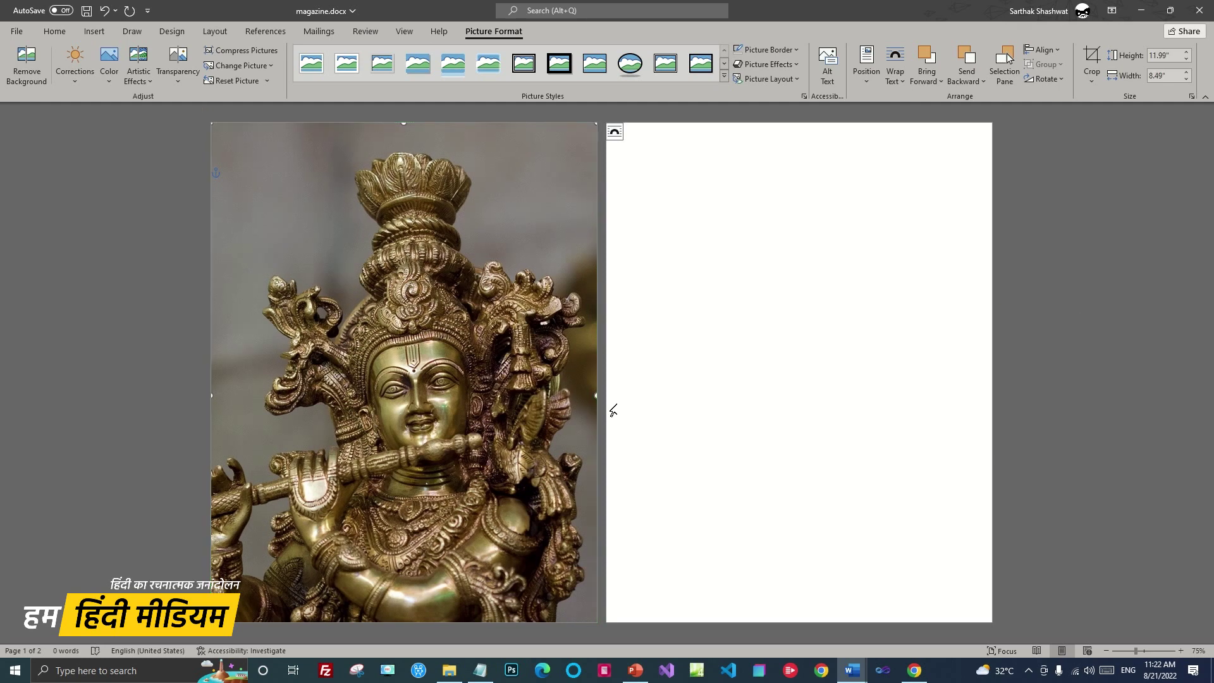
{"action": "left_click_drag", "start_coordinate": [594, 395], "coordinate": [597, 396]}
{"action": "left_click", "coordinate": [1098, 361]}
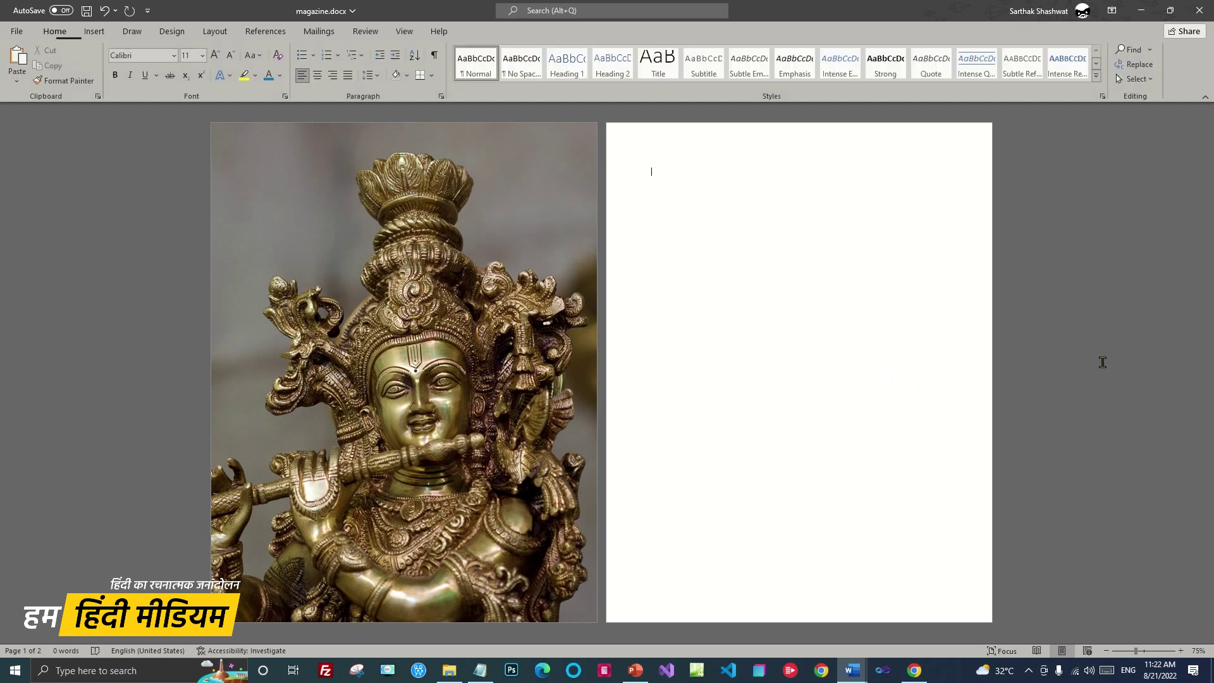
{"action": "left_click_drag", "start_coordinate": [411, 419], "coordinate": [412, 409]}
{"action": "left_click", "coordinate": [1133, 395]}
{"action": "left_click", "coordinate": [487, 447]}
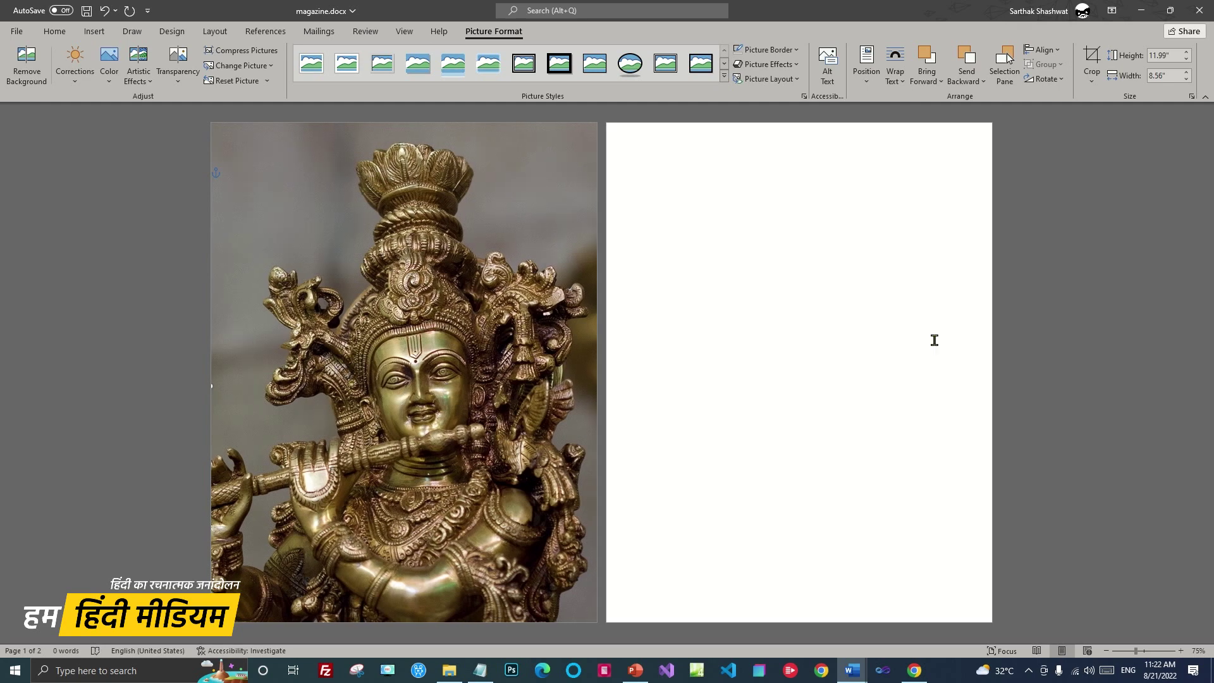
{"action": "left_click", "coordinate": [1148, 331]}
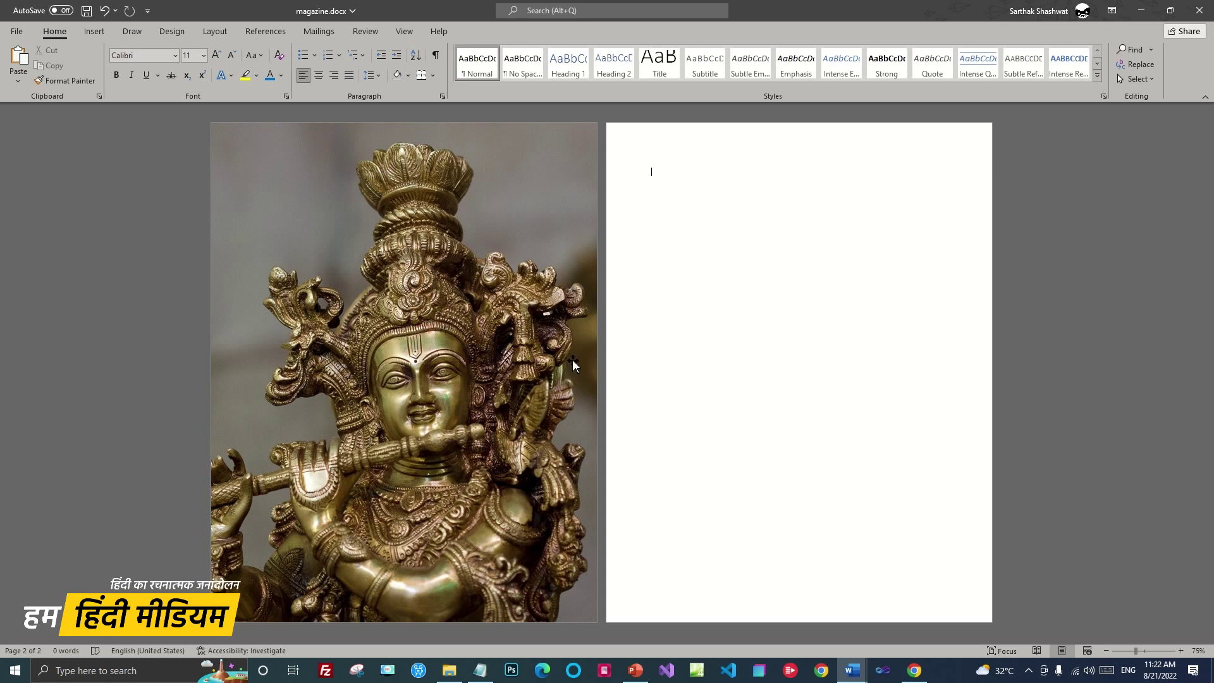
{"action": "left_click", "coordinate": [95, 31]}
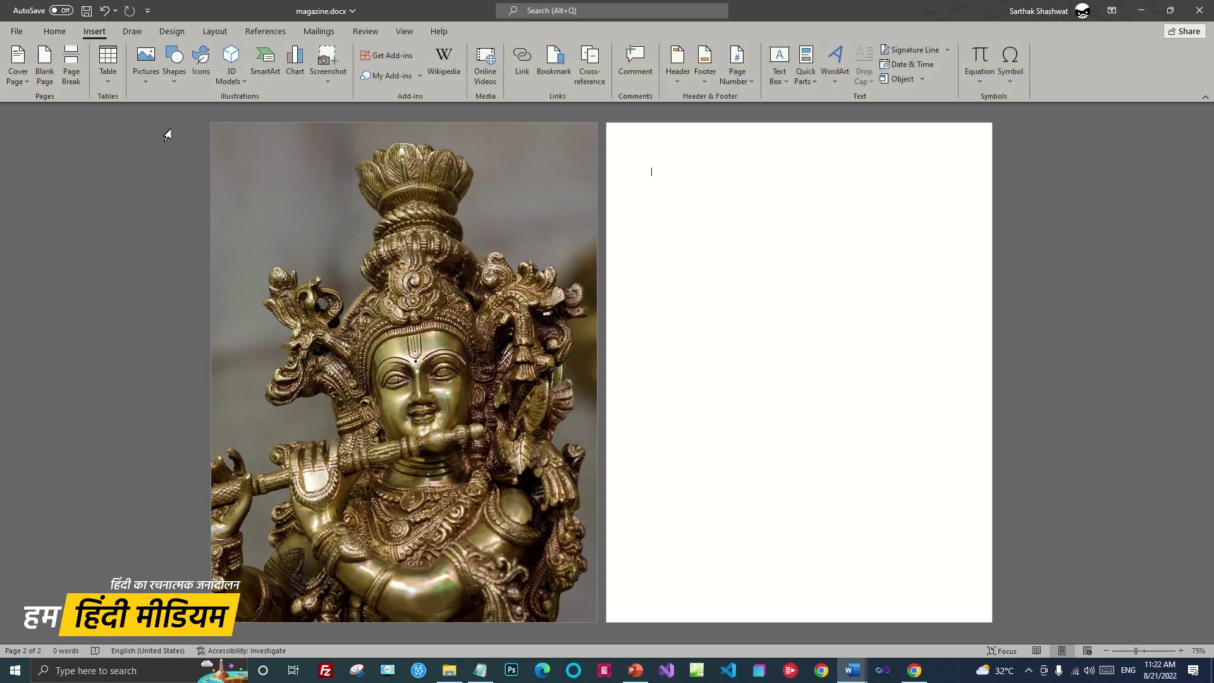
Insert the Artboard 2.png logo image and drag it onto the top of the cover
{"action": "left_click", "coordinate": [145, 60]}
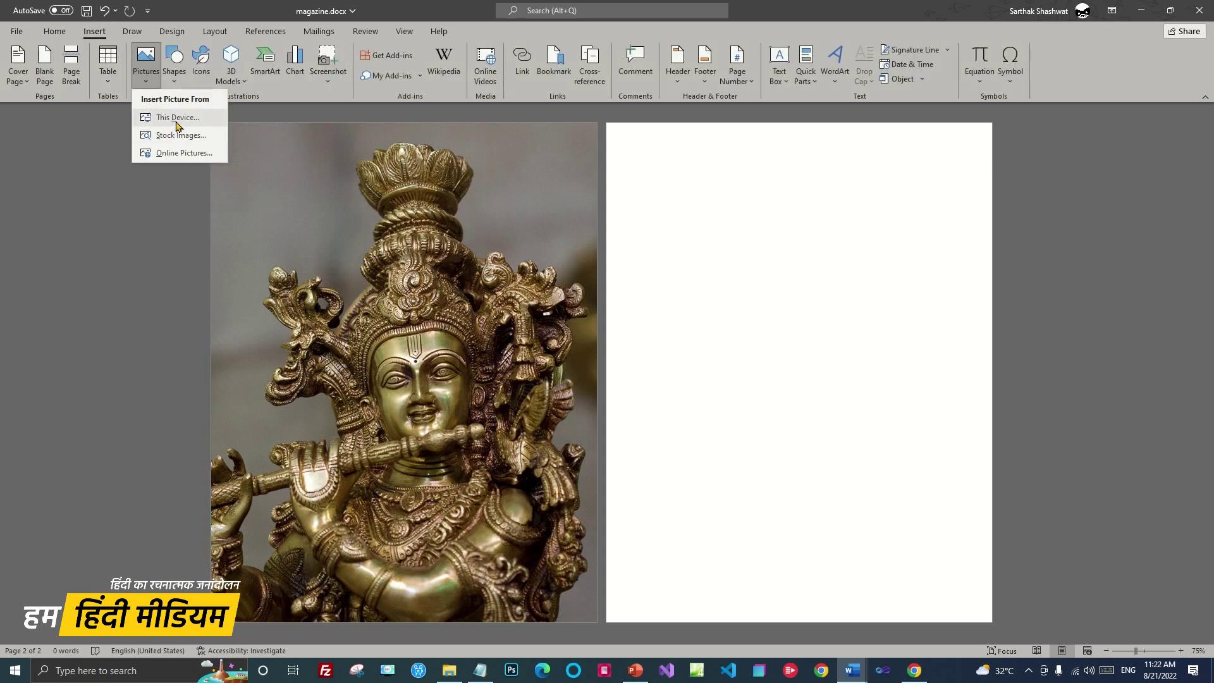
{"action": "left_click", "coordinate": [177, 118]}
{"action": "scroll", "coordinate": [399, 416], "scroll_direction": "up", "scroll_amount": 3}
{"action": "left_click", "coordinate": [221, 363]}
{"action": "left_click", "coordinate": [568, 520]}
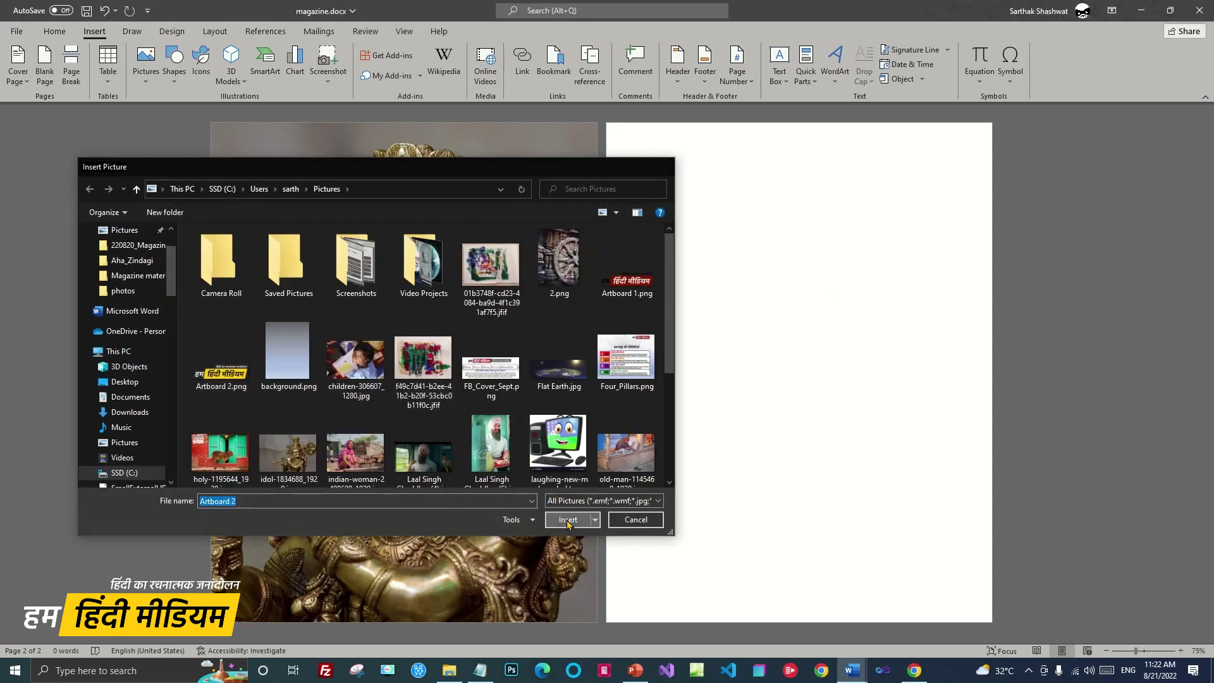
{"action": "left_click_drag", "start_coordinate": [706, 181], "coordinate": [385, 332]}
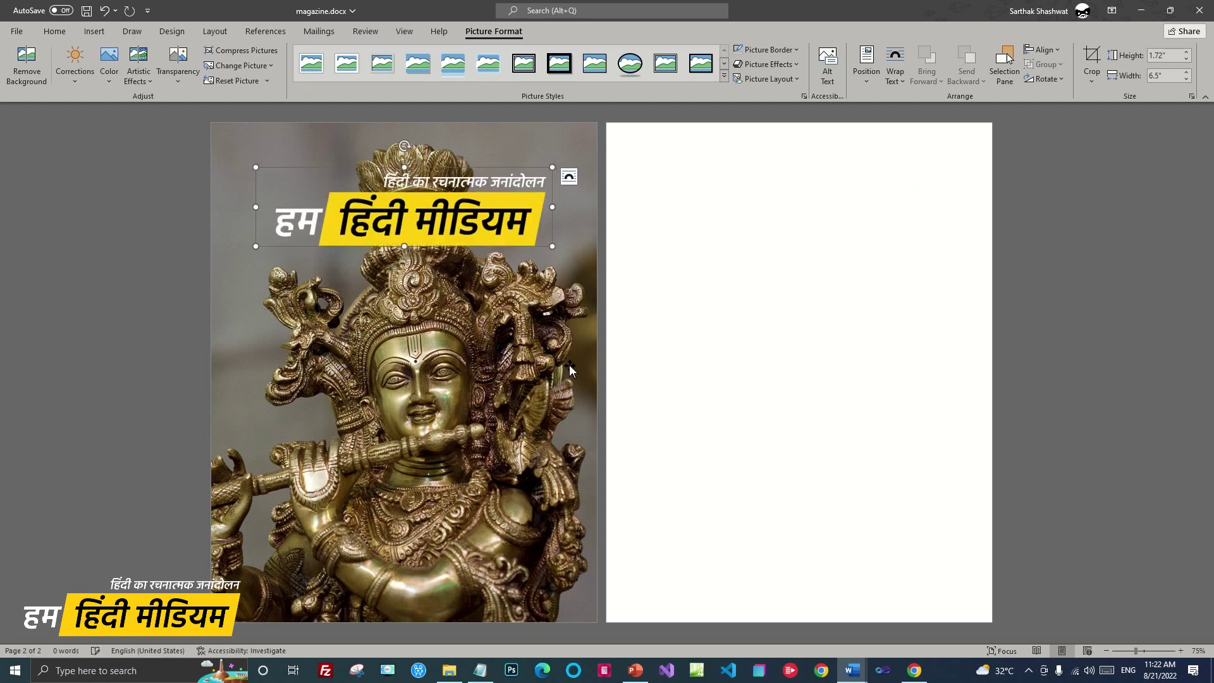
{"action": "left_click_drag", "start_coordinate": [398, 205], "coordinate": [399, 214]}
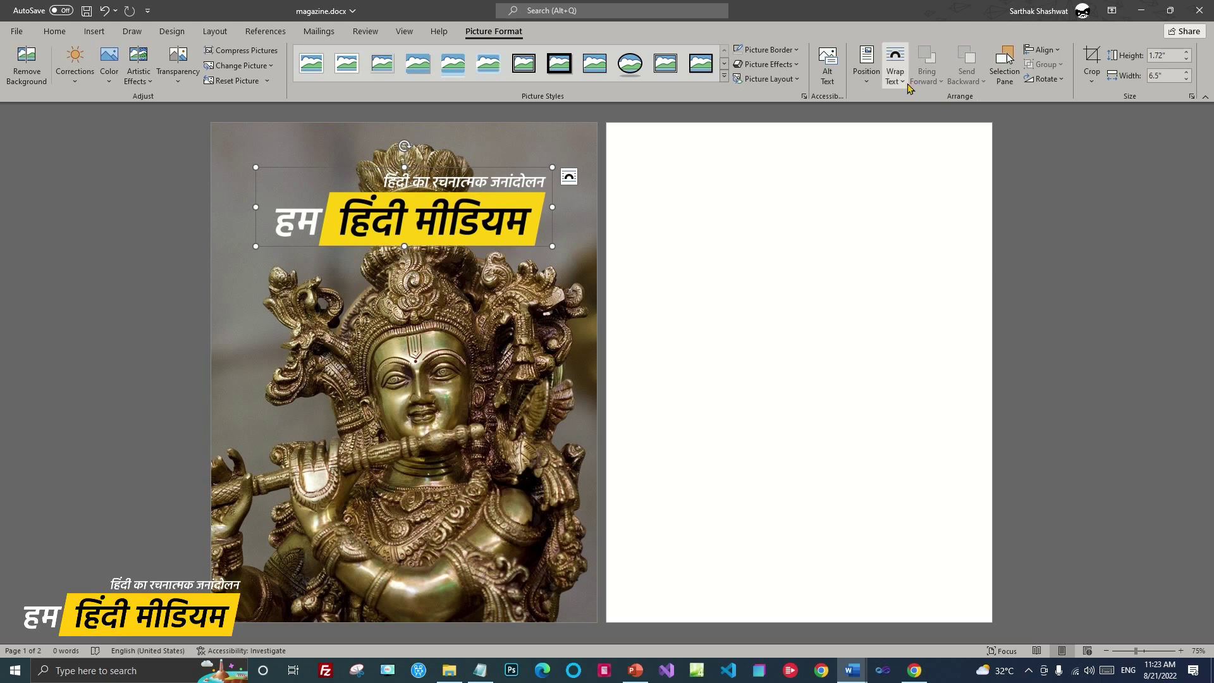
Set the logo to Behind Text, move it to the page top and shrink it to 1.39" × 5.25"
{"action": "left_click", "coordinate": [895, 66]}
{"action": "left_click", "coordinate": [934, 186]}
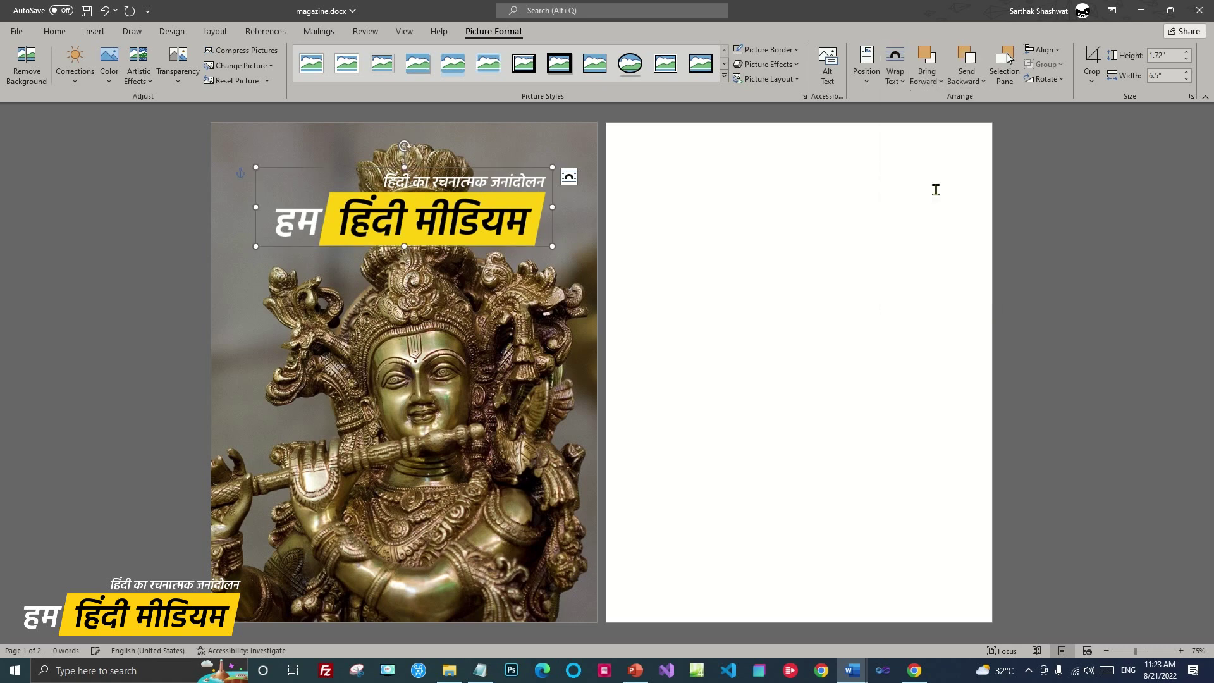
{"action": "left_click_drag", "start_coordinate": [426, 210], "coordinate": [420, 167]}
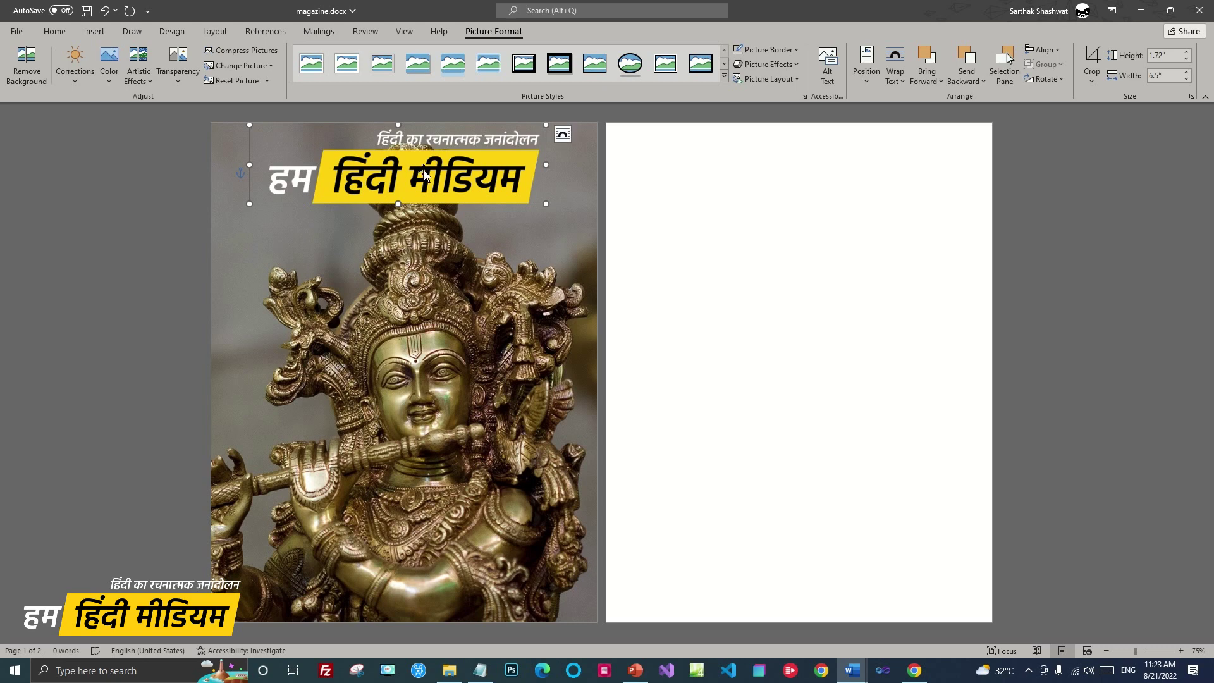
{"action": "left_click_drag", "start_coordinate": [546, 203], "coordinate": [489, 177]}
{"action": "left_click_drag", "start_coordinate": [414, 168], "coordinate": [436, 166]}
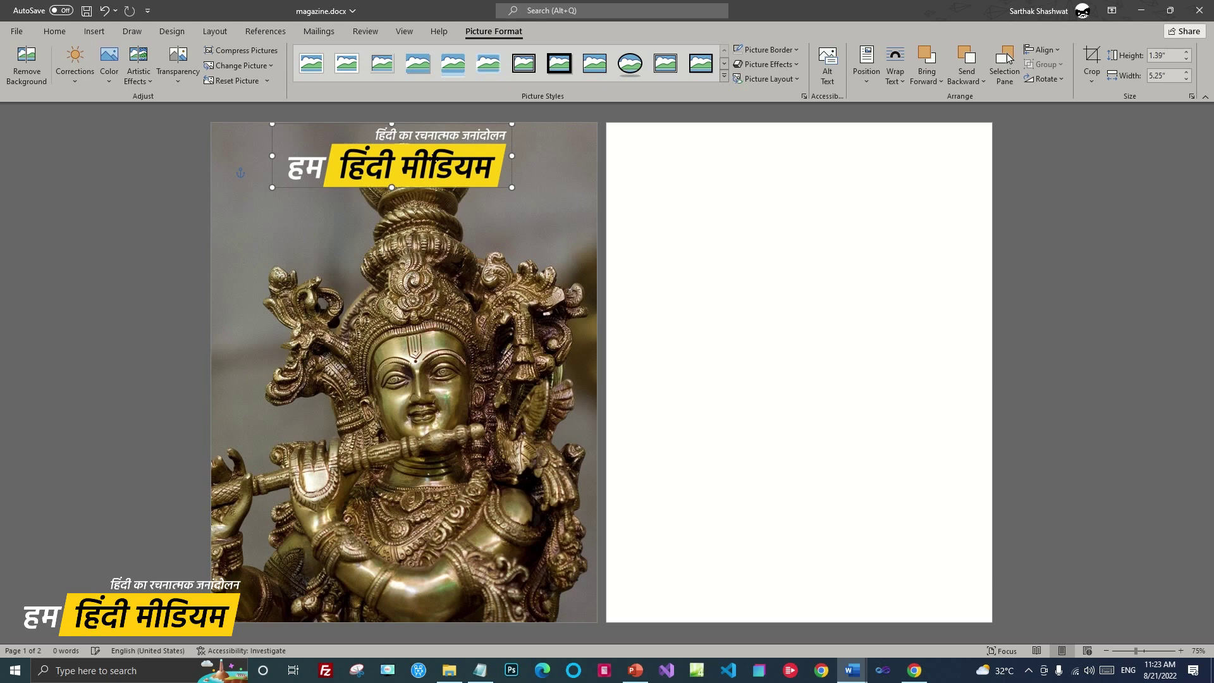
{"action": "left_click", "coordinate": [1068, 233]}
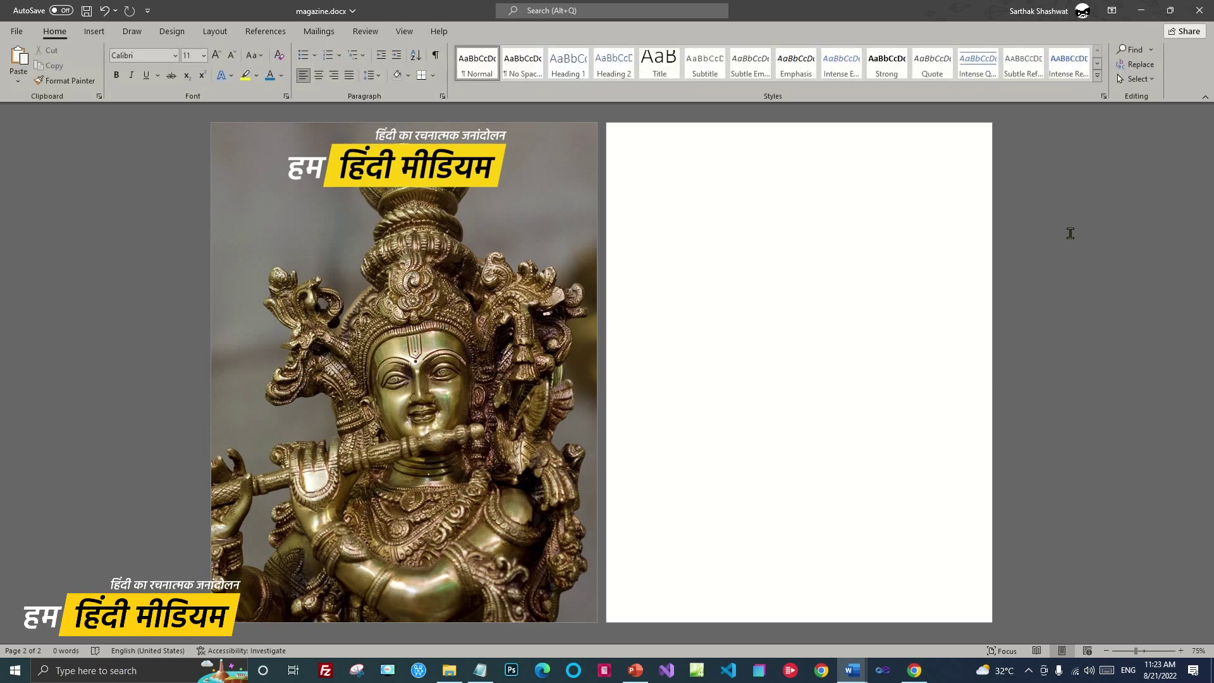
Draw a wide text box just below the logo
{"action": "left_click", "coordinate": [91, 31]}
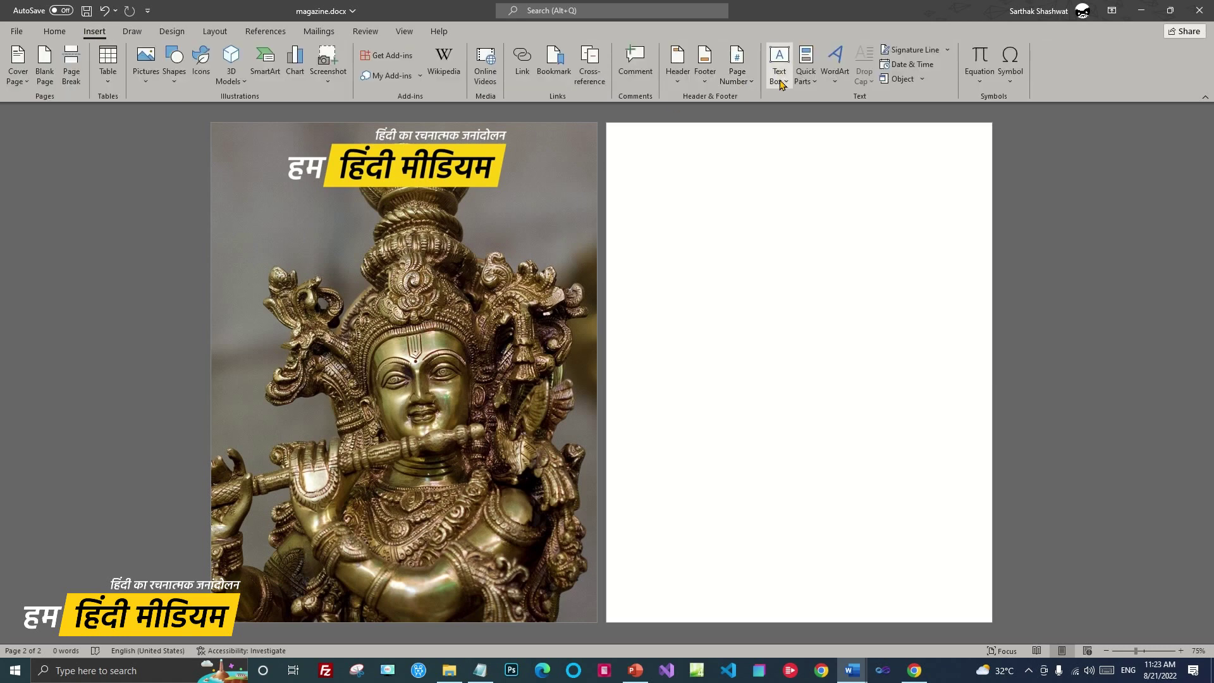
{"action": "left_click", "coordinate": [781, 73]}
{"action": "left_click", "coordinate": [804, 478]}
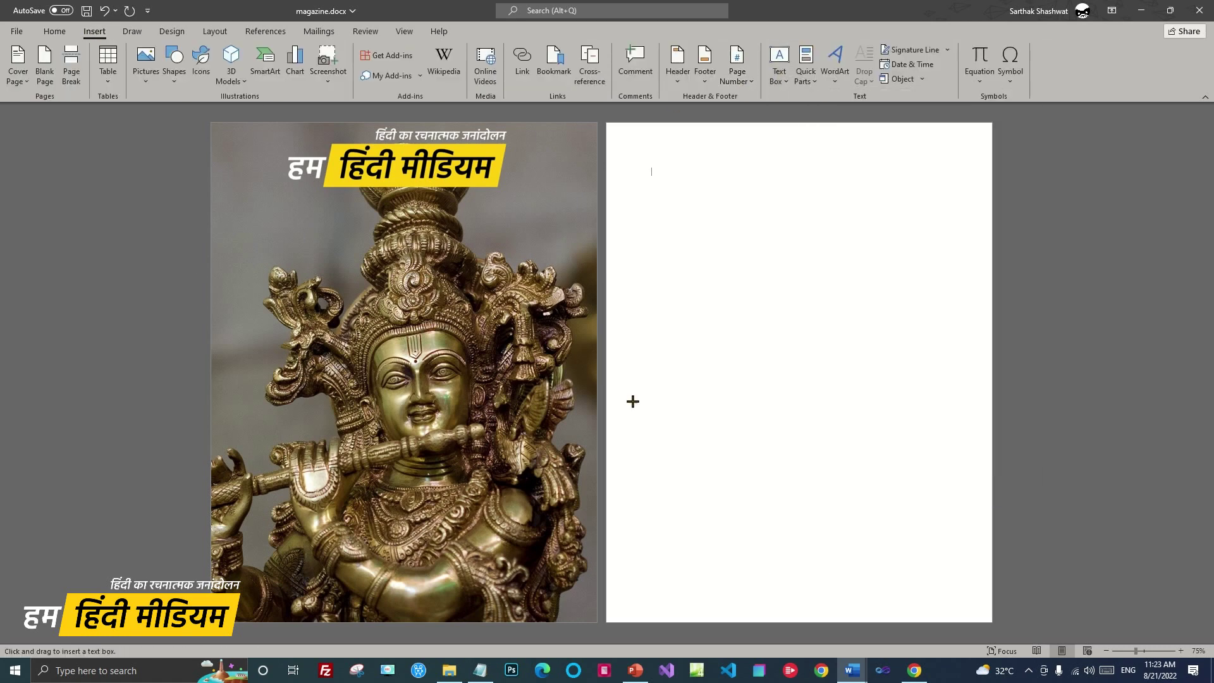
{"action": "left_click_drag", "start_coordinate": [222, 198], "coordinate": [582, 223]}
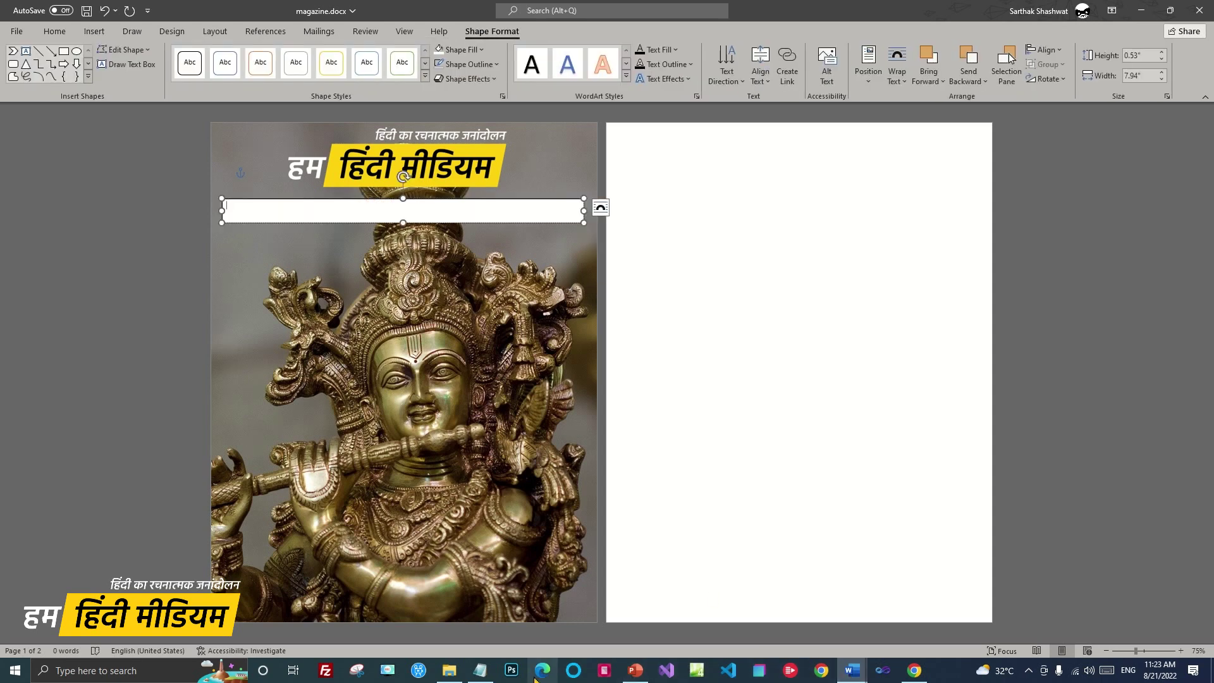
Paste the first line of the Notepad notes into the text box and make it bold
{"action": "left_click", "coordinate": [478, 674]}
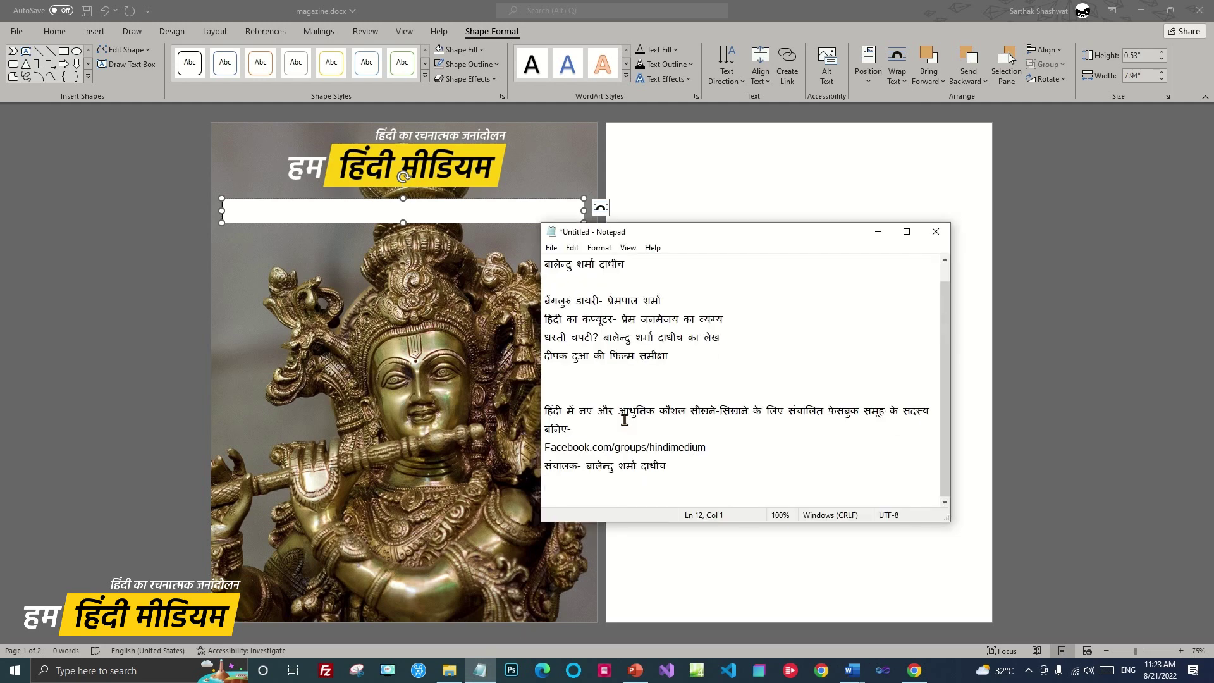
{"action": "scroll", "coordinate": [716, 447], "scroll_direction": "up", "scroll_amount": 1}
{"action": "left_click_drag", "start_coordinate": [634, 284], "coordinate": [545, 263]}
{"action": "key", "text": "ctrl+c"}
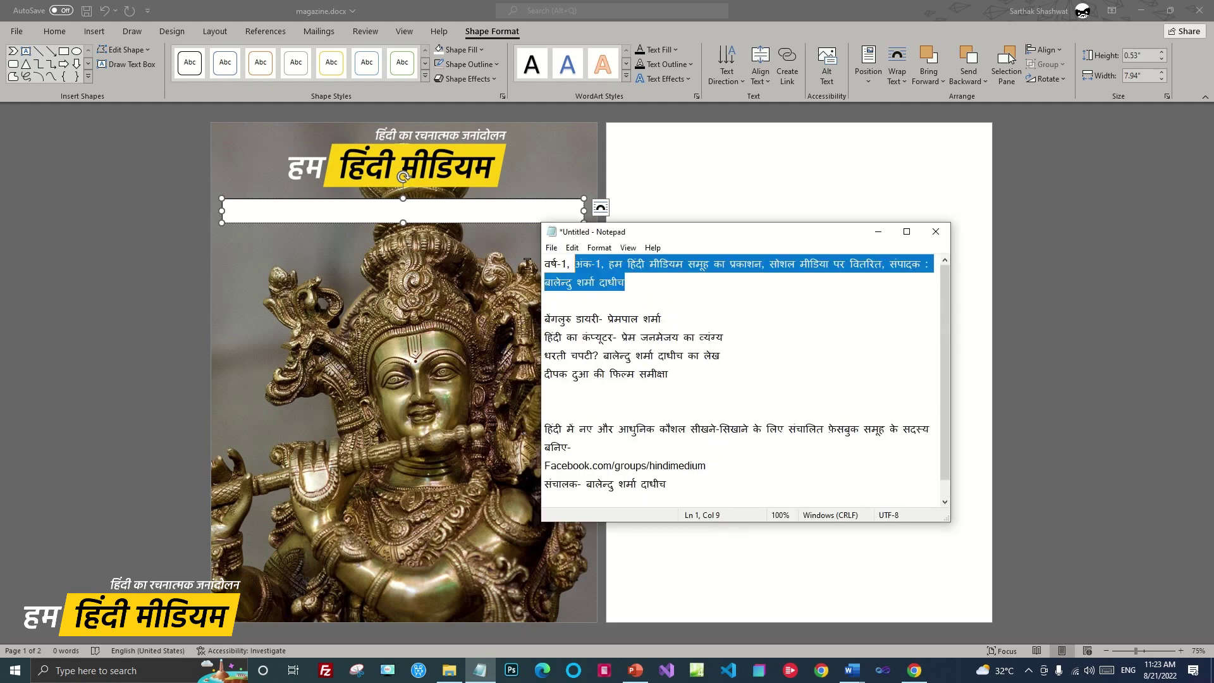
{"action": "left_click", "coordinate": [326, 208]}
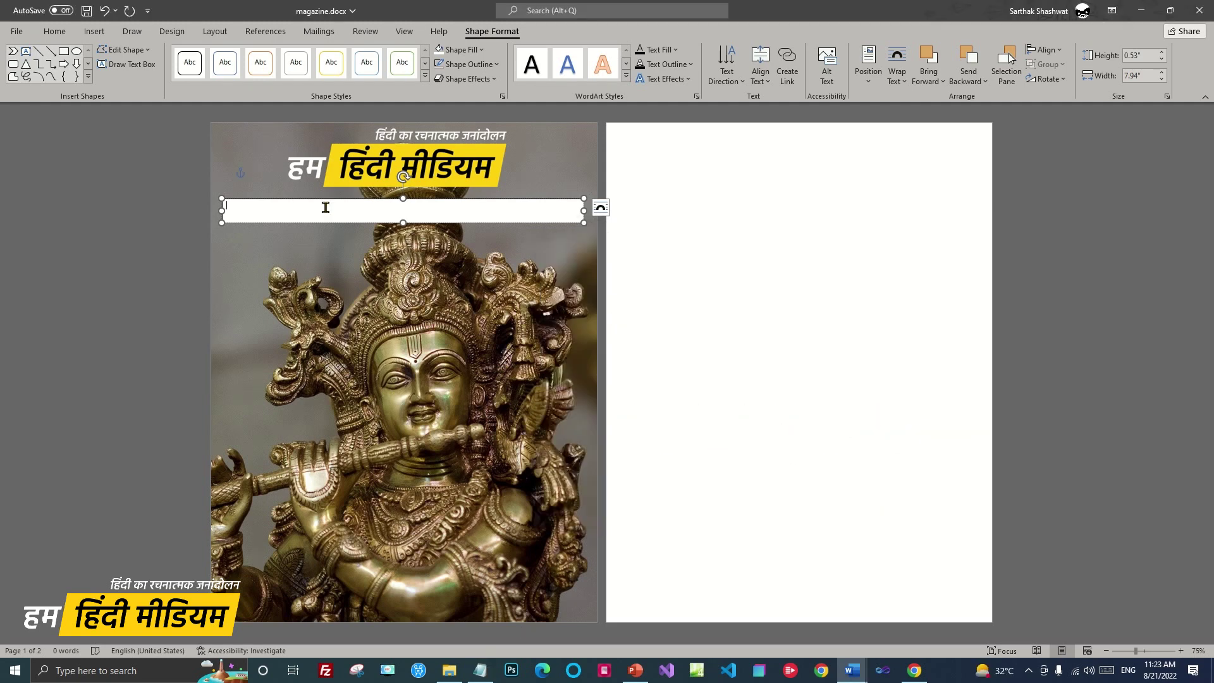
{"action": "key", "text": "ctrl+v"}
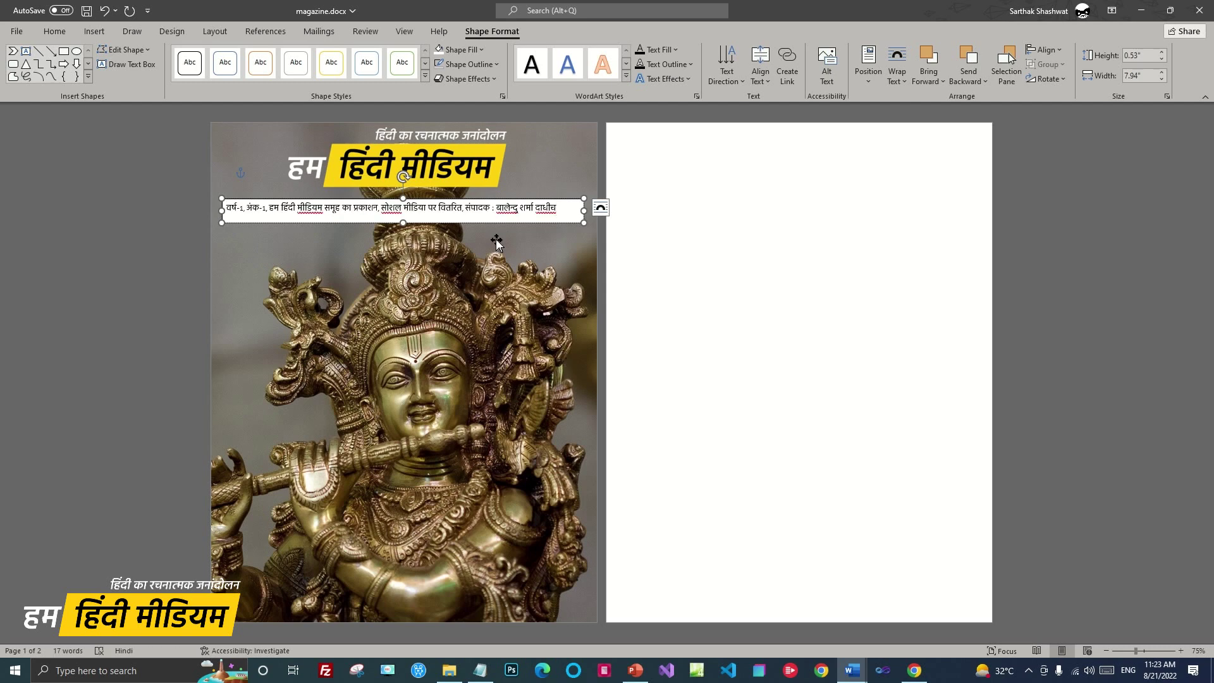
{"action": "key", "text": "ctrl+a"}
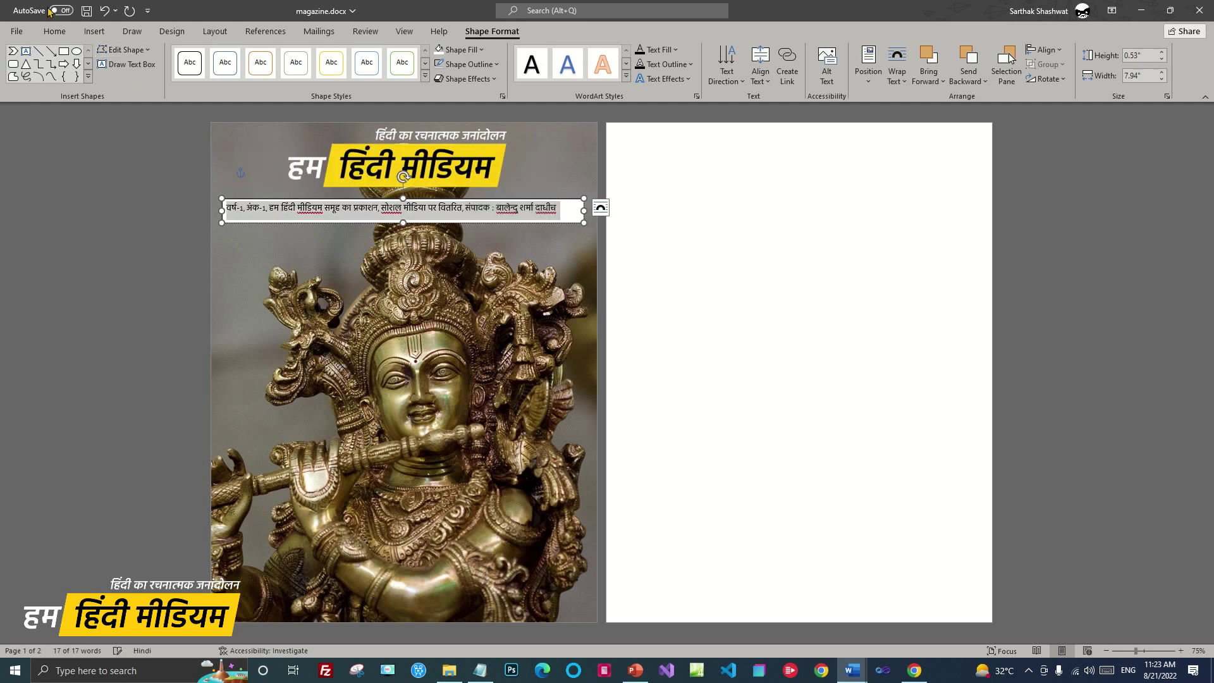
{"action": "left_click", "coordinate": [55, 31]}
{"action": "left_click", "coordinate": [116, 75]}
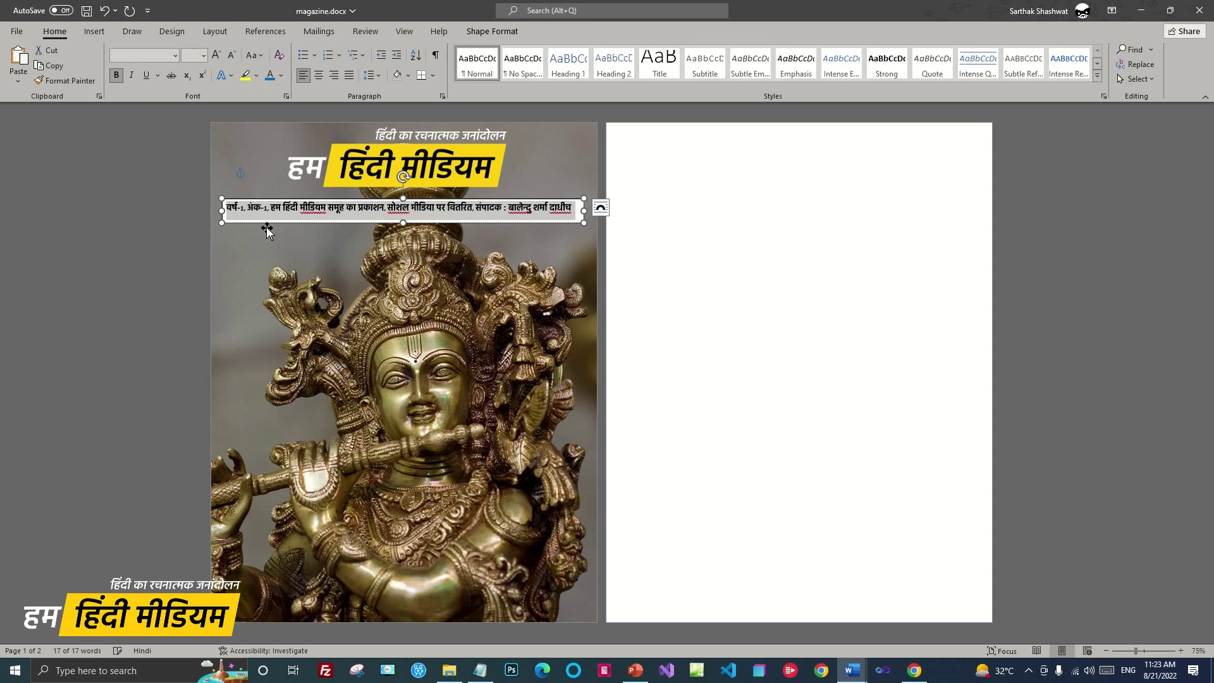
Replace the commas after वर्ष-1, अंक-1, प्रकाशन and वितरित with '|' separators
{"action": "left_click", "coordinate": [250, 215]}
{"action": "type", "text": ","}
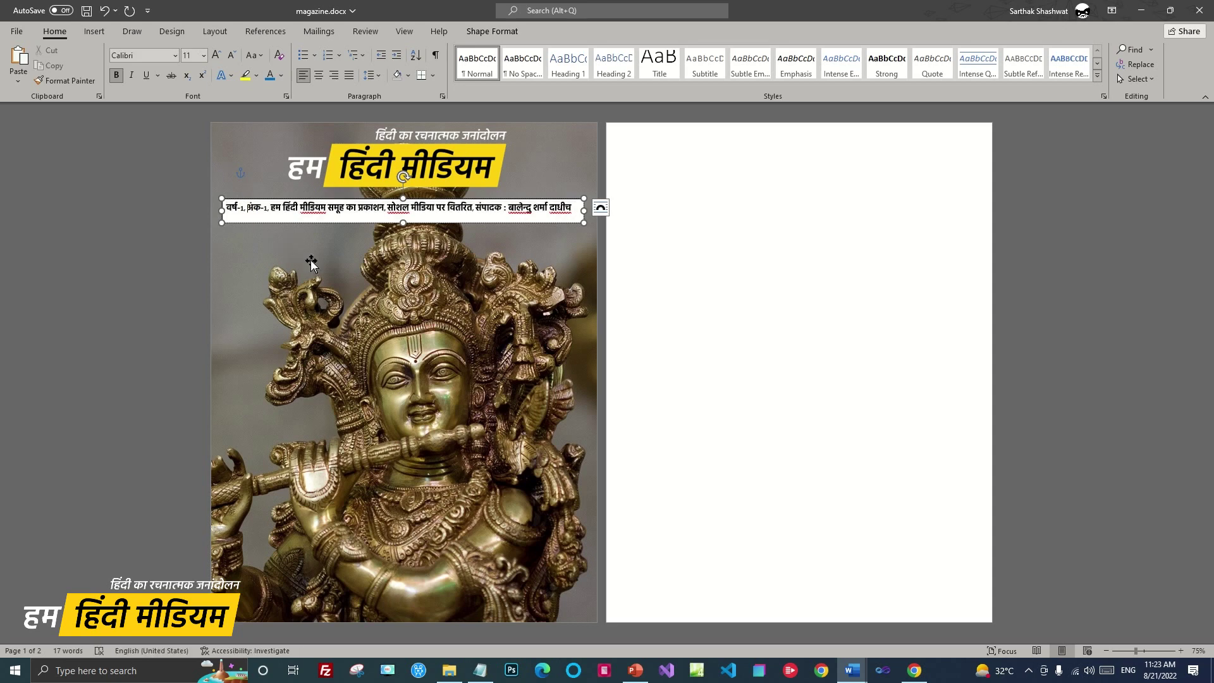
{"action": "key", "text": "BackSpace"}
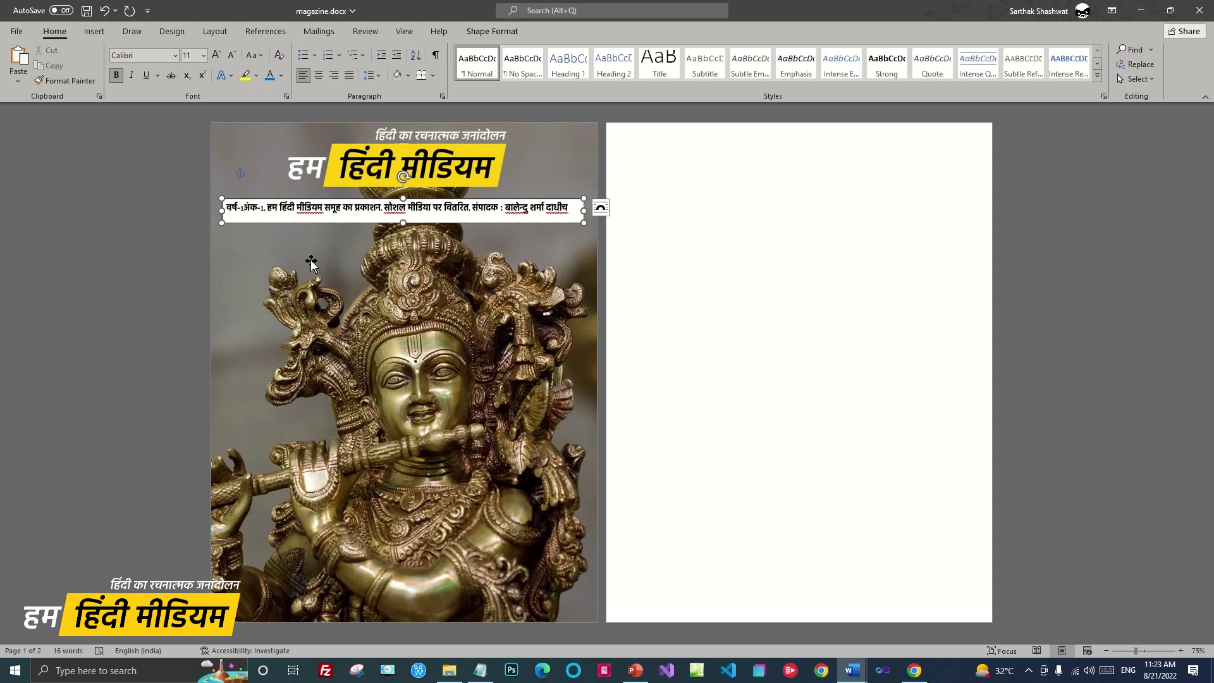
{"action": "type", "text": "|"}
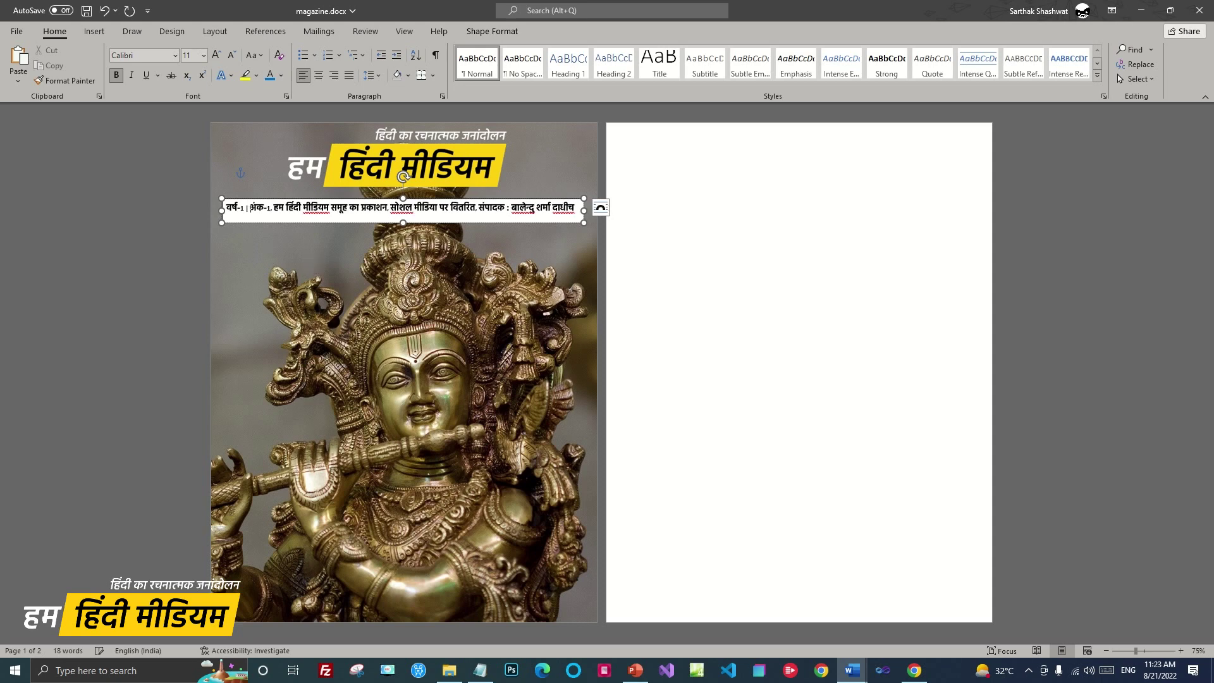
{"action": "key", "text": "BackSpace"}
{"action": "type", "text": "|"}
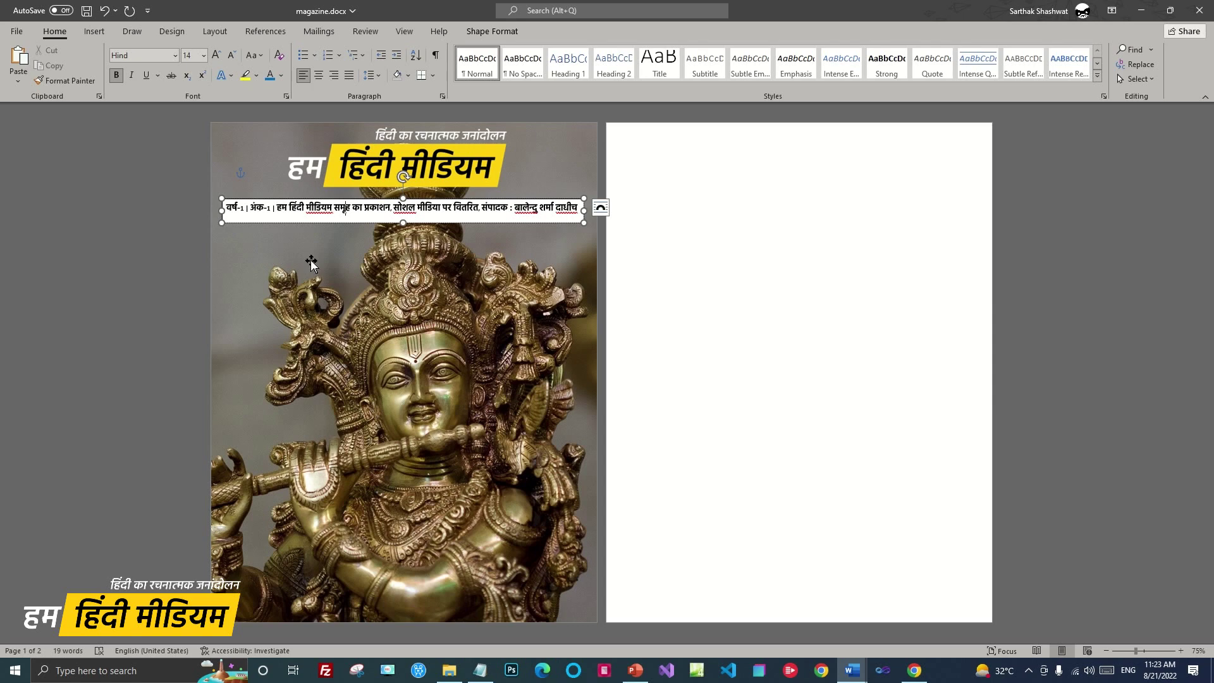
{"action": "key", "text": "BackSpace"}
{"action": "type", "text": "|"}
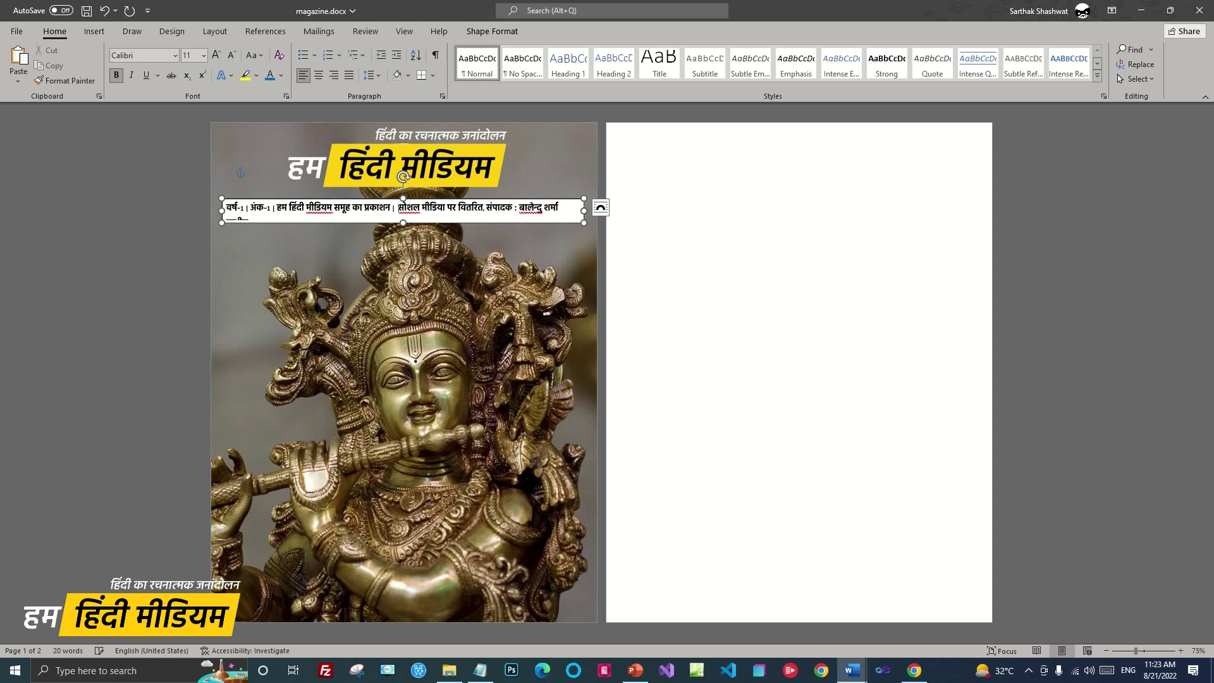
{"action": "key", "text": "BackSpace"}
{"action": "type", "text": "|"}
Stretch the issue-details text box to both page edges and reduce its height
{"action": "left_click_drag", "start_coordinate": [582, 211], "coordinate": [594, 211]}
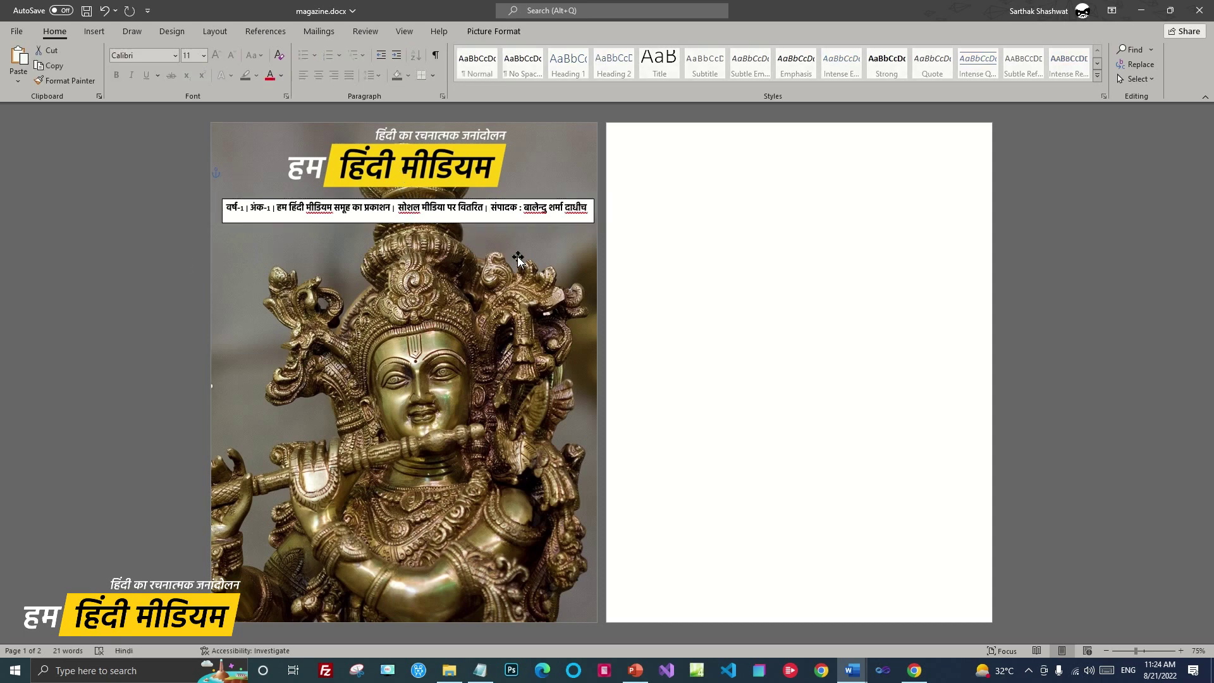
{"action": "left_click_drag", "start_coordinate": [402, 221], "coordinate": [401, 220]}
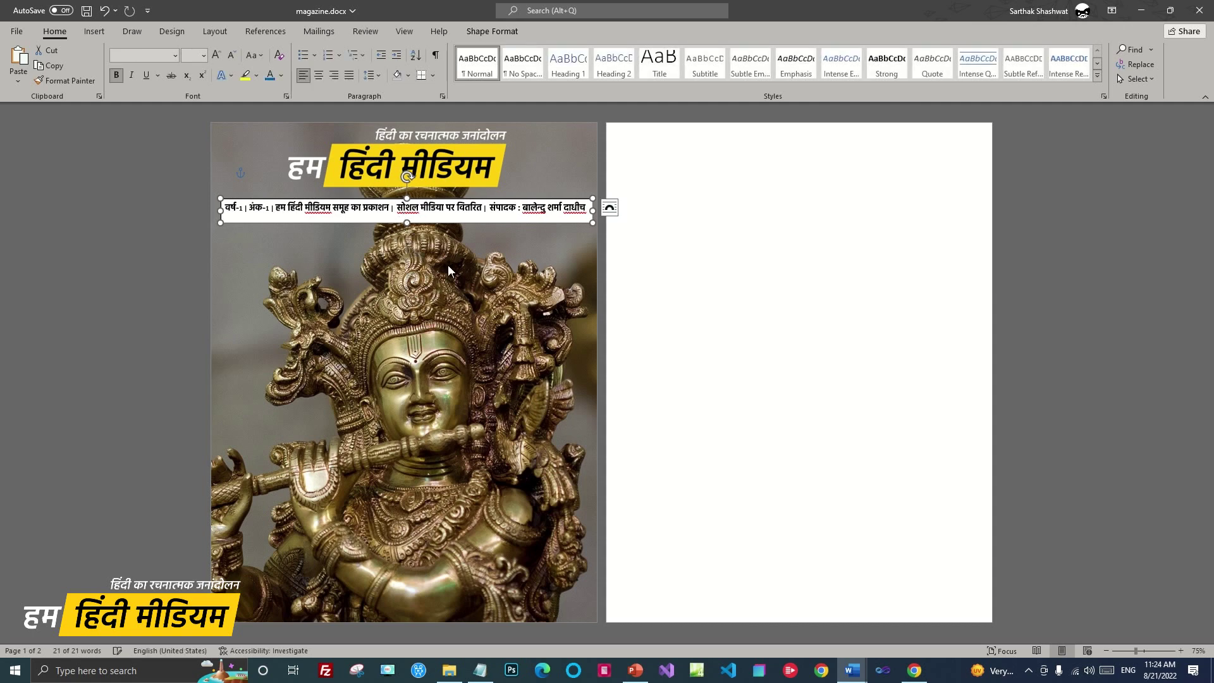
{"action": "left_click_drag", "start_coordinate": [218, 207], "coordinate": [203, 207]}
{"action": "left_click_drag", "start_coordinate": [593, 210], "coordinate": [599, 210]}
{"action": "left_click_drag", "start_coordinate": [403, 222], "coordinate": [403, 216]}
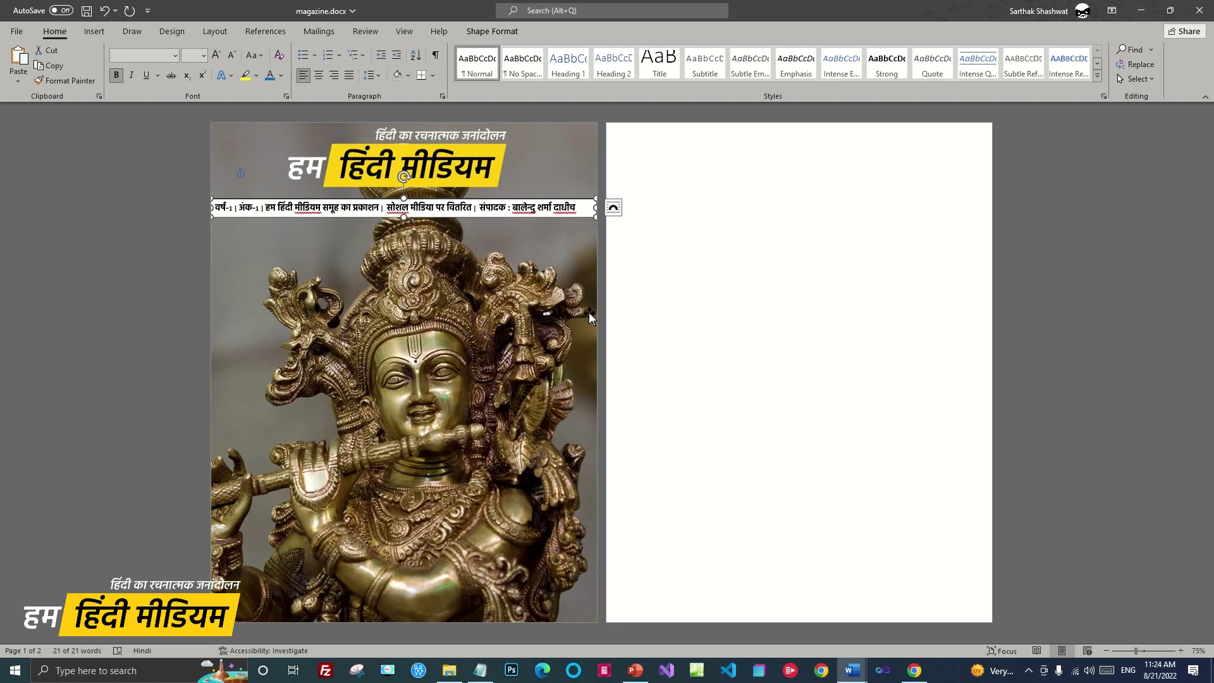
Fill the strip Dark Red and remove its outline
{"action": "left_click", "coordinate": [492, 31]}
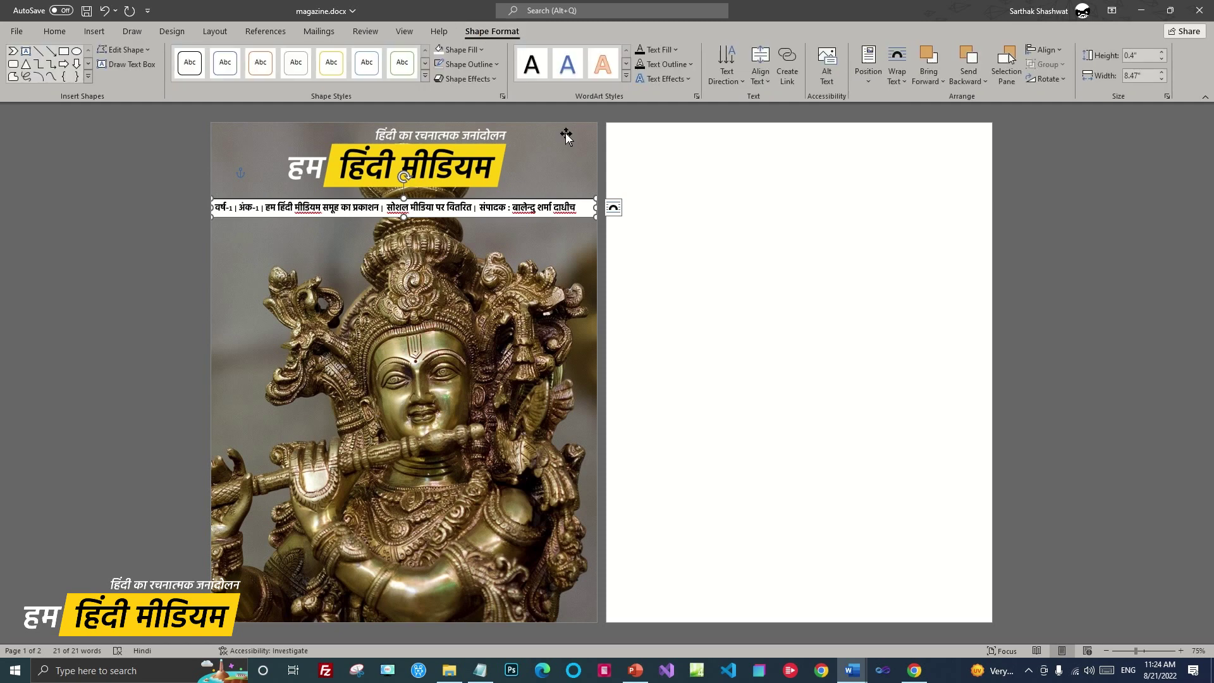
{"action": "left_click", "coordinate": [482, 49]}
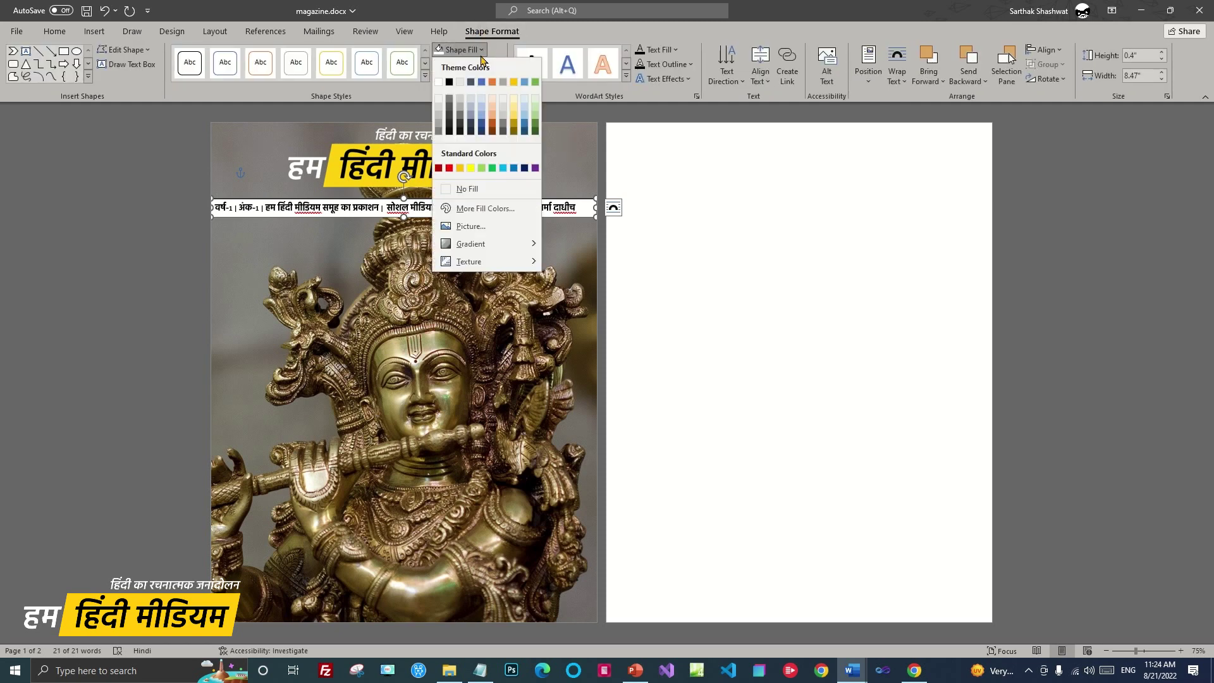
{"action": "left_click", "coordinate": [442, 169]}
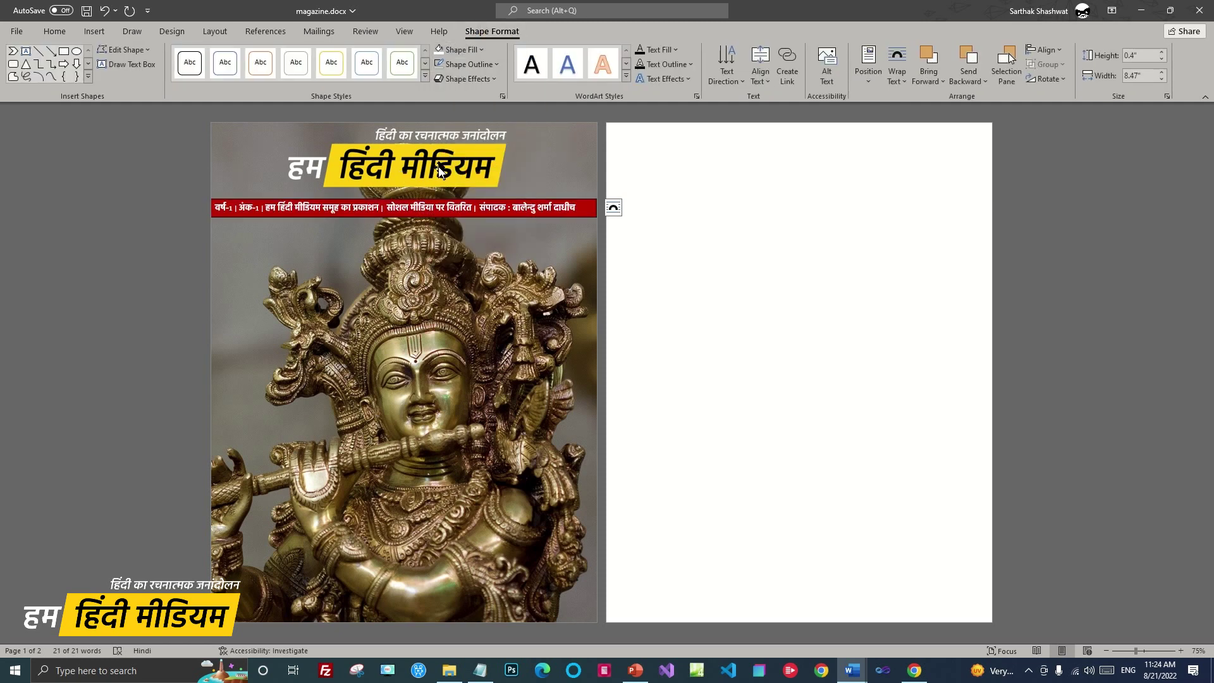
{"action": "left_click", "coordinate": [497, 65]}
{"action": "left_click", "coordinate": [468, 203]}
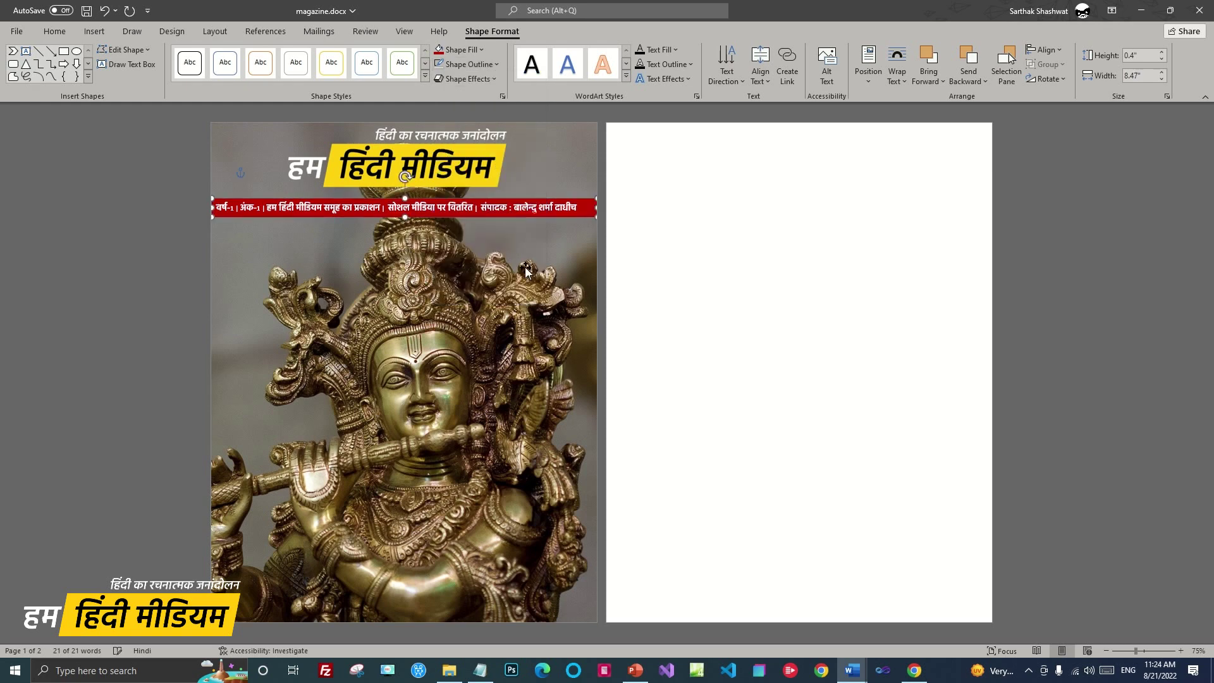
{"action": "left_click", "coordinate": [695, 278]}
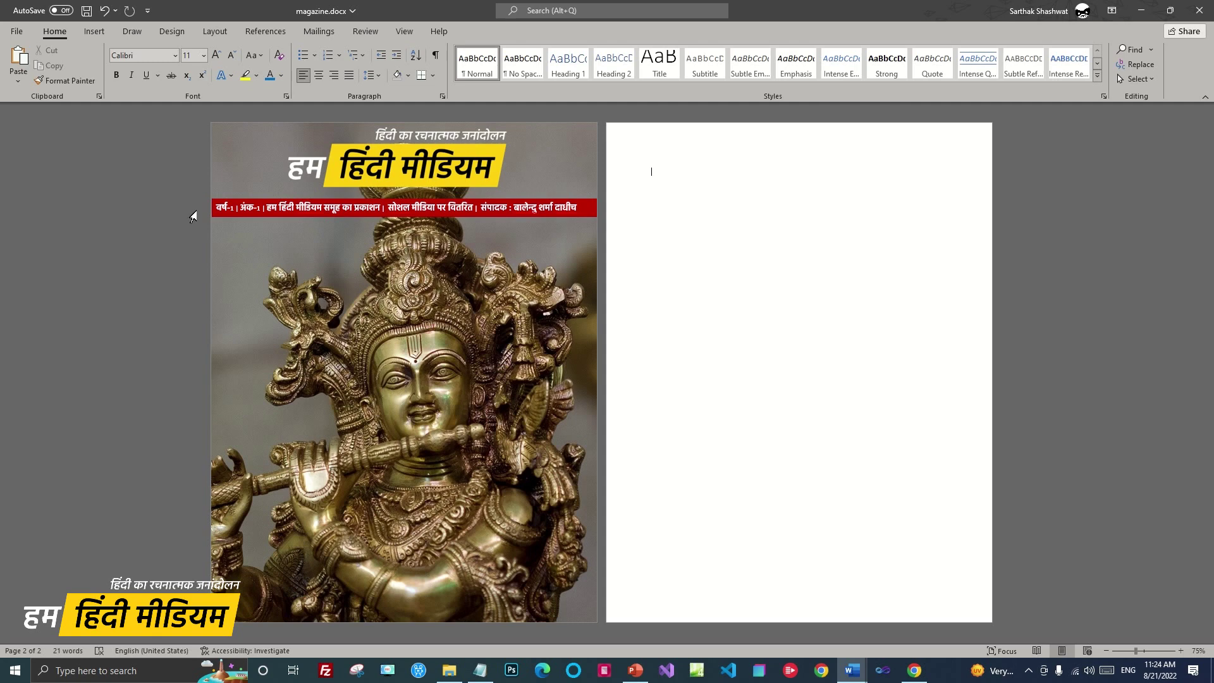
Widen the red strip slightly to the left and try an outer shadow effect on it
{"action": "left_click", "coordinate": [213, 211]}
{"action": "left_click_drag", "start_coordinate": [210, 204], "coordinate": [209, 204]}
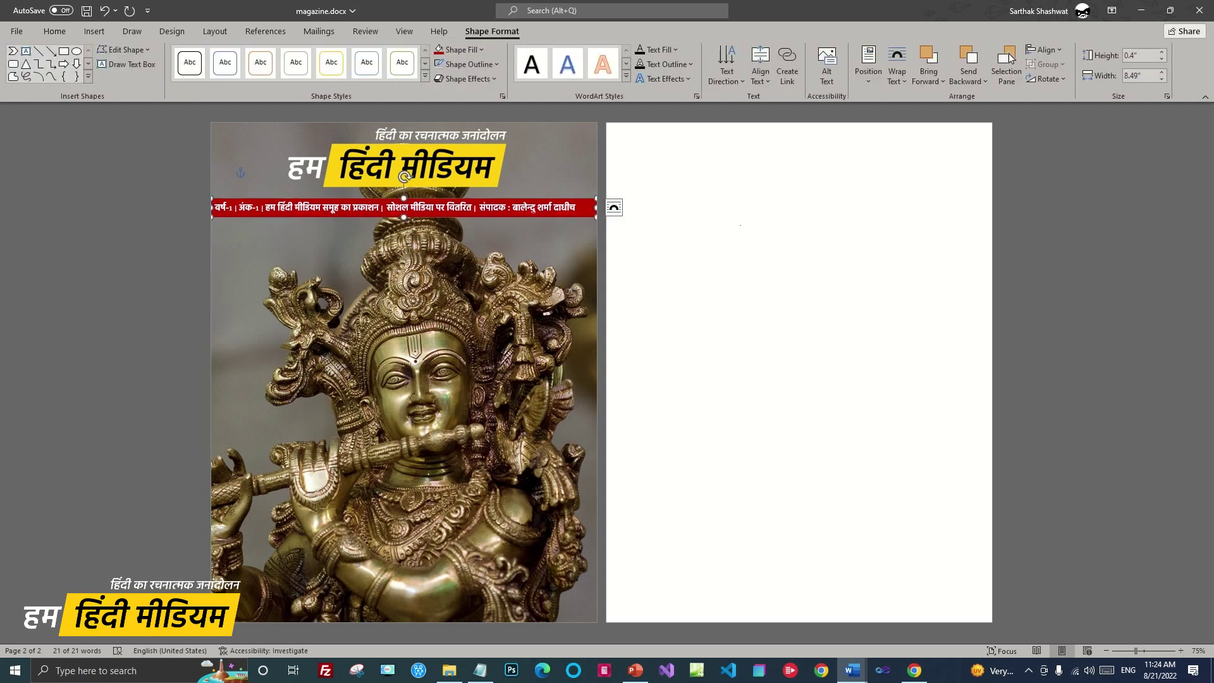
{"action": "left_click", "coordinate": [492, 80]}
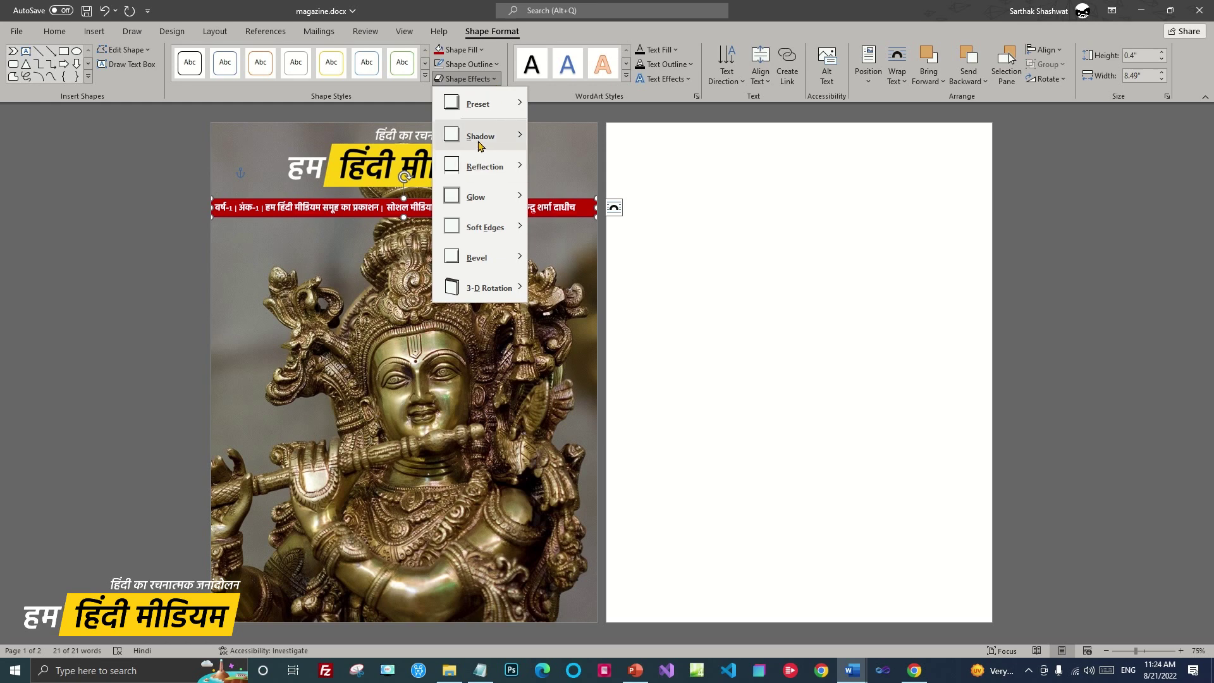
{"action": "mouse_move", "coordinate": [504, 137]}
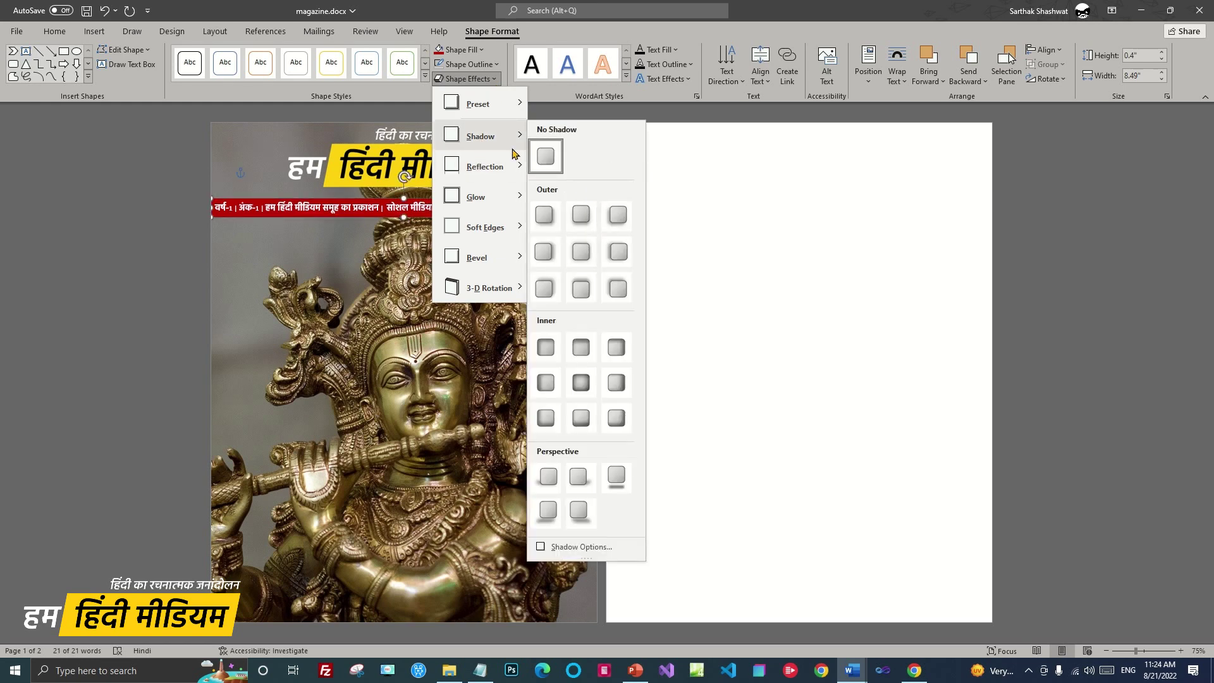
{"action": "left_click", "coordinate": [543, 215]}
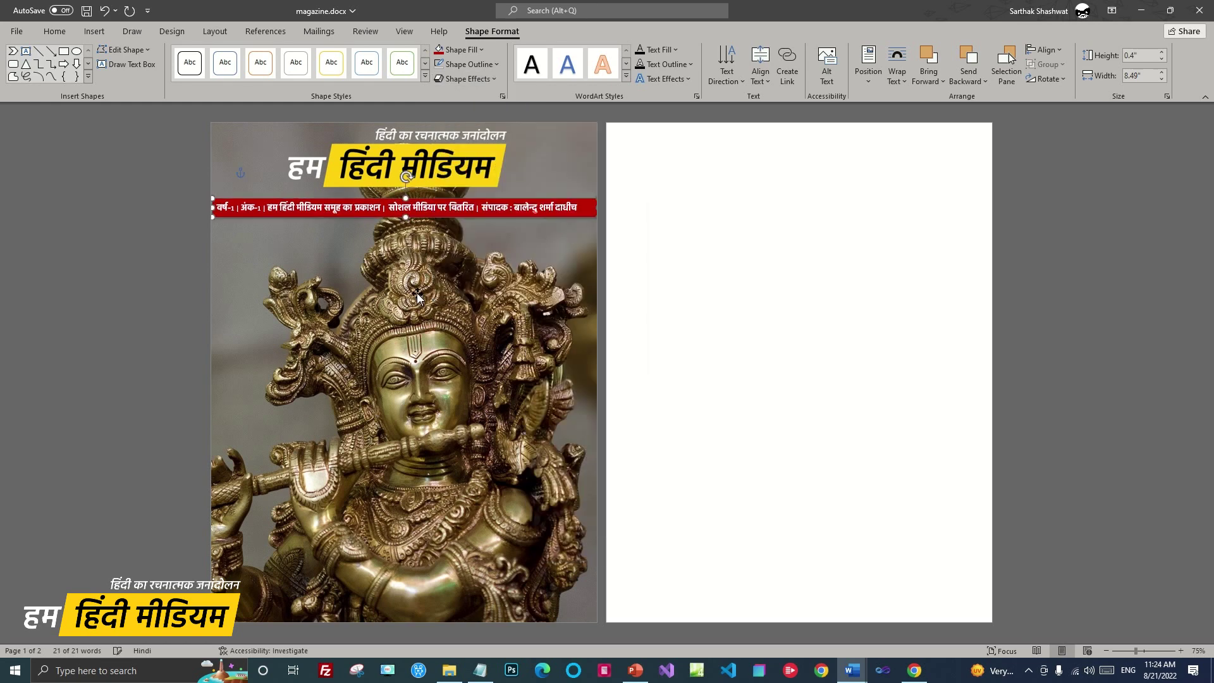
{"action": "left_click", "coordinate": [418, 297]}
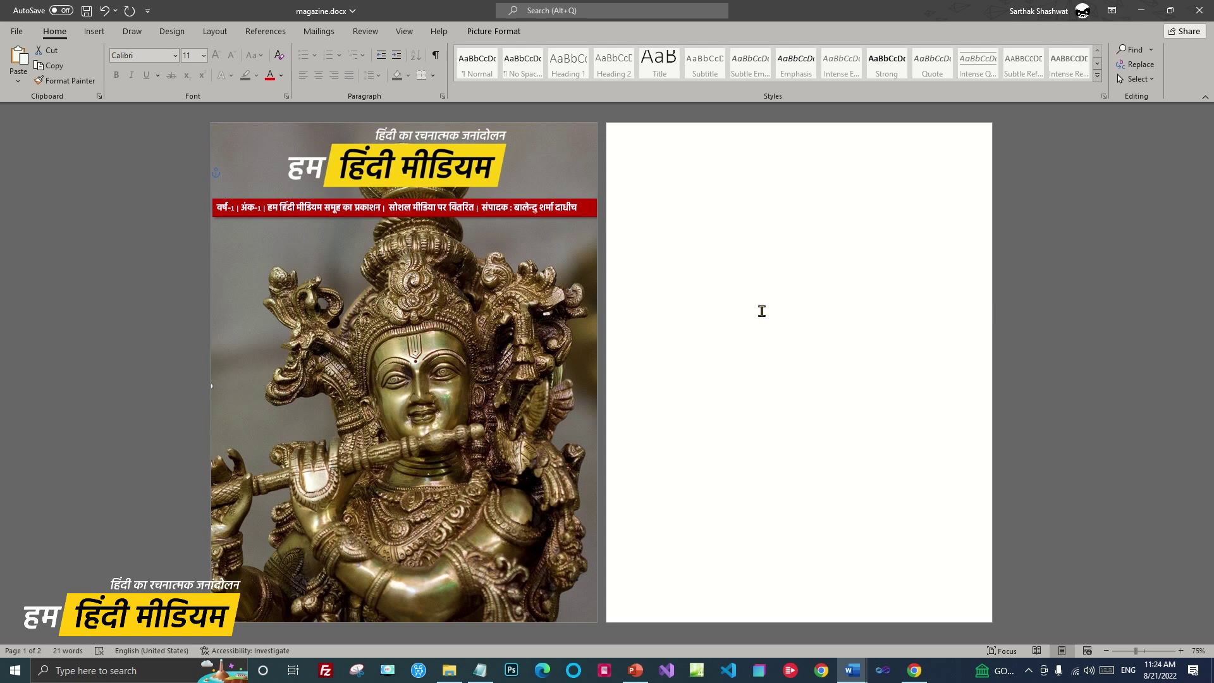
Copy the red strip and position the duplicate along the bottom edge of page 1
{"action": "left_click", "coordinate": [579, 214]}
{"action": "left_click", "coordinate": [586, 199]}
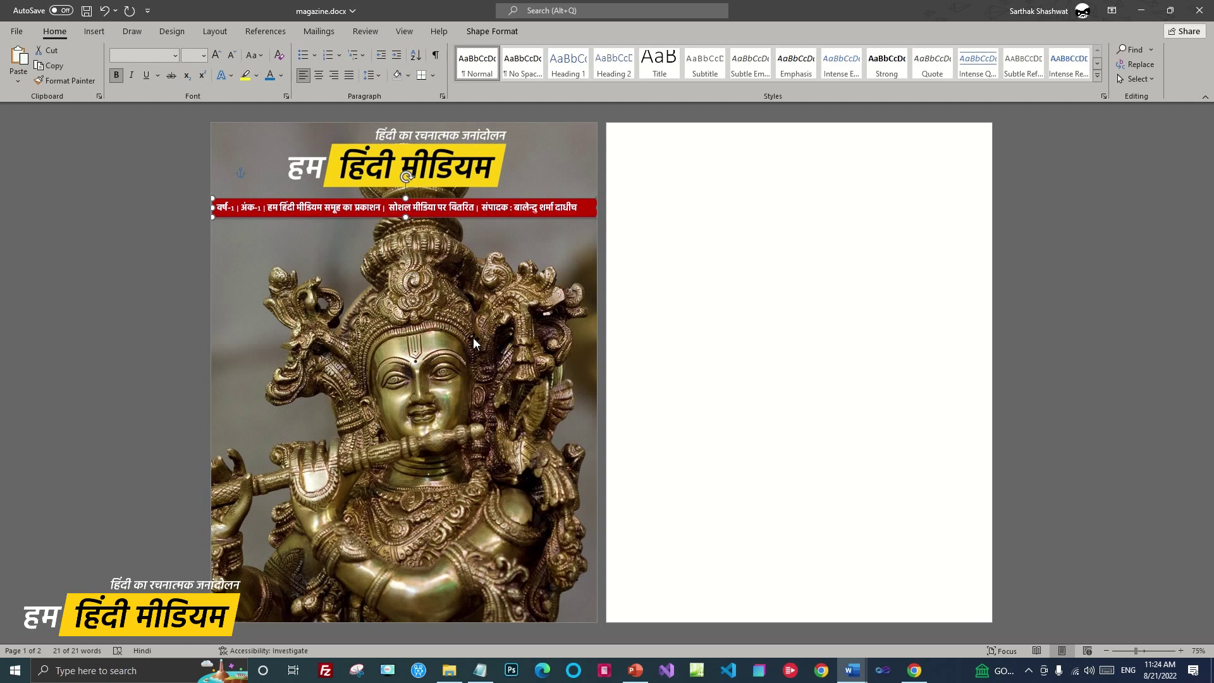
{"action": "key", "text": "ctrl+c"}
{"action": "key", "text": "ctrl+v"}
{"action": "left_click_drag", "start_coordinate": [468, 222], "coordinate": [462, 625]}
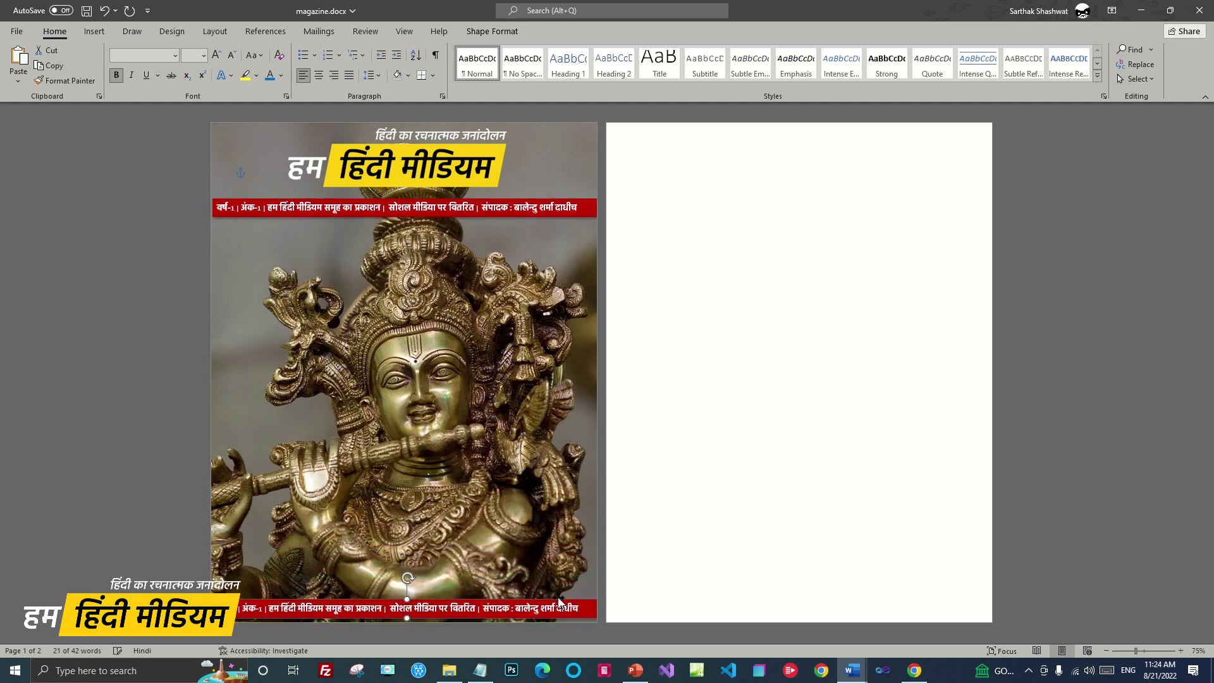
{"action": "key", "text": "Down"}
{"action": "key", "text": "Left"}
{"action": "key", "text": "Left"}
{"action": "key", "text": "Left"}
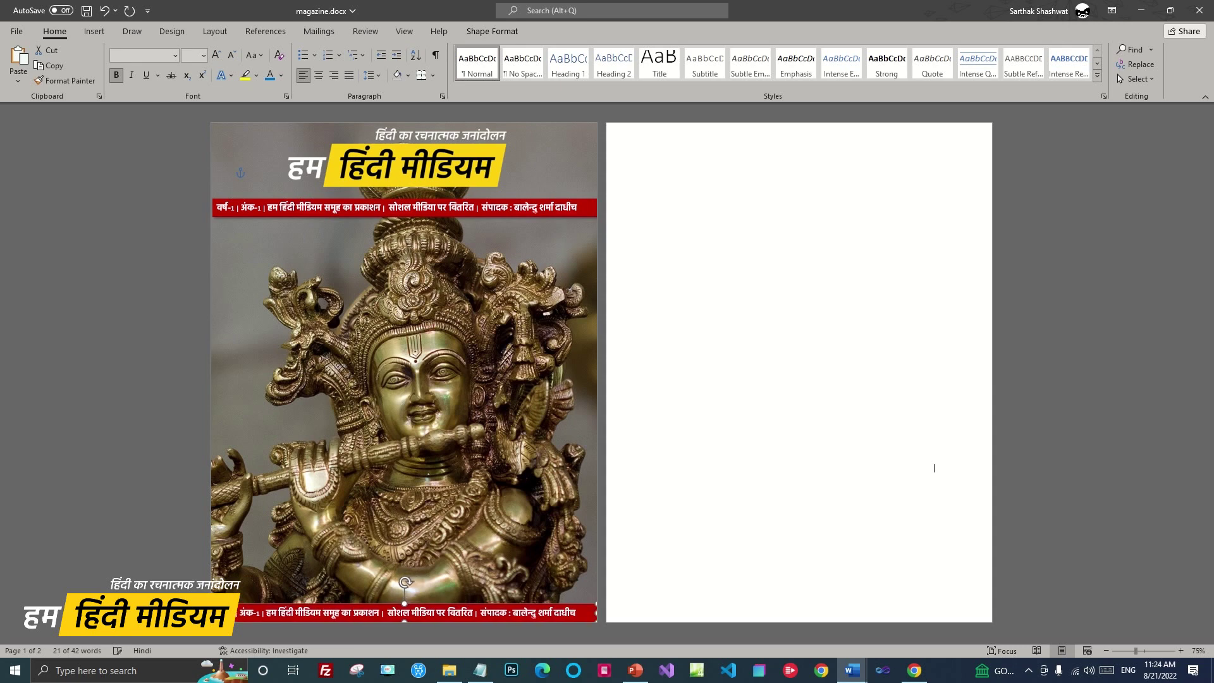
{"action": "left_click", "coordinate": [837, 483]}
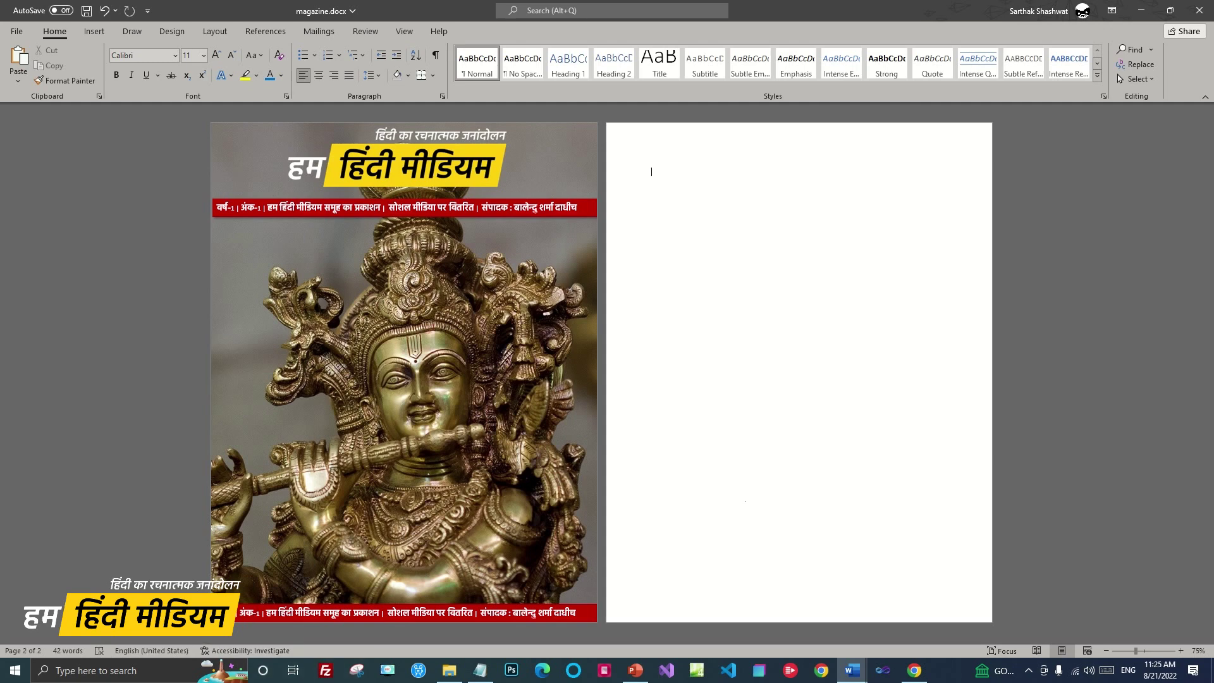
Draw a wide rectangle across the lower statue photo and duplicate it downward into stacked bars
{"action": "left_click", "coordinate": [94, 33]}
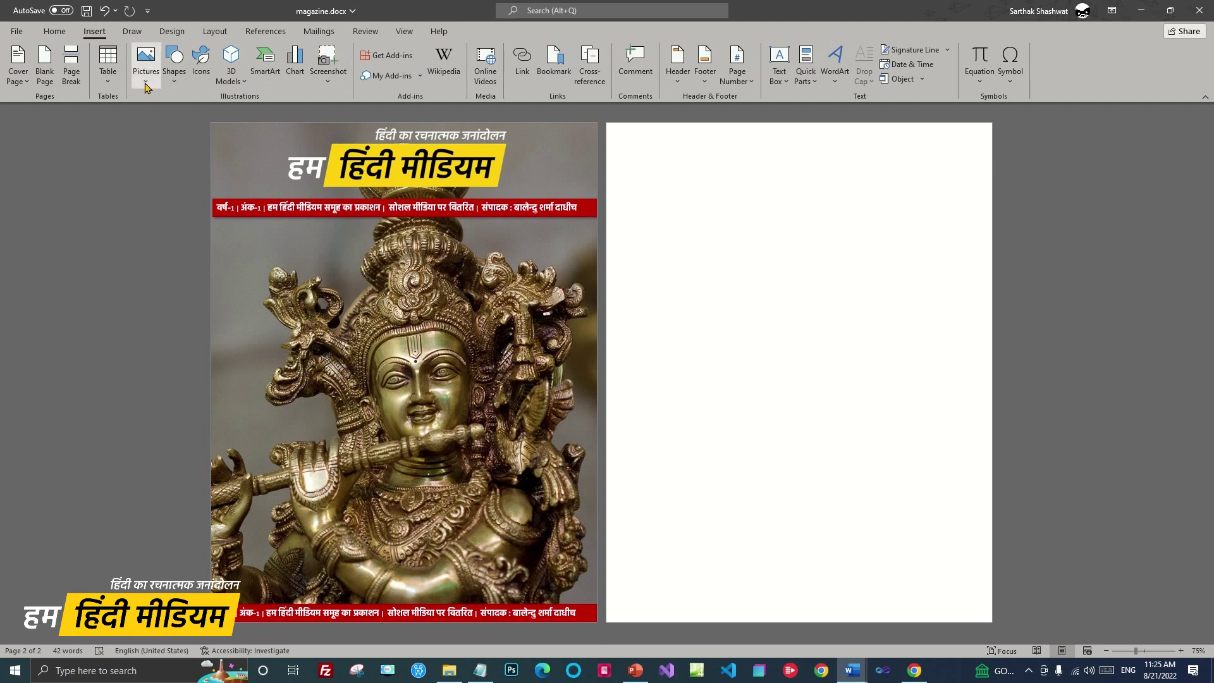
{"action": "left_click", "coordinate": [172, 71]}
{"action": "left_click", "coordinate": [226, 117]}
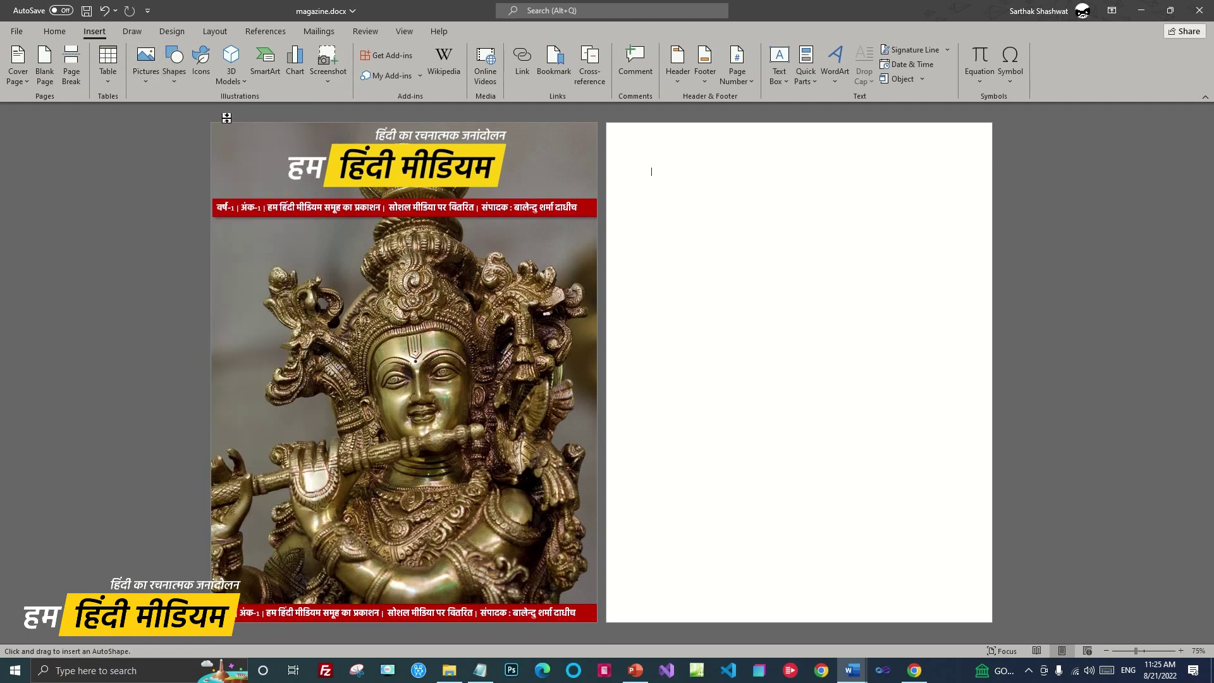
{"action": "left_click_drag", "start_coordinate": [264, 458], "coordinate": [531, 483]}
{"action": "mouse_move", "coordinate": [425, 472]}
{"action": "left_mouse_down"}
{"action": "mouse_move", "coordinate": [429, 505]}
{"action": "mouse_move", "coordinate": [425, 492]}
{"action": "mouse_move", "coordinate": [376, 518]}
{"action": "left_mouse_up"}
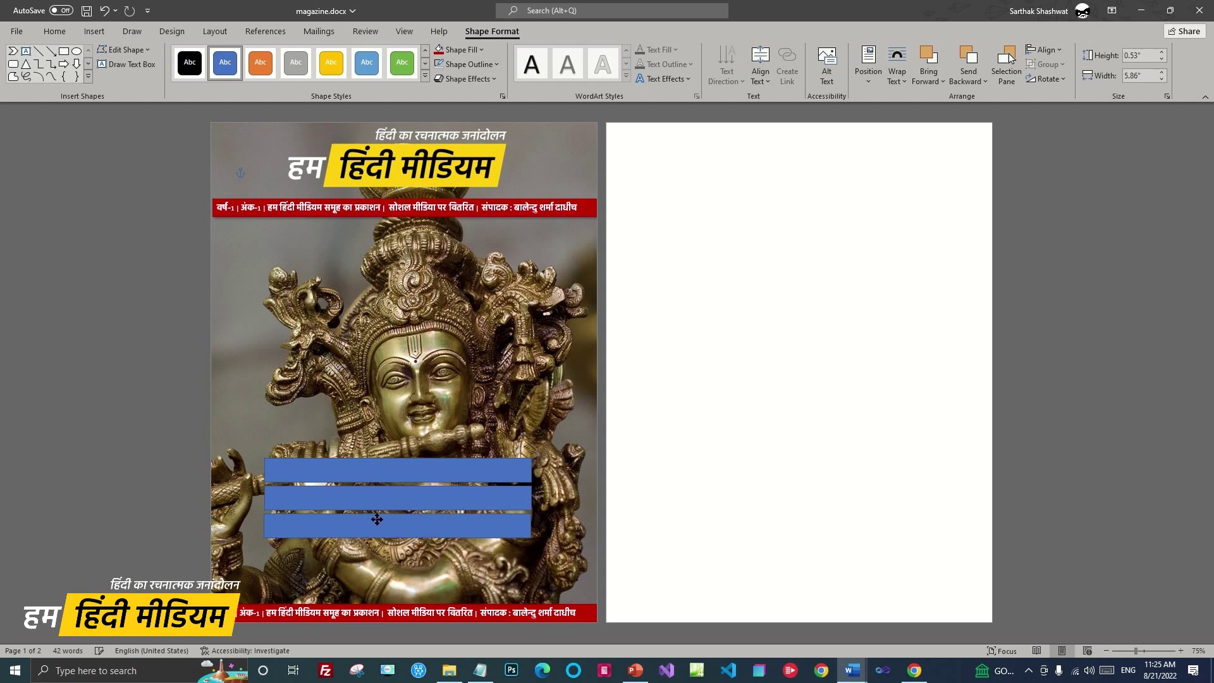
{"action": "left_click_drag", "start_coordinate": [377, 519], "coordinate": [356, 547]}
Select all four stacked bars together
{"action": "left_click", "coordinate": [454, 467]}
{"action": "left_click", "coordinate": [443, 501], "text": "shift"}
{"action": "left_click", "coordinate": [430, 522], "text": "shift"}
{"action": "left_click", "coordinate": [416, 560], "text": "shift"}
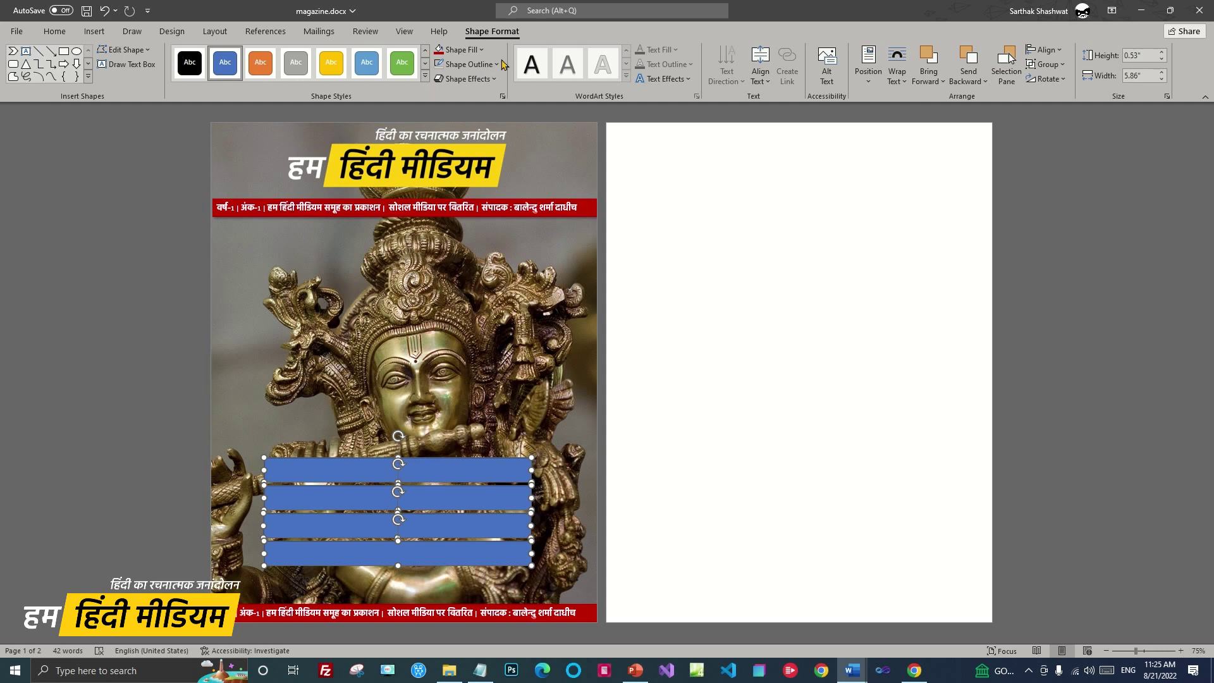
Fill the four bars white and remove their outlines
{"action": "left_click", "coordinate": [483, 51]}
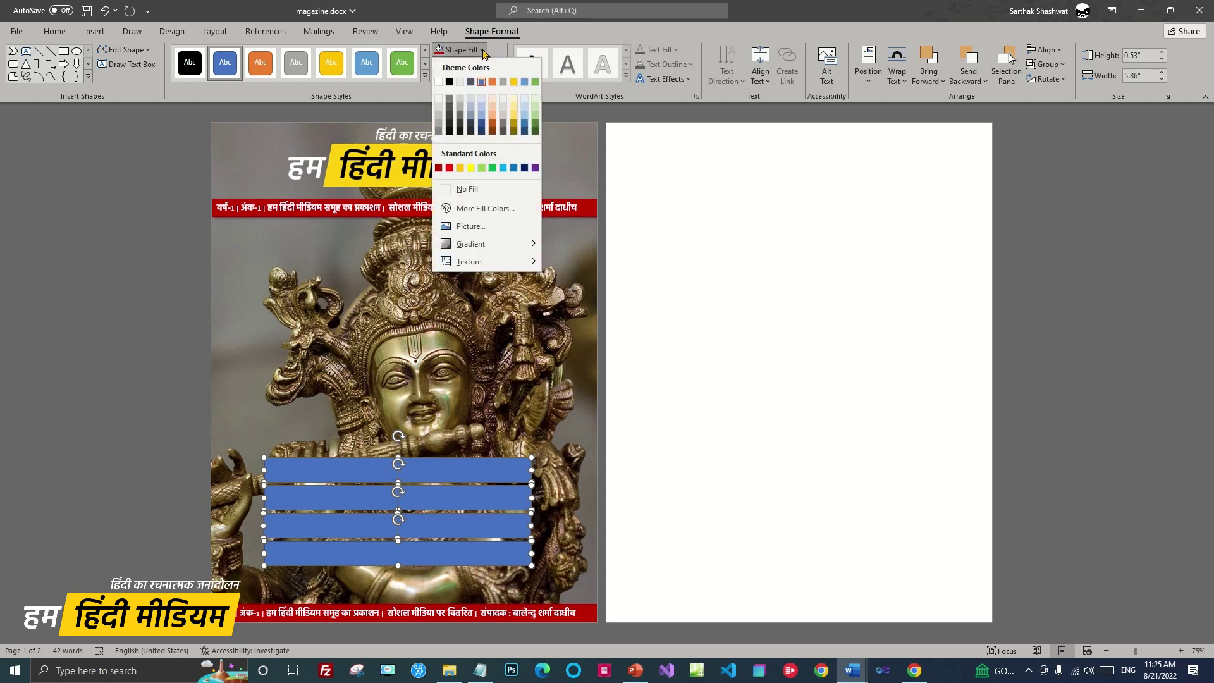
{"action": "left_click", "coordinate": [437, 81]}
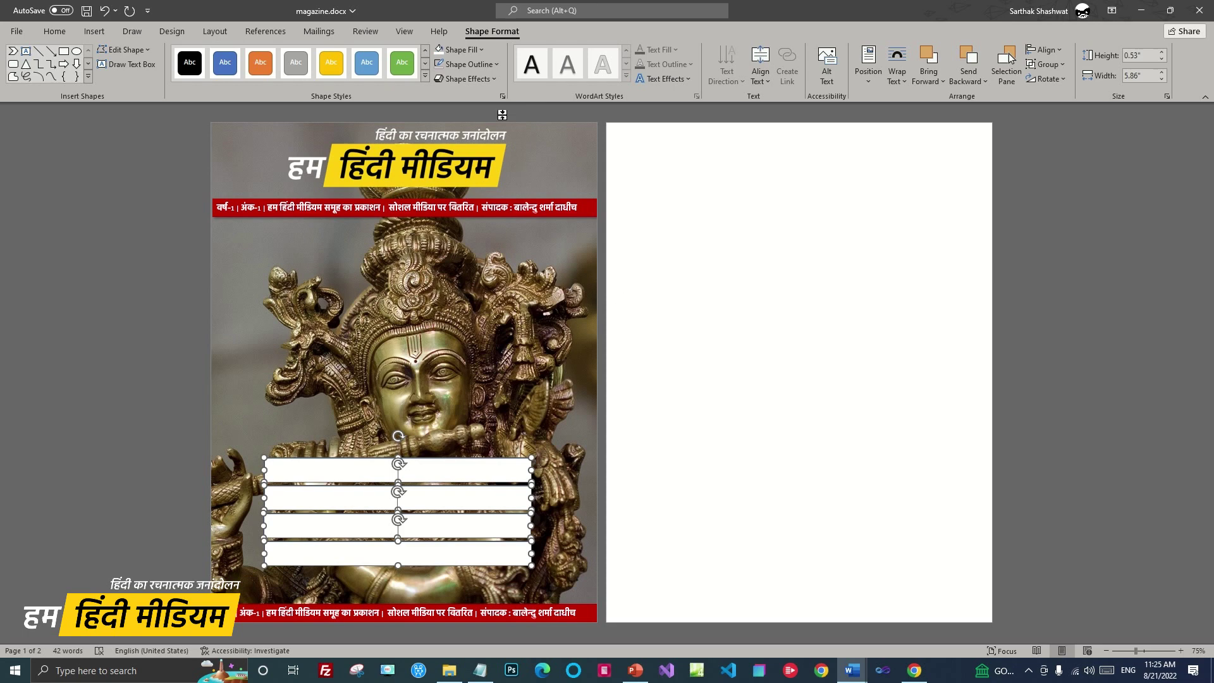
{"action": "left_click", "coordinate": [495, 68]}
{"action": "left_click", "coordinate": [474, 207]}
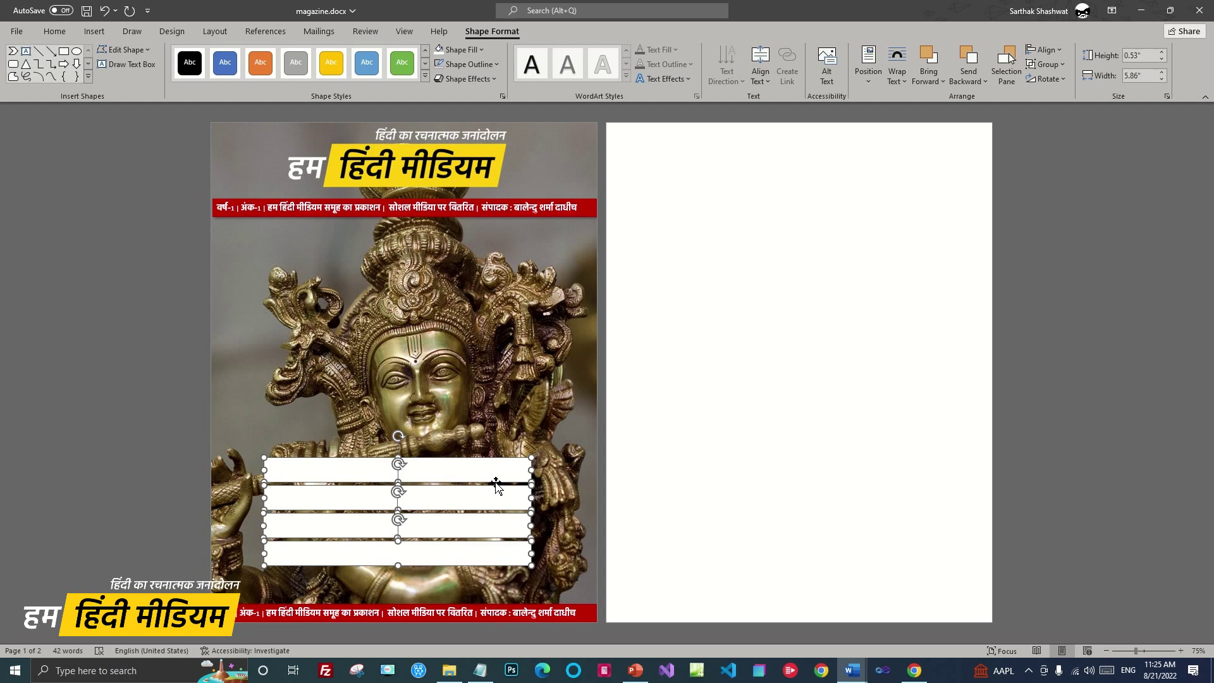
Set the bars' fill transparency to 60% in Format Shape so the statue shows through
{"action": "right_click", "coordinate": [497, 483]}
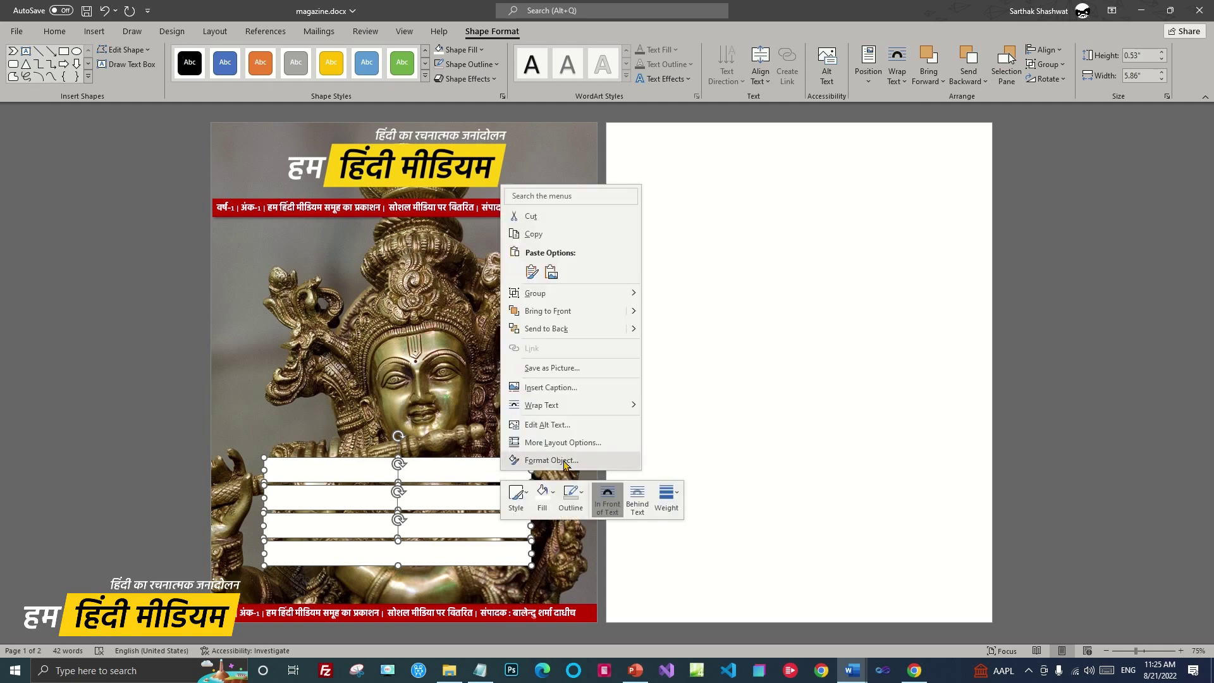
{"action": "left_click", "coordinate": [596, 461]}
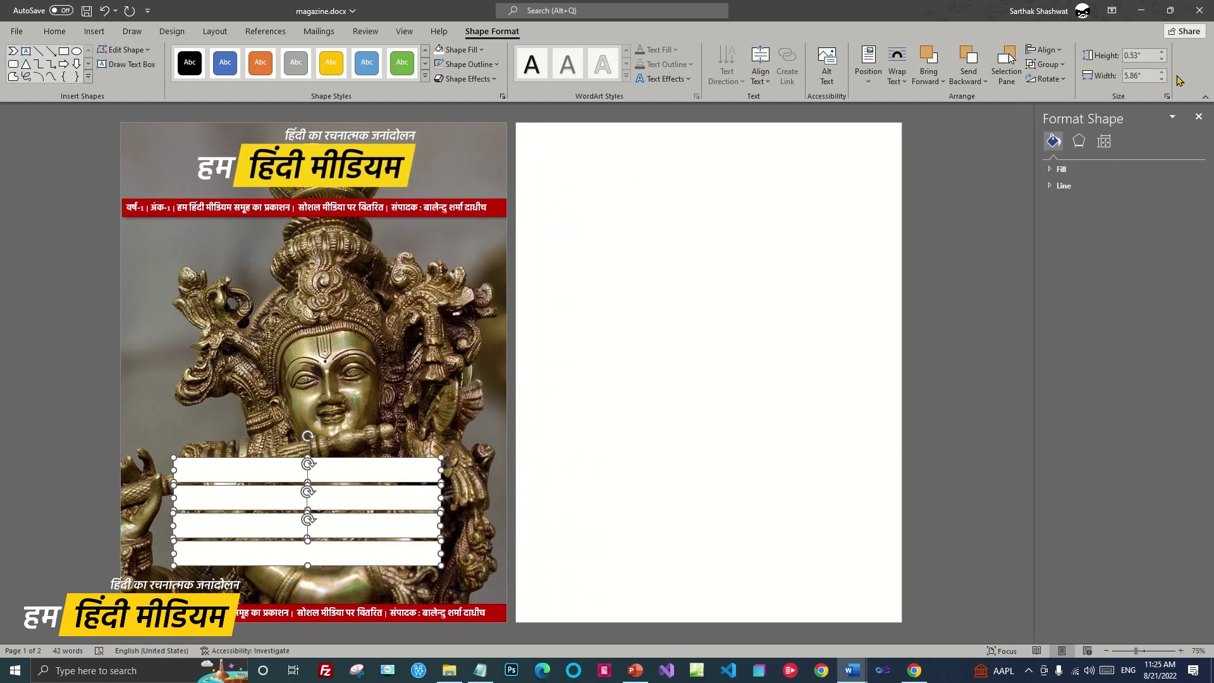
{"action": "left_click", "coordinate": [1050, 169]}
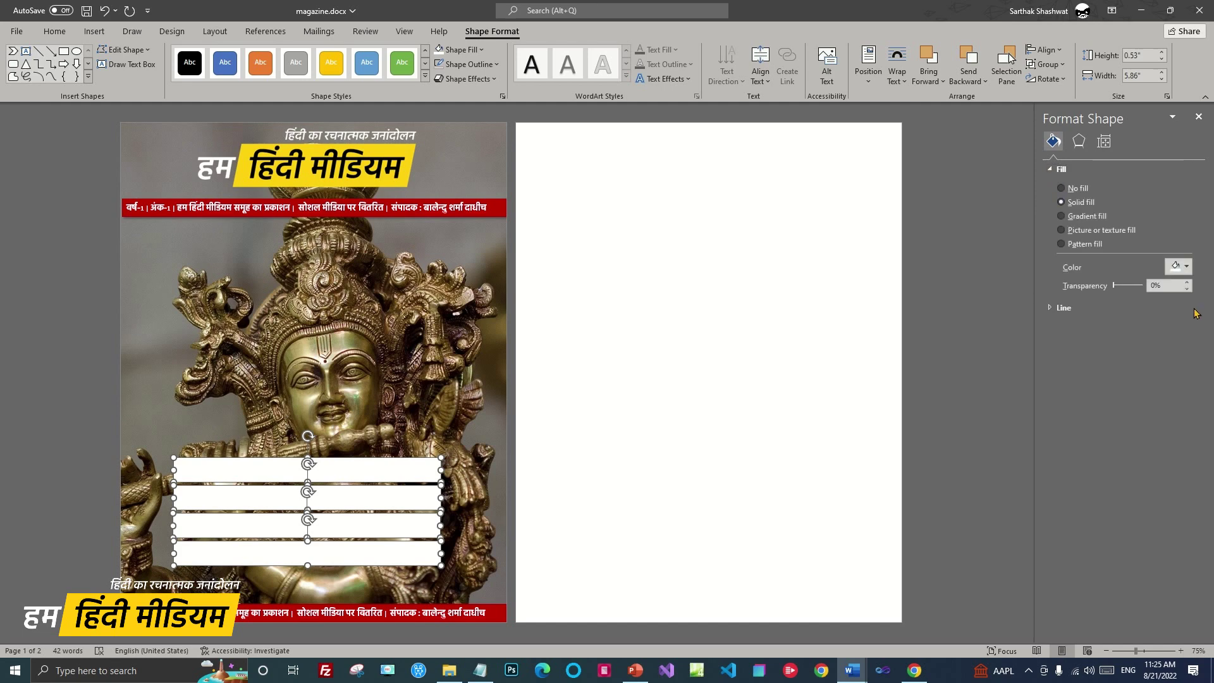
{"action": "left_click", "coordinate": [1158, 287]}
{"action": "type", "text": "60"}
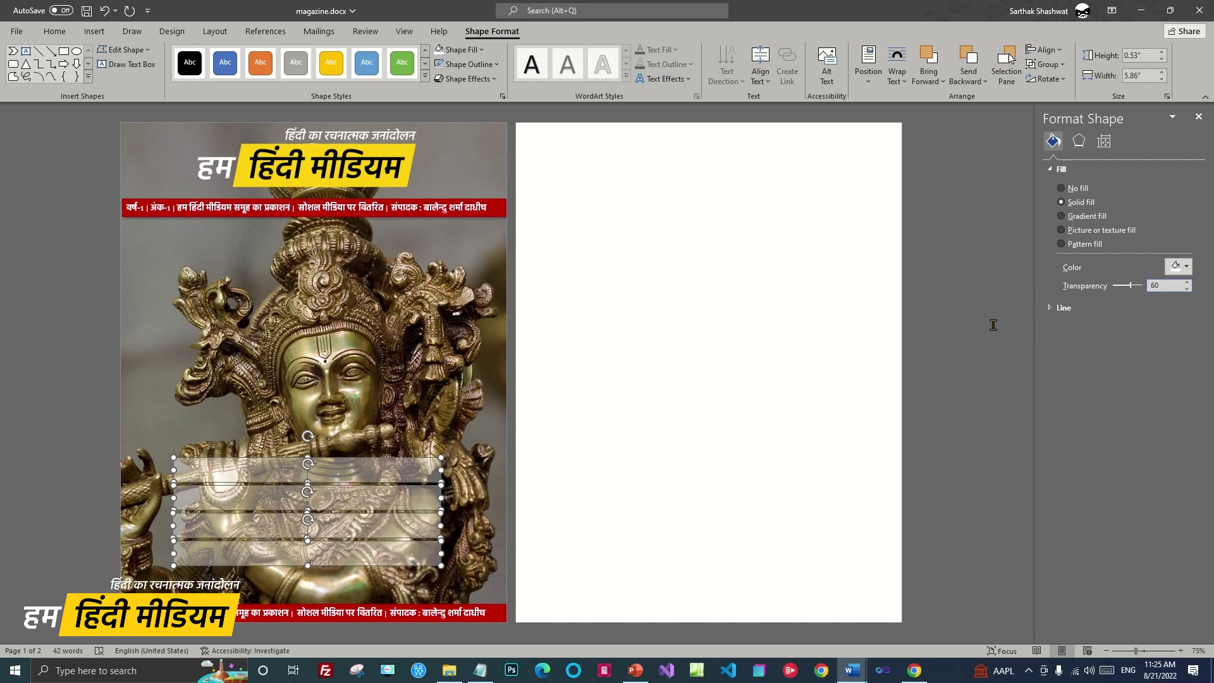
{"action": "left_click", "coordinate": [492, 497]}
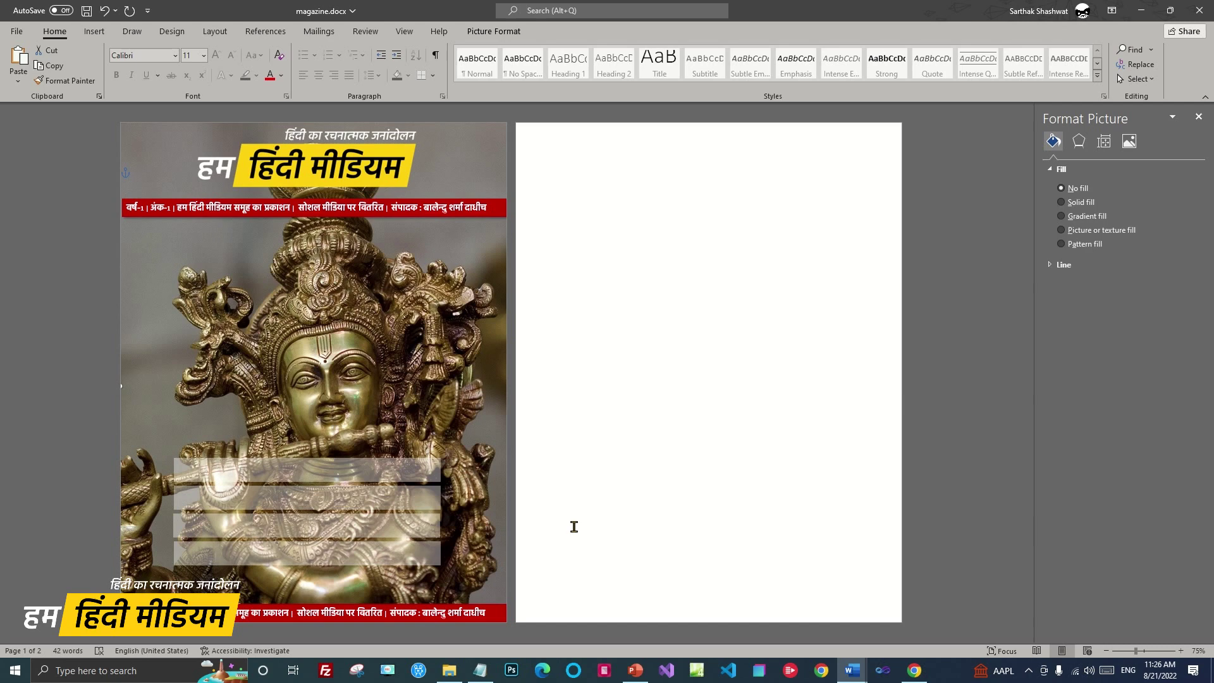
{"action": "left_click", "coordinate": [1198, 117]}
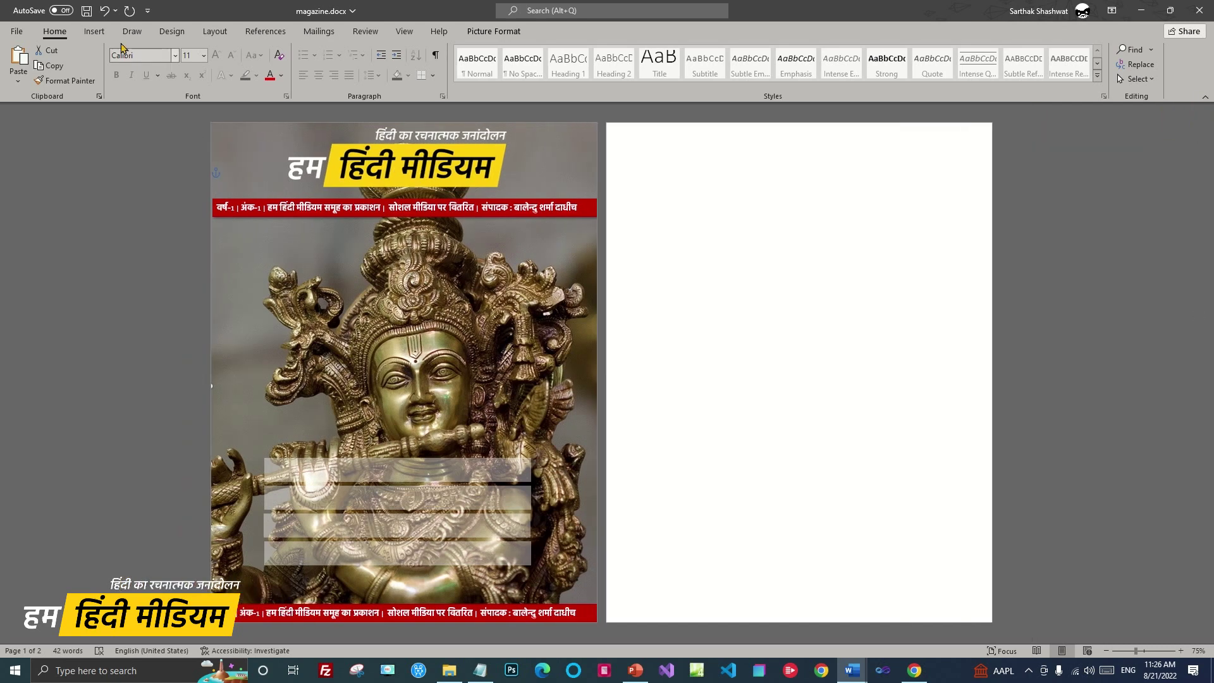
Draw a text box across the upper middle of the cover
{"action": "left_click", "coordinate": [95, 31]}
{"action": "left_click", "coordinate": [783, 75]}
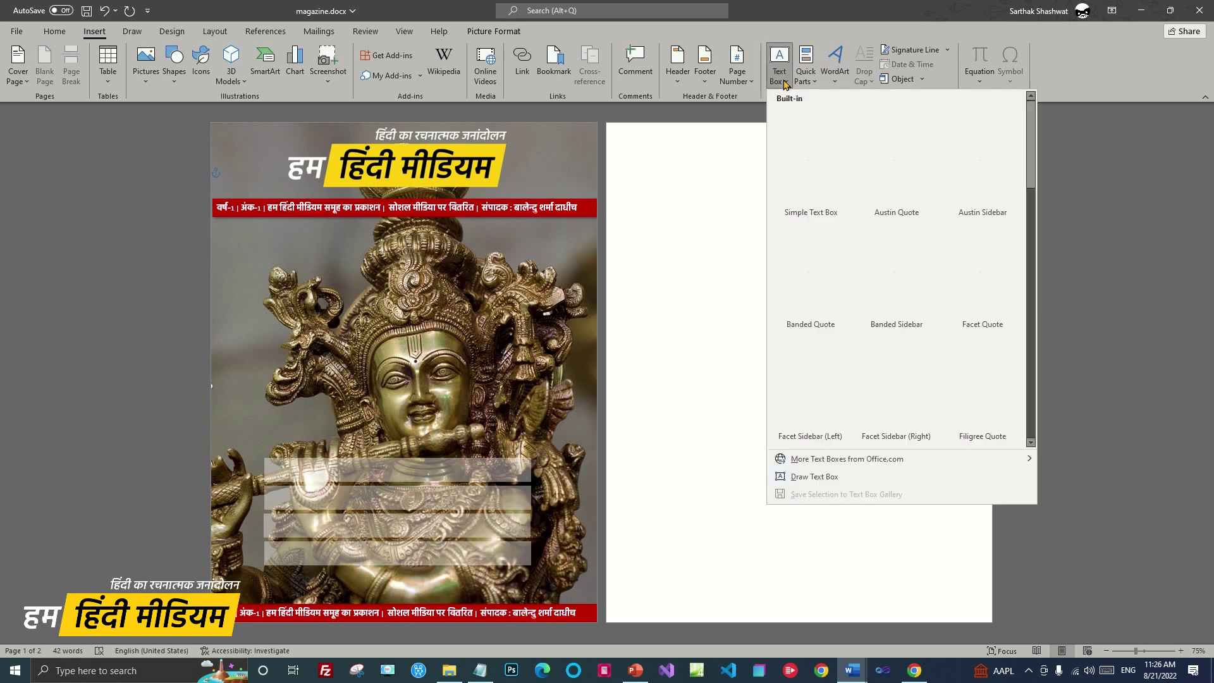
{"action": "left_click", "coordinate": [806, 477]}
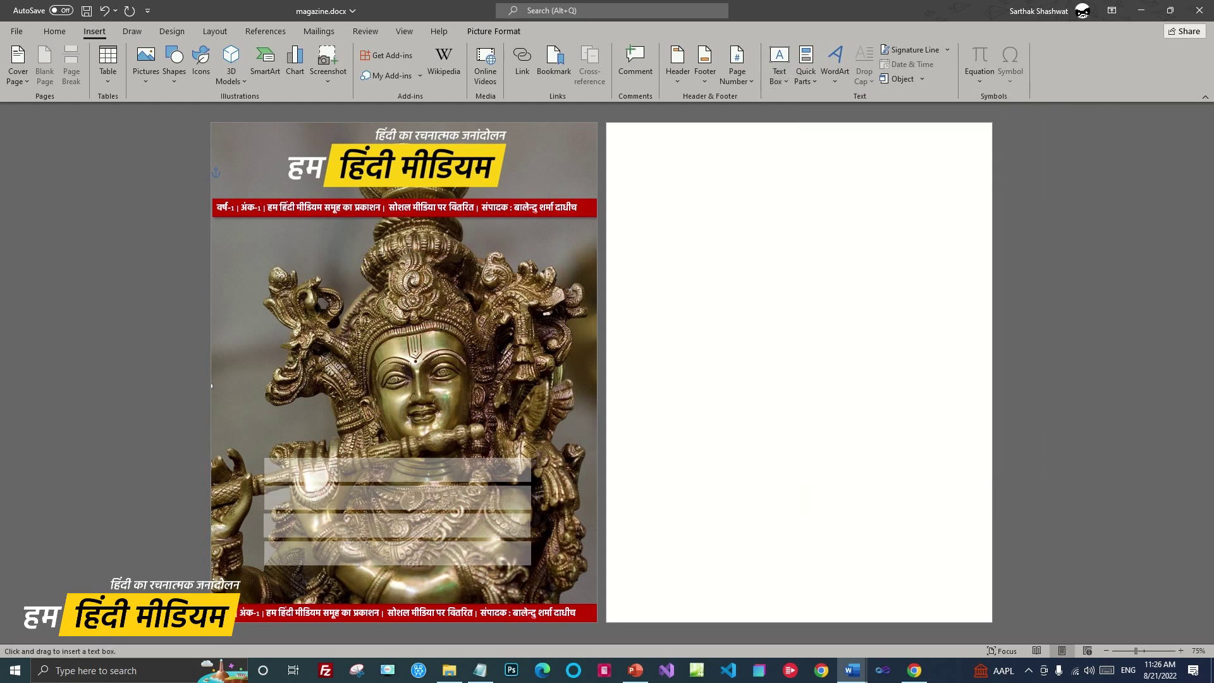
{"action": "mouse_move", "coordinate": [261, 293]}
{"action": "left_mouse_down"}
{"action": "mouse_move", "coordinate": [528, 381]}
{"action": "mouse_move", "coordinate": [522, 421]}
{"action": "left_mouse_up"}
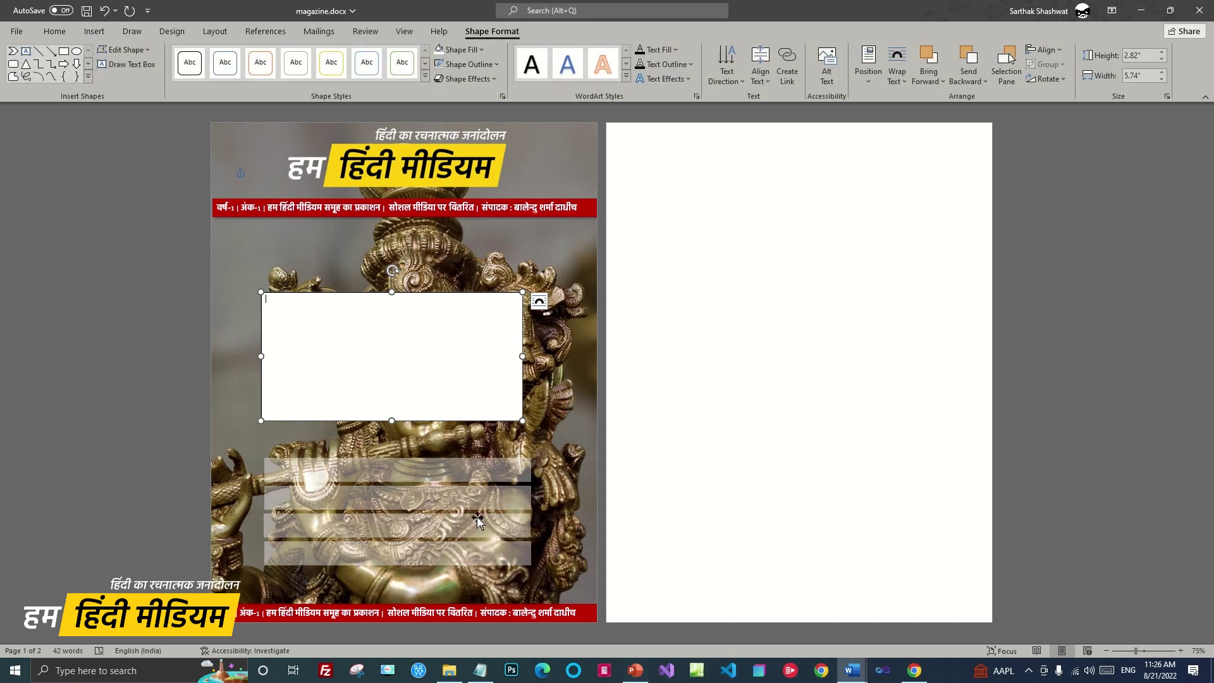
Copy the four article headlines from Notepad and paste them into the text box
{"action": "left_click", "coordinate": [473, 671]}
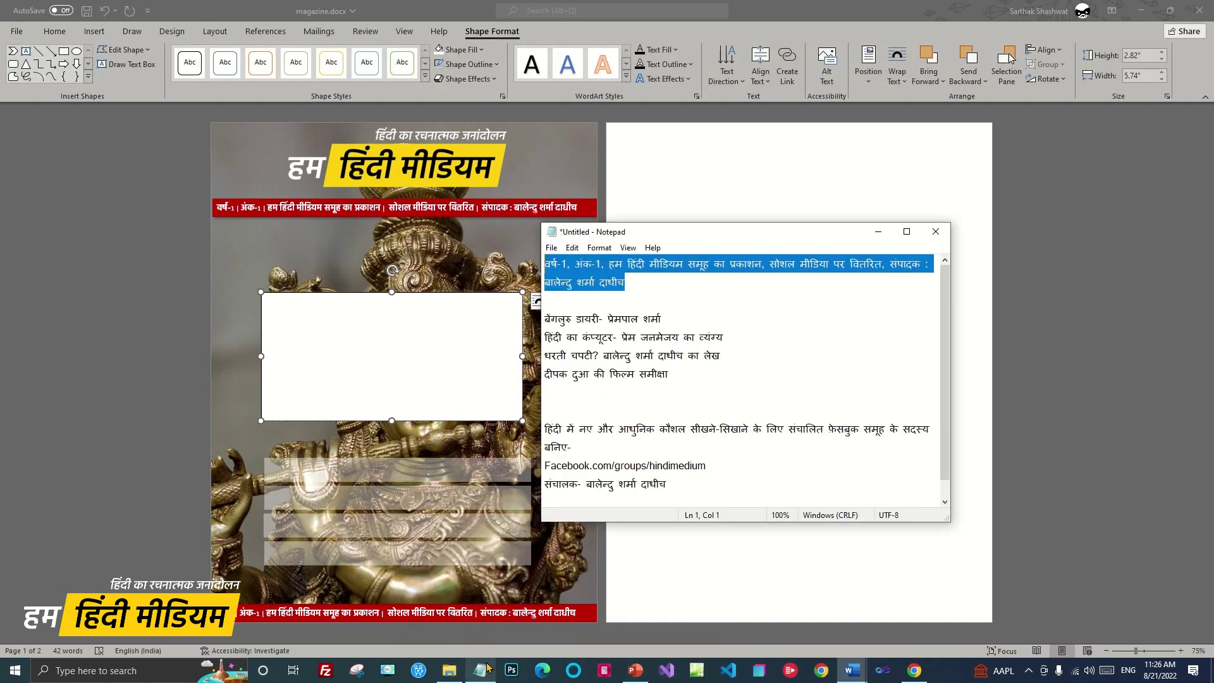
{"action": "left_click_drag", "start_coordinate": [538, 333], "coordinate": [537, 321]}
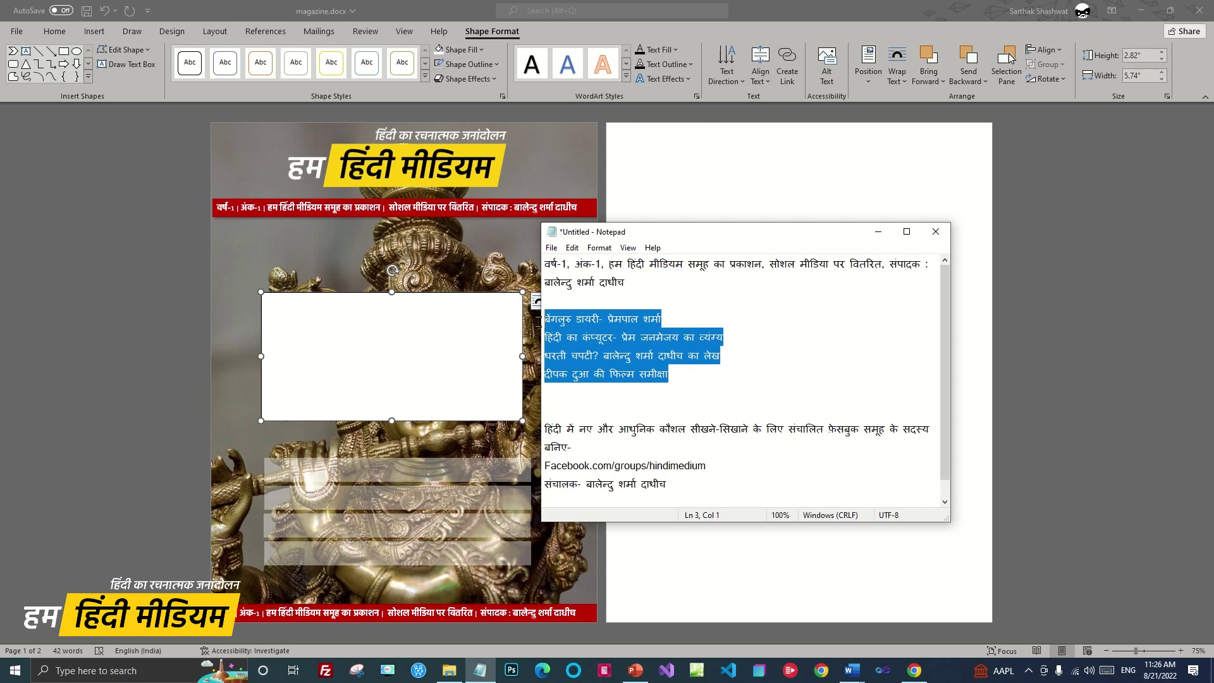
{"action": "left_click", "coordinate": [348, 365]}
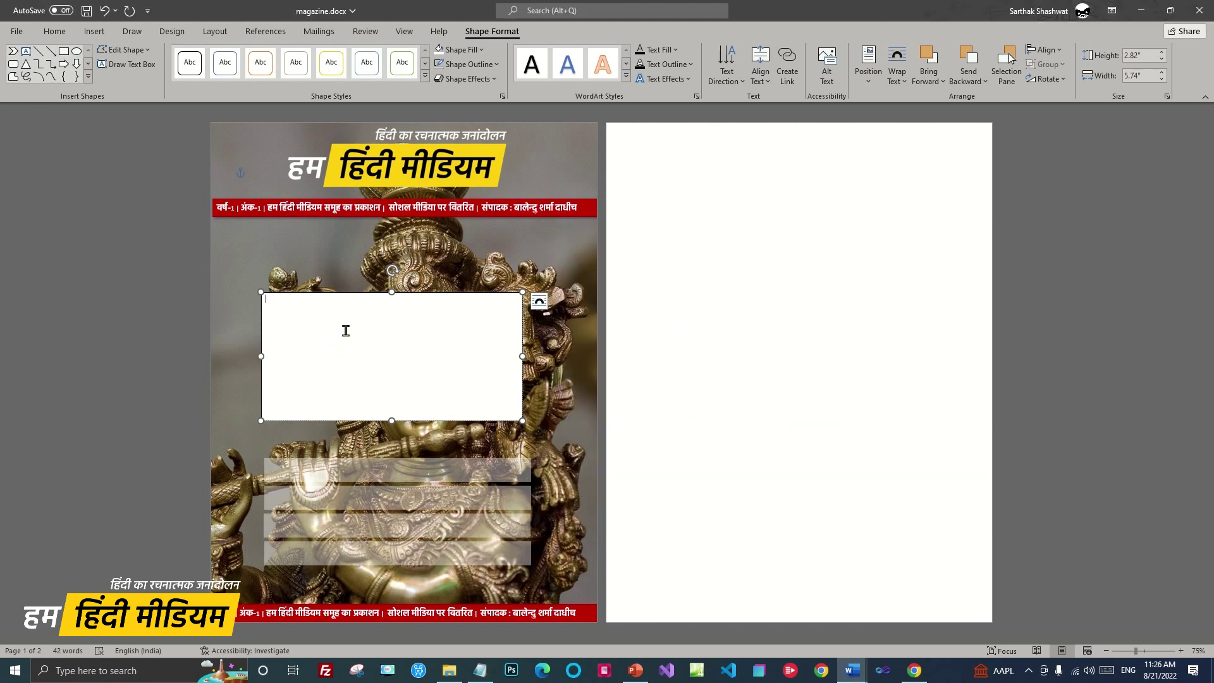
{"action": "key", "text": "ctrl+v"}
{"action": "left_click_drag", "start_coordinate": [372, 361], "coordinate": [270, 316]}
Make the headlines centred, bold and 24 pt, then move their box down onto the translucent bars
{"action": "left_click", "coordinate": [54, 31]}
{"action": "left_click", "coordinate": [319, 76]}
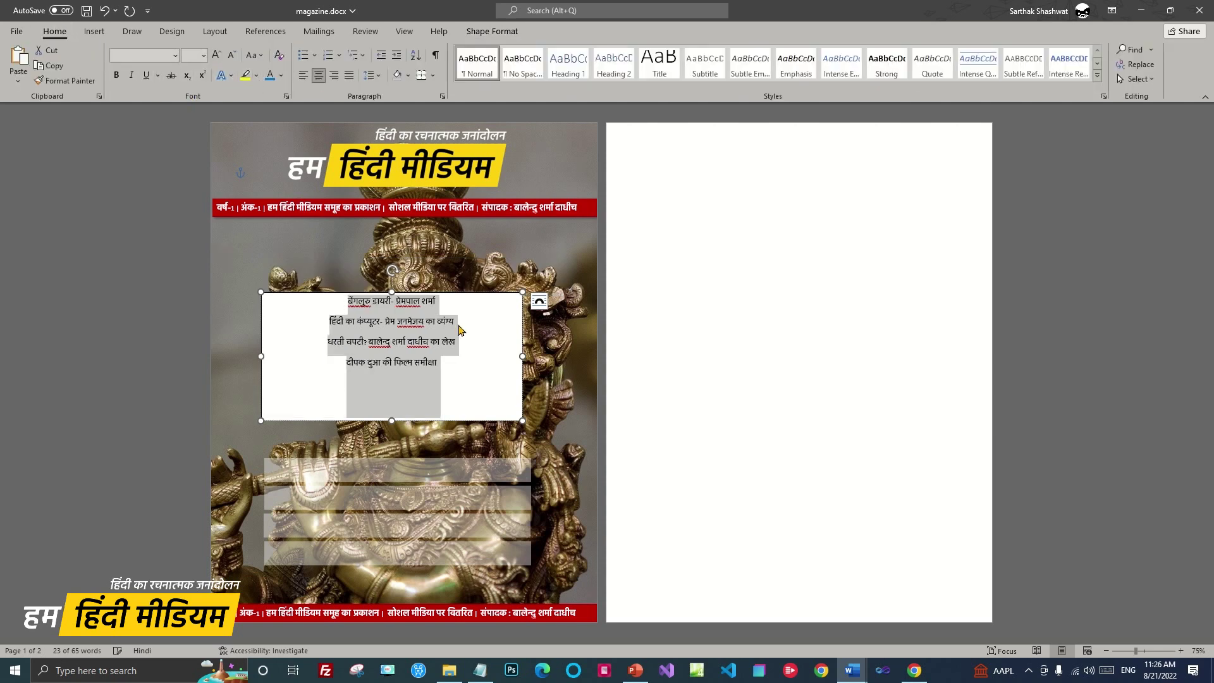
{"action": "left_click", "coordinate": [117, 75]}
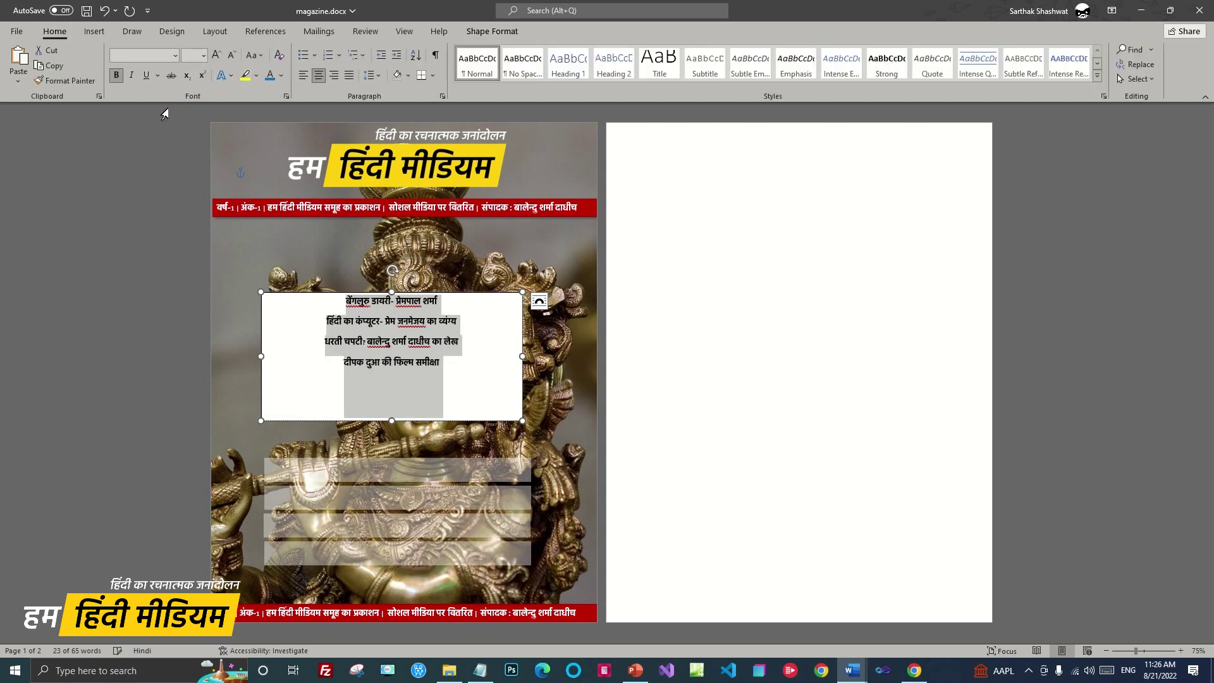
{"action": "left_click", "coordinate": [203, 55]}
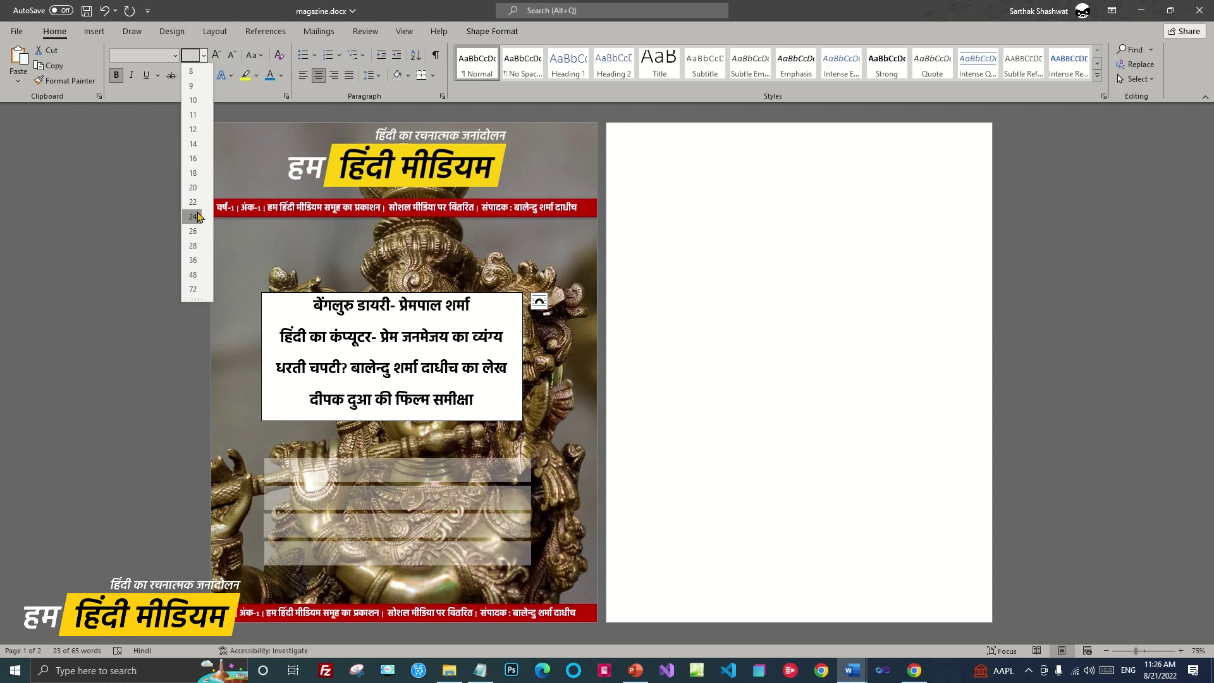
{"action": "left_click", "coordinate": [194, 217]}
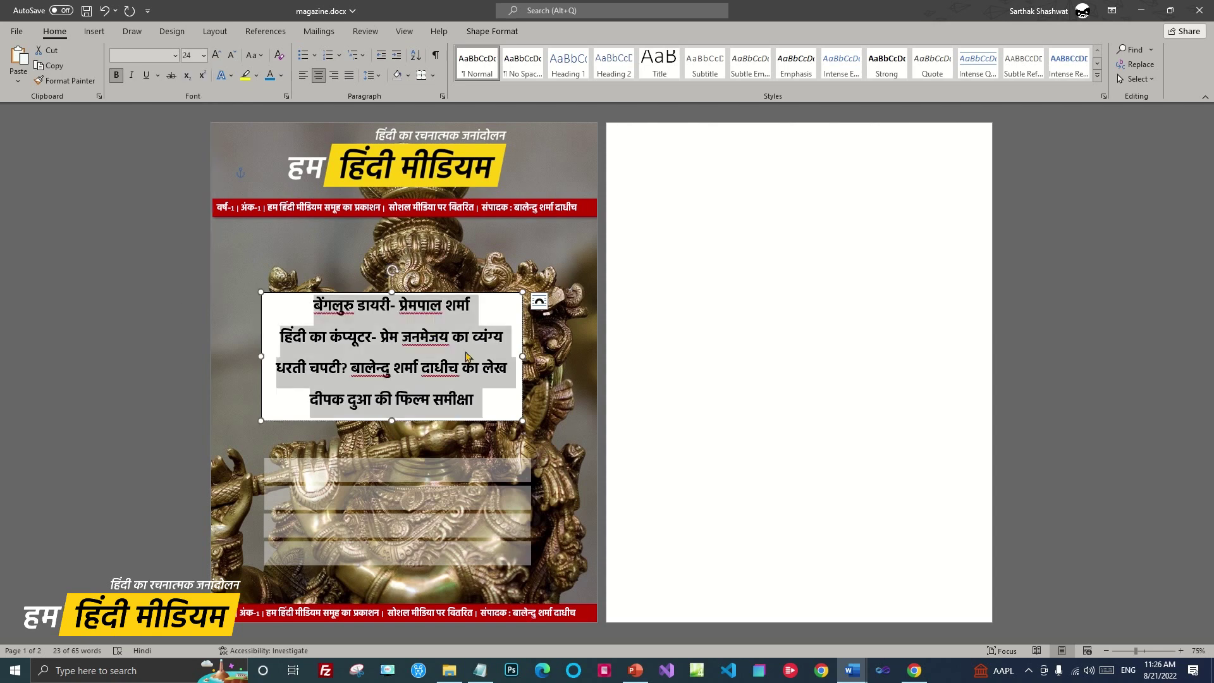
{"action": "left_click", "coordinate": [493, 369]}
{"action": "left_click_drag", "start_coordinate": [497, 296], "coordinate": [500, 461]}
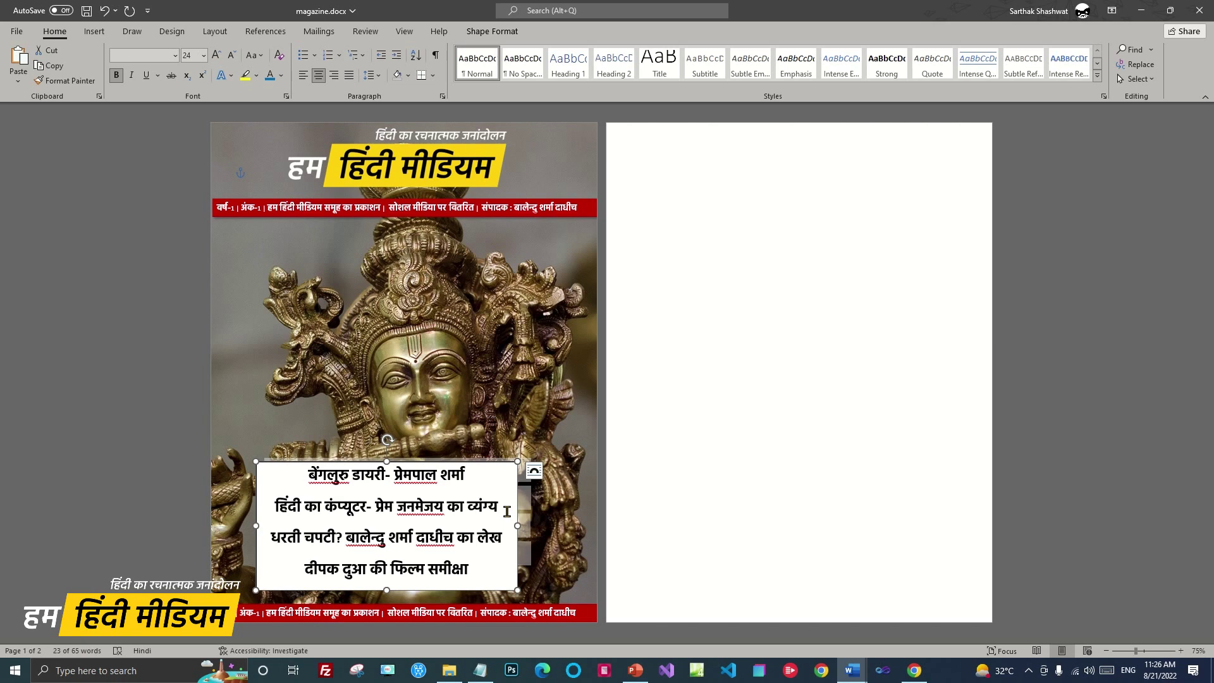
Give the headline text box No Fill and No Outline, nudging it up to align with the bars
{"action": "left_click", "coordinate": [492, 31]}
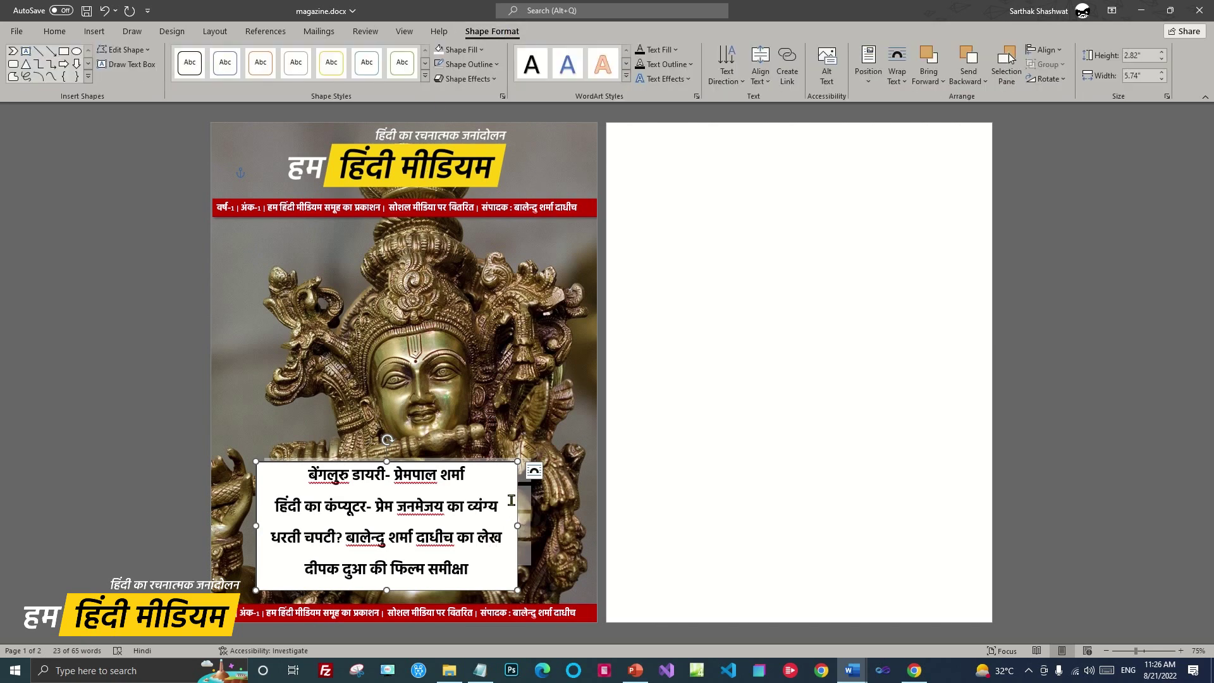
{"action": "left_click", "coordinate": [480, 50]}
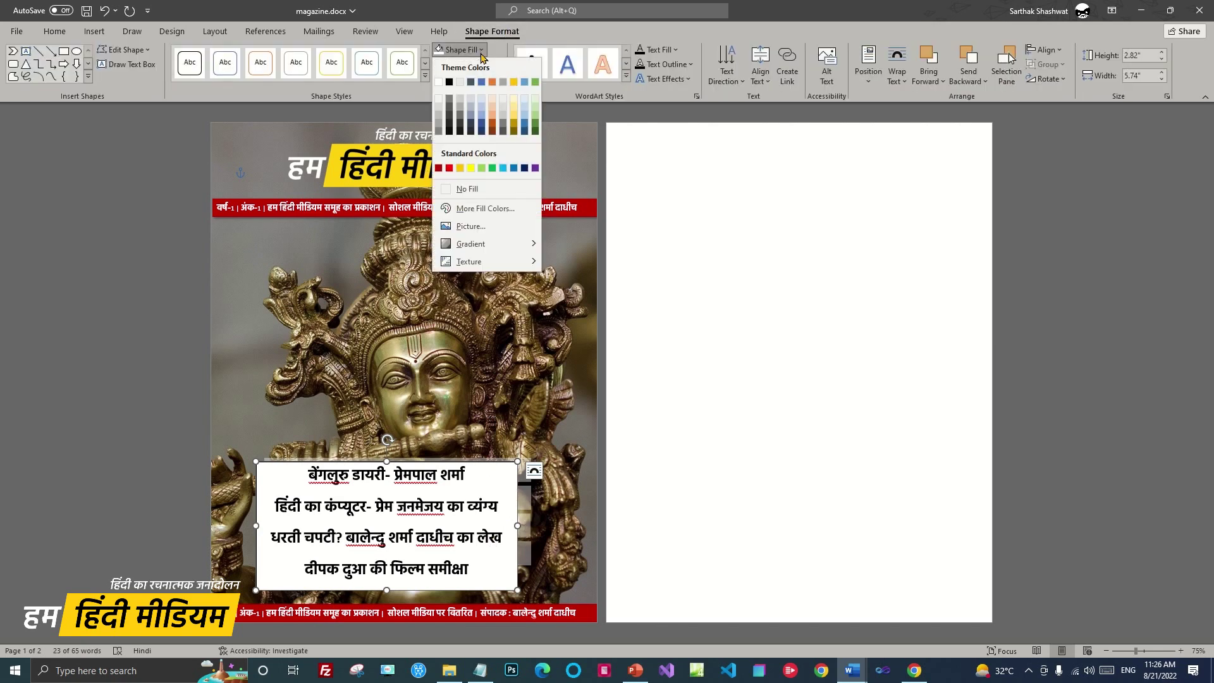
{"action": "left_click", "coordinate": [467, 188]}
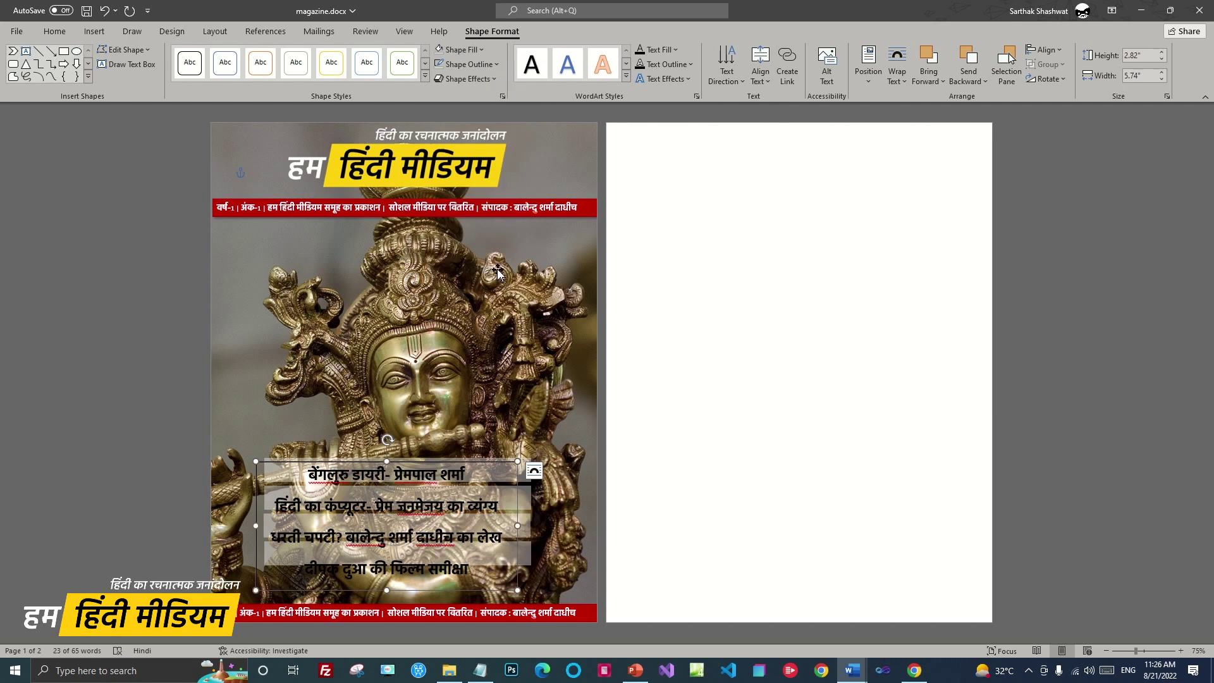
{"action": "left_click", "coordinate": [496, 64]}
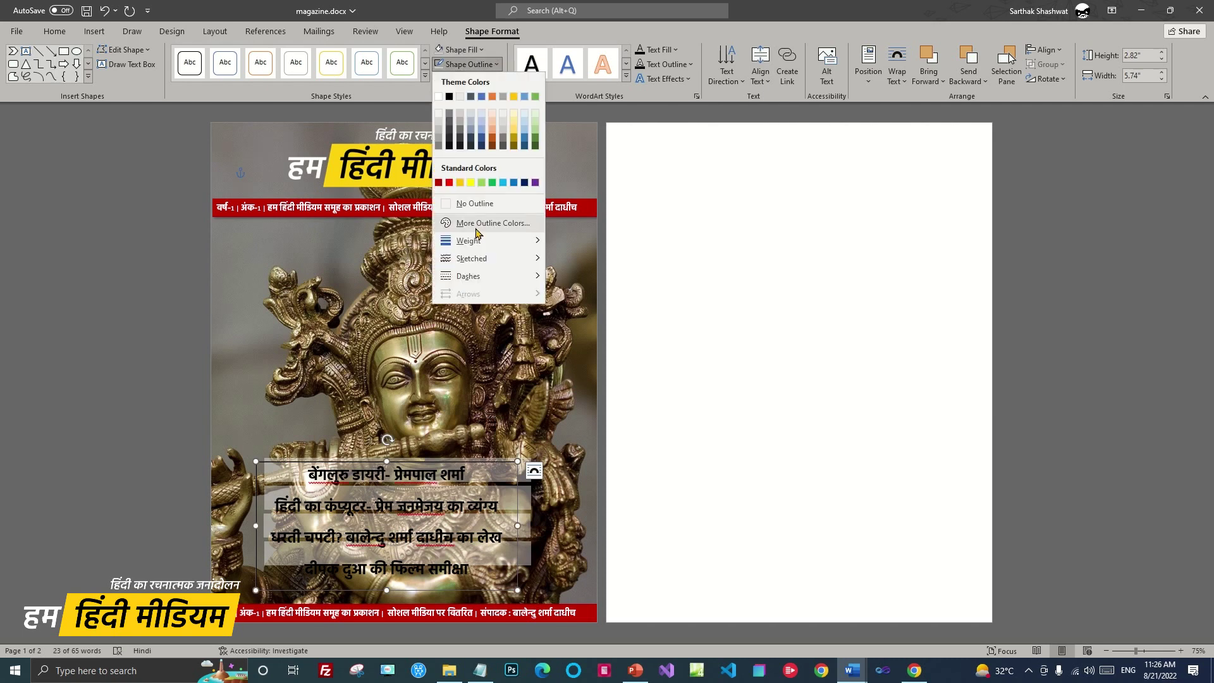
{"action": "left_click", "coordinate": [475, 204]}
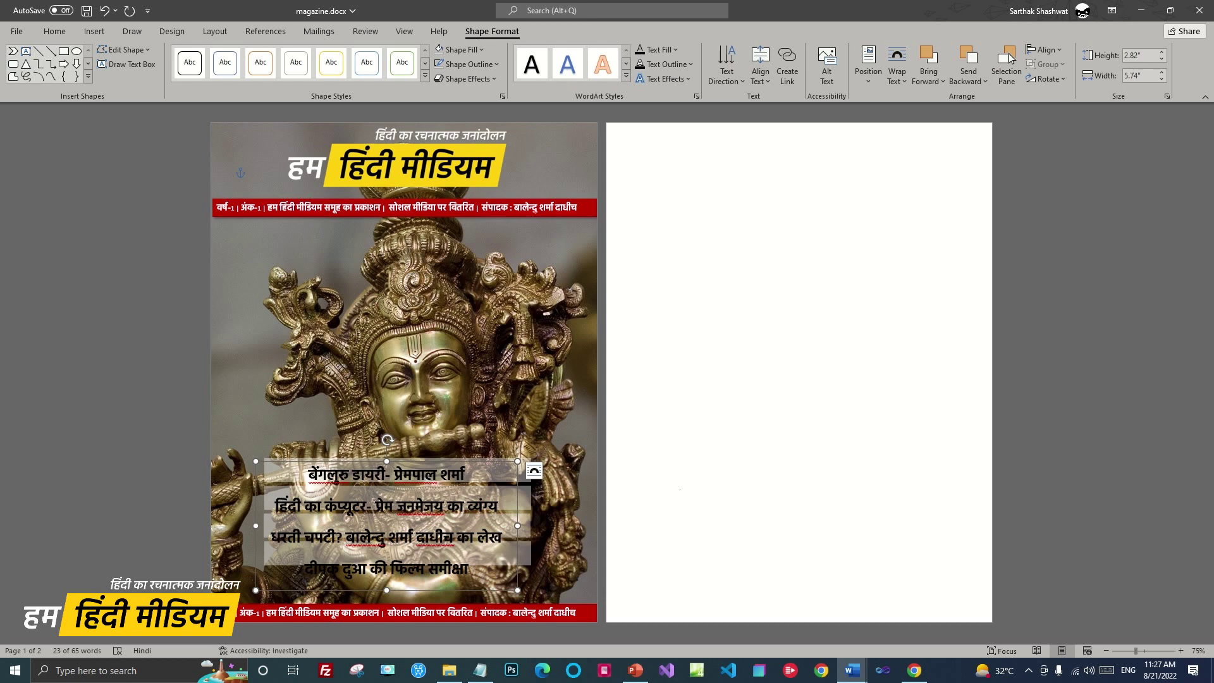
{"action": "left_click_drag", "start_coordinate": [504, 459], "coordinate": [506, 455]}
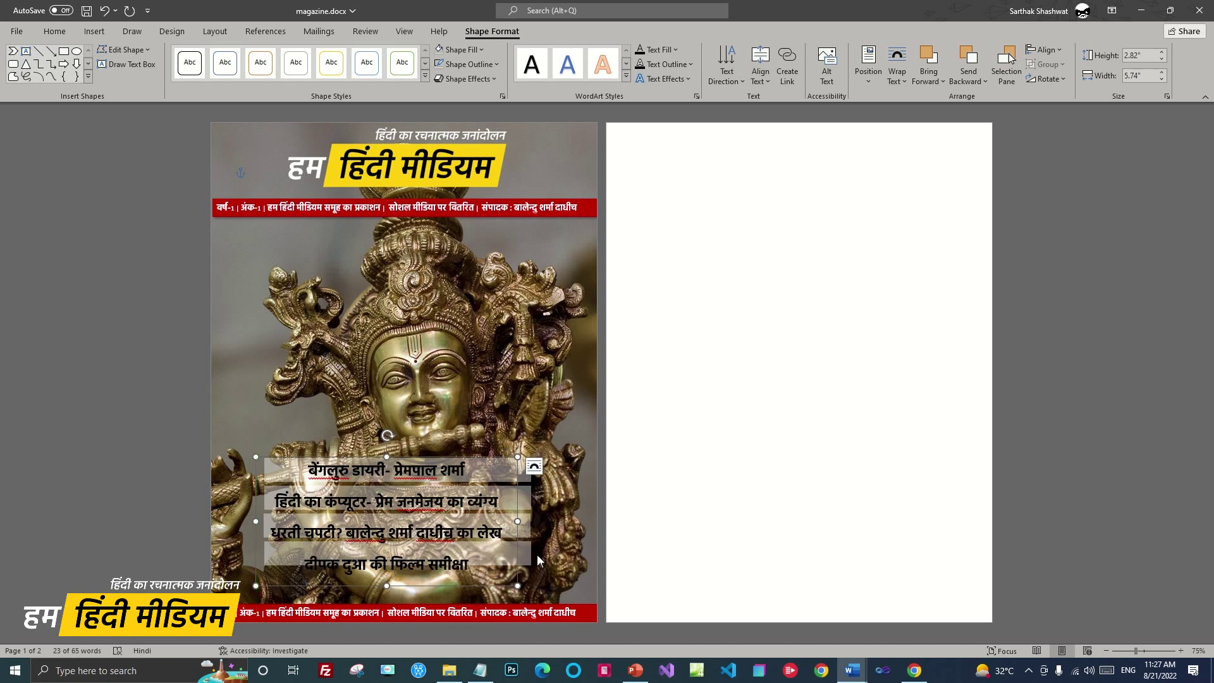
Nudge the bars behind the second, third and fourth headlines so each headline sits within its bar
{"action": "left_click", "coordinate": [562, 508]}
{"action": "left_click", "coordinate": [531, 498]}
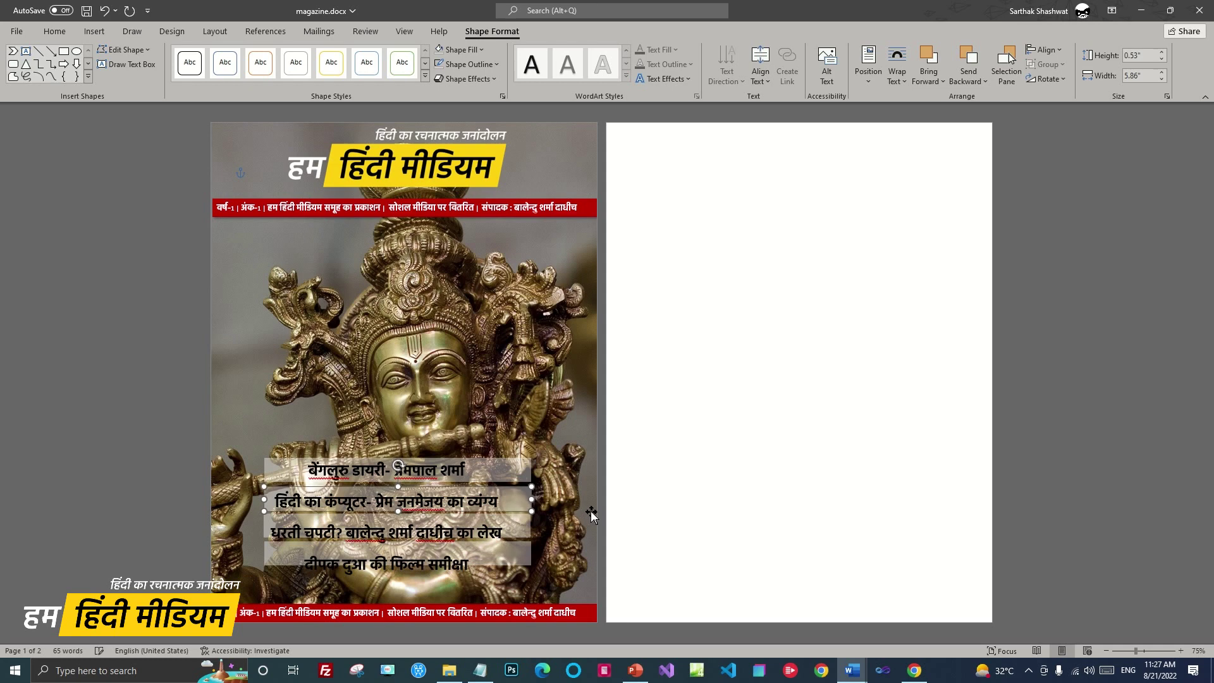
{"action": "key", "text": "Down"}
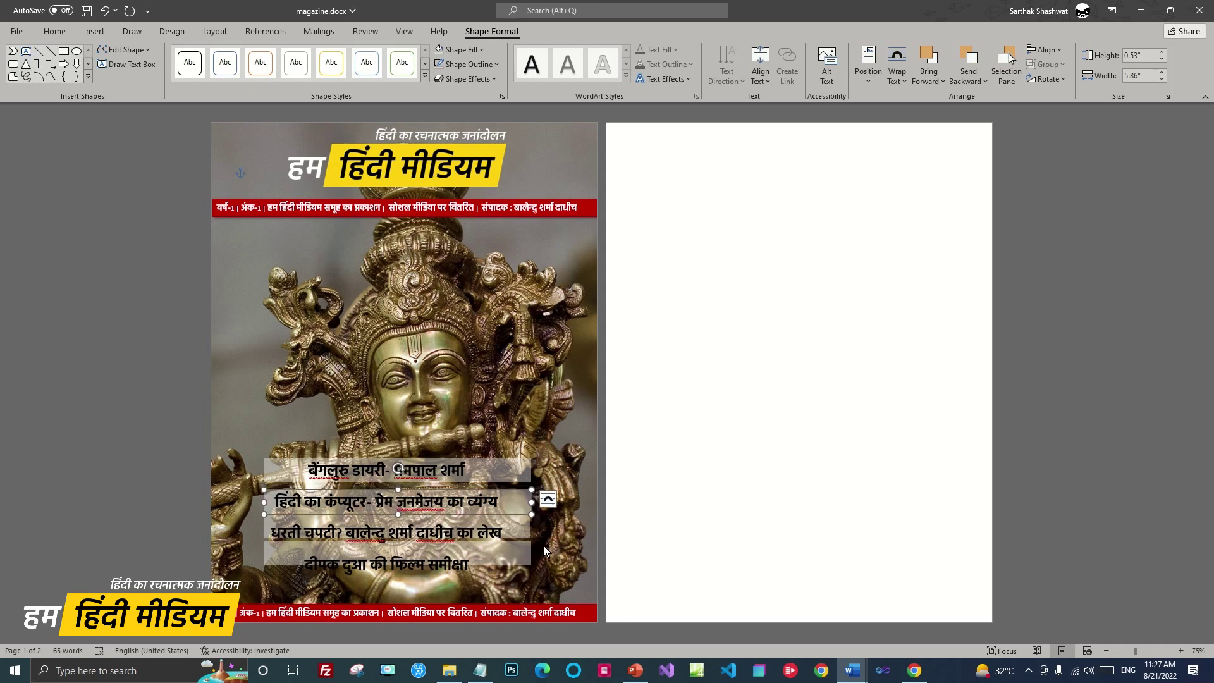
{"action": "key", "text": "Down"}
{"action": "key", "text": "Down"}
{"action": "key", "text": "Down"}
{"action": "key", "text": "Down"}
{"action": "key", "text": "Down"}
{"action": "key", "text": "Down"}
{"action": "key", "text": "Down"}
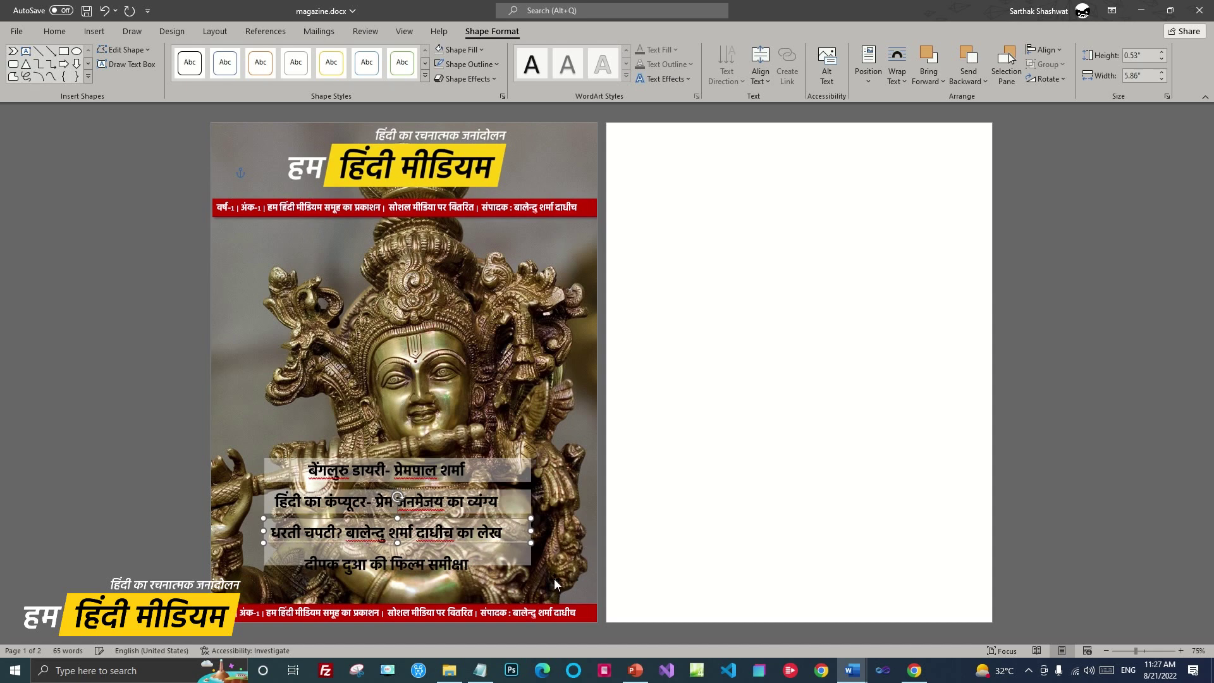
{"action": "key", "text": "Down"}
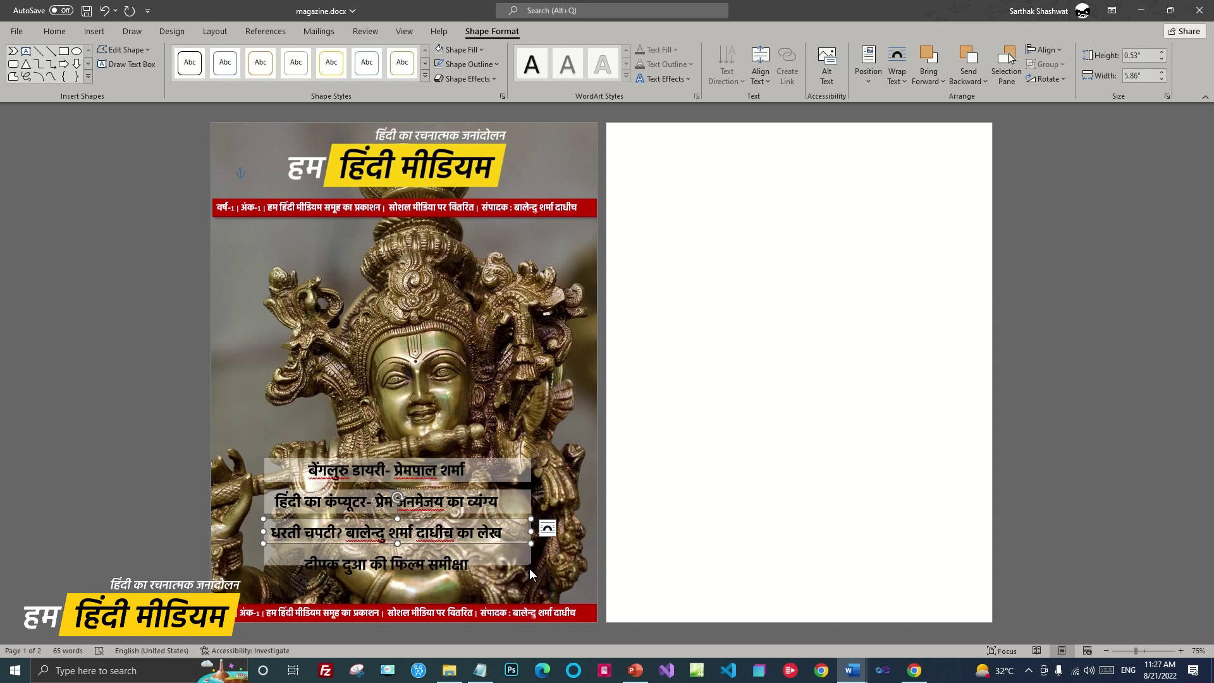
{"action": "key", "text": "Down"}
{"action": "key", "text": "Down"}
{"action": "key", "text": "Down"}
{"action": "key", "text": "Down"}
{"action": "key", "text": "Down"}
{"action": "key", "text": "Down"}
{"action": "key", "text": "Down"}
{"action": "key", "text": "Down"}
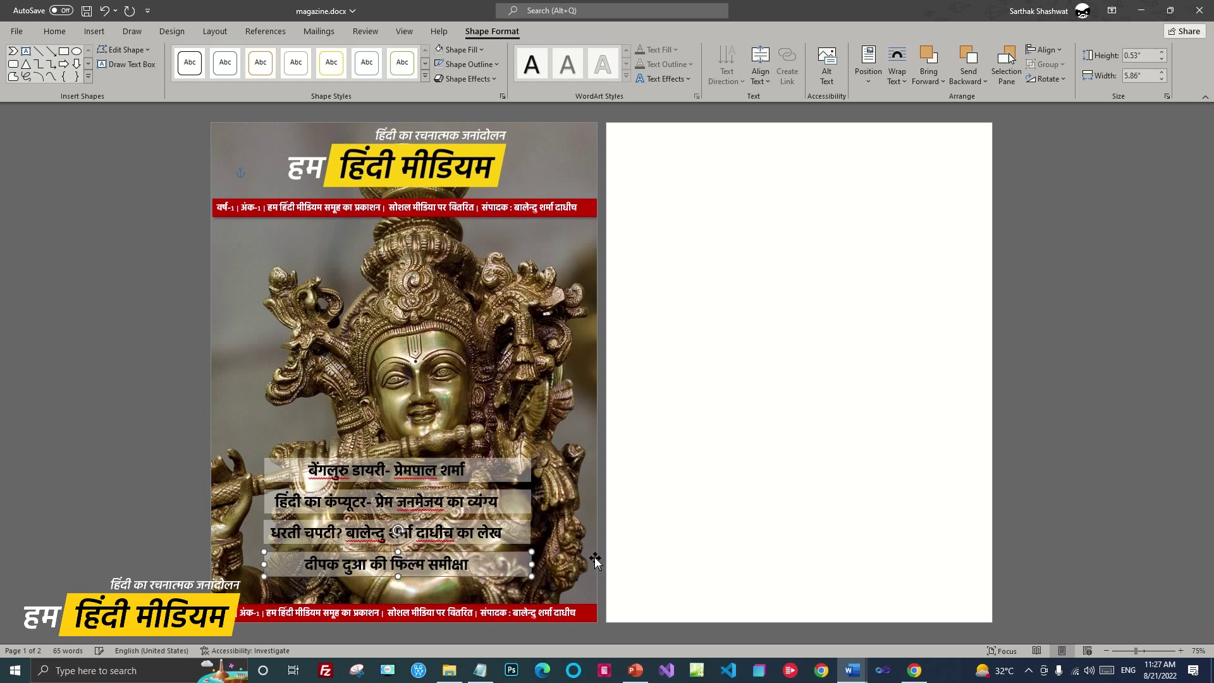
{"action": "key", "text": "Up"}
{"action": "key", "text": "Up"}
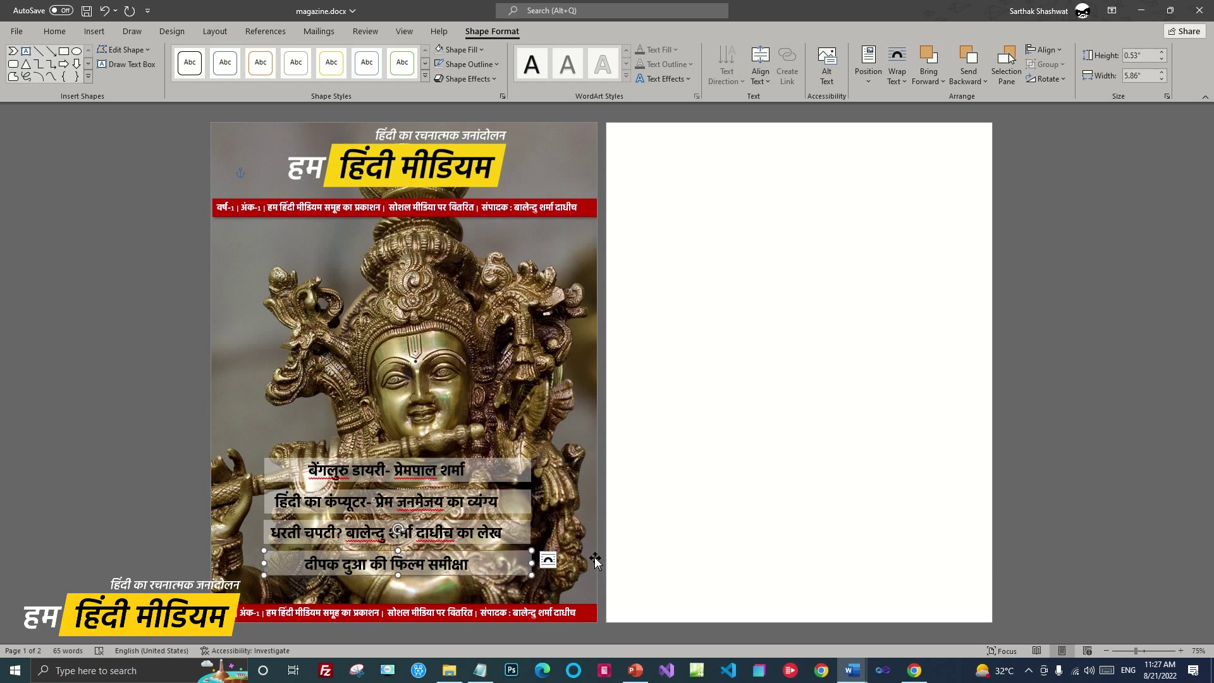
{"action": "key", "text": "Up"}
{"action": "key", "text": "Down"}
{"action": "left_click", "coordinate": [528, 538]}
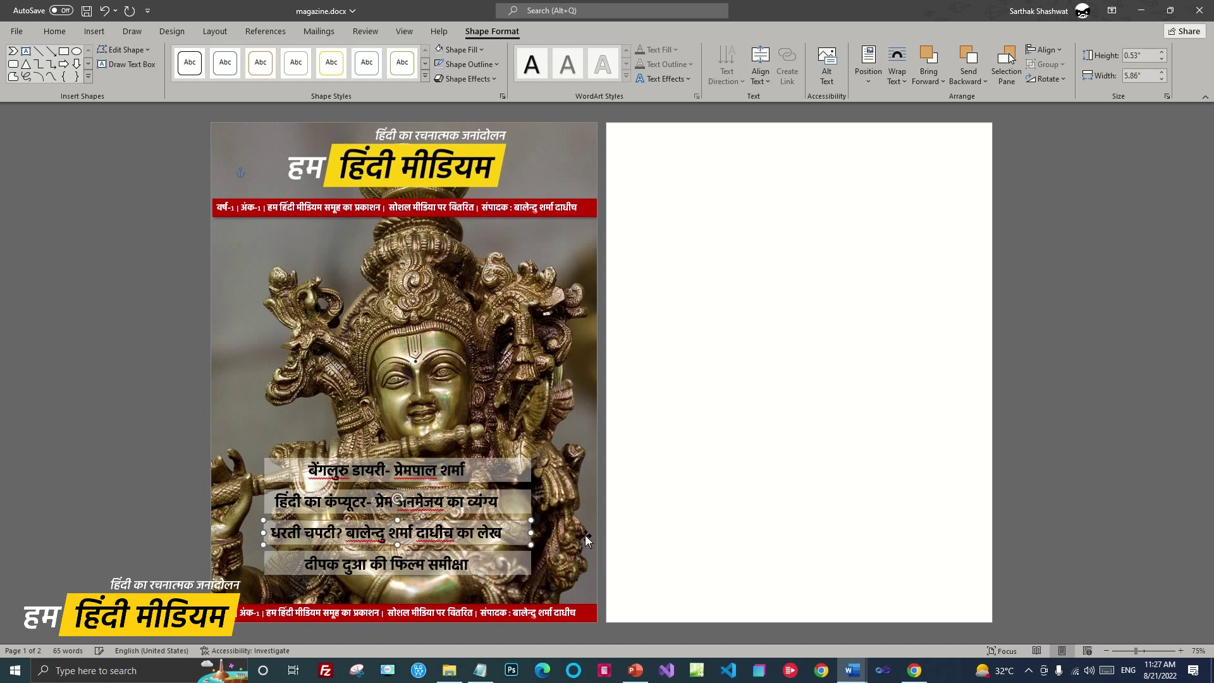
{"action": "left_click", "coordinate": [570, 483]}
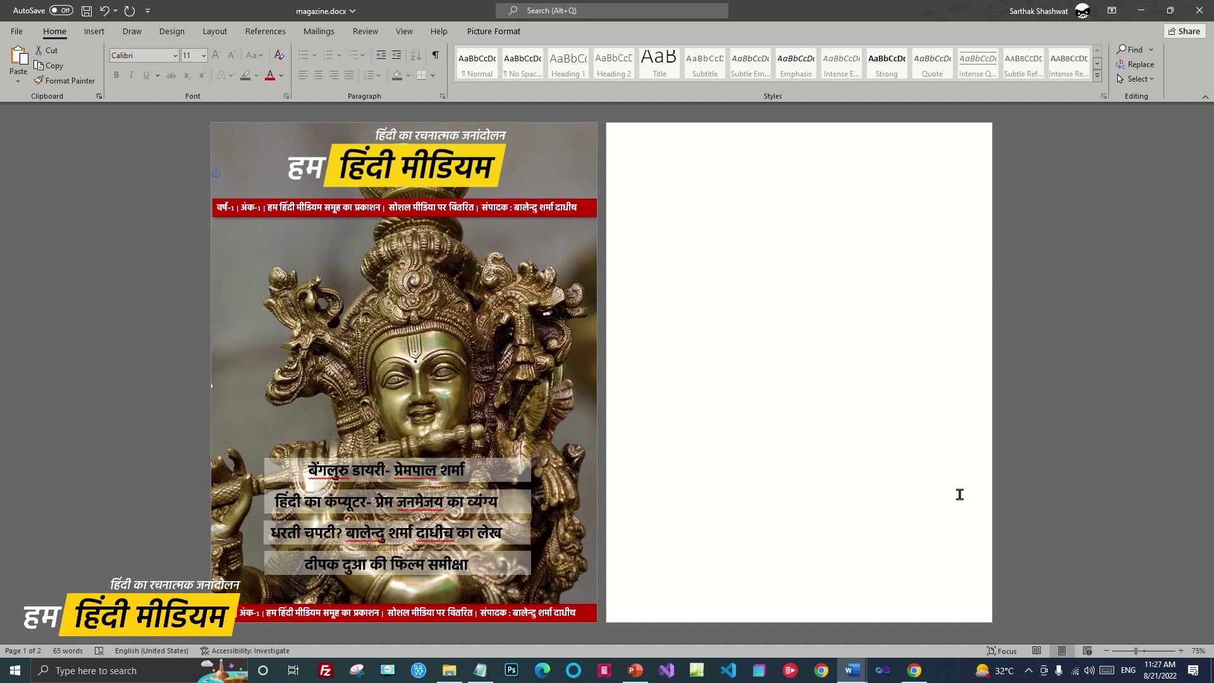
Narrow all four headline bars together to 5.42" wide
{"action": "left_click", "coordinate": [529, 506]}
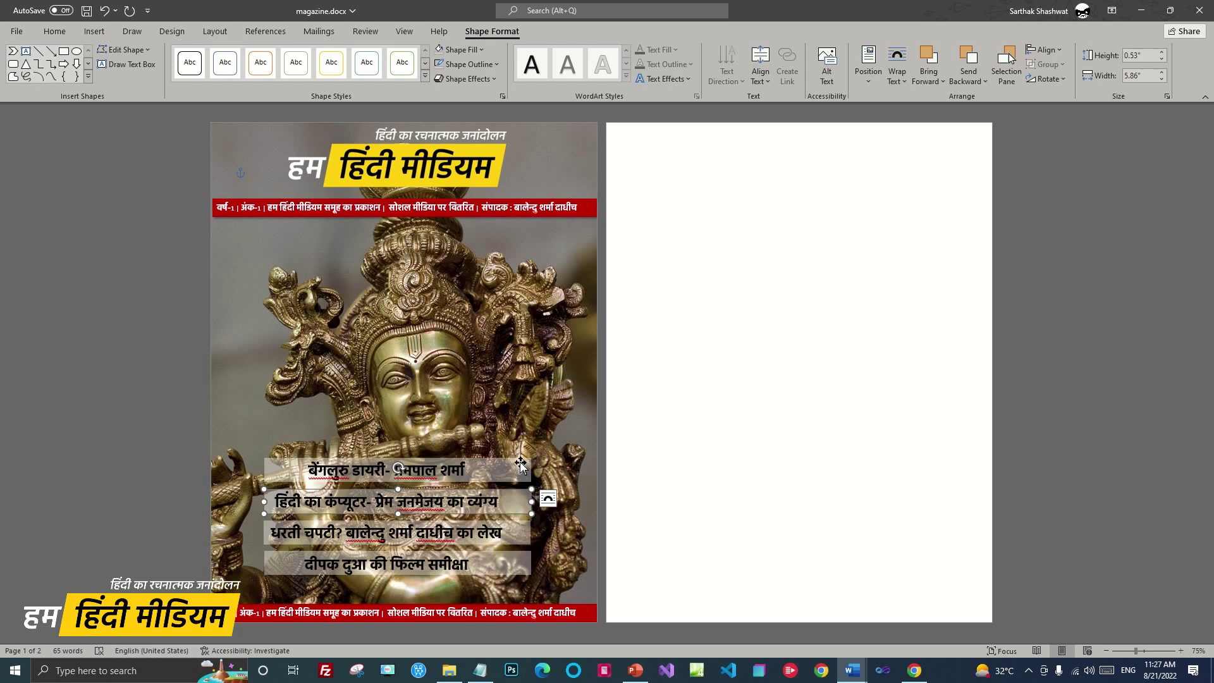
{"action": "left_click", "coordinate": [521, 464], "text": "shift"}
{"action": "left_click", "coordinate": [528, 536], "text": "shift"}
{"action": "left_click", "coordinate": [528, 564], "text": "shift"}
{"action": "left_click_drag", "start_coordinate": [531, 534], "coordinate": [510, 533]}
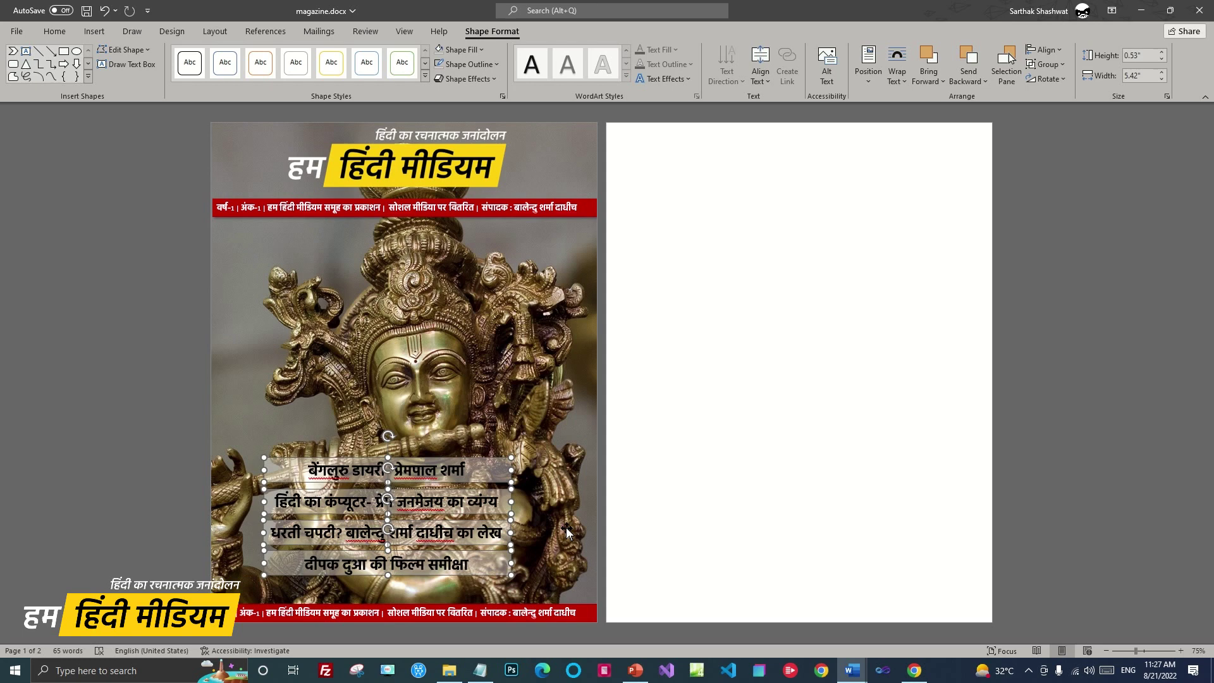
Shift the headline group right and down, centring it above the bottom red strip
{"action": "left_click", "coordinate": [433, 466], "text": "shift"}
{"action": "key", "text": "Right"}
{"action": "key", "text": "Right"}
{"action": "key", "text": "Right"}
{"action": "key", "text": "Right"}
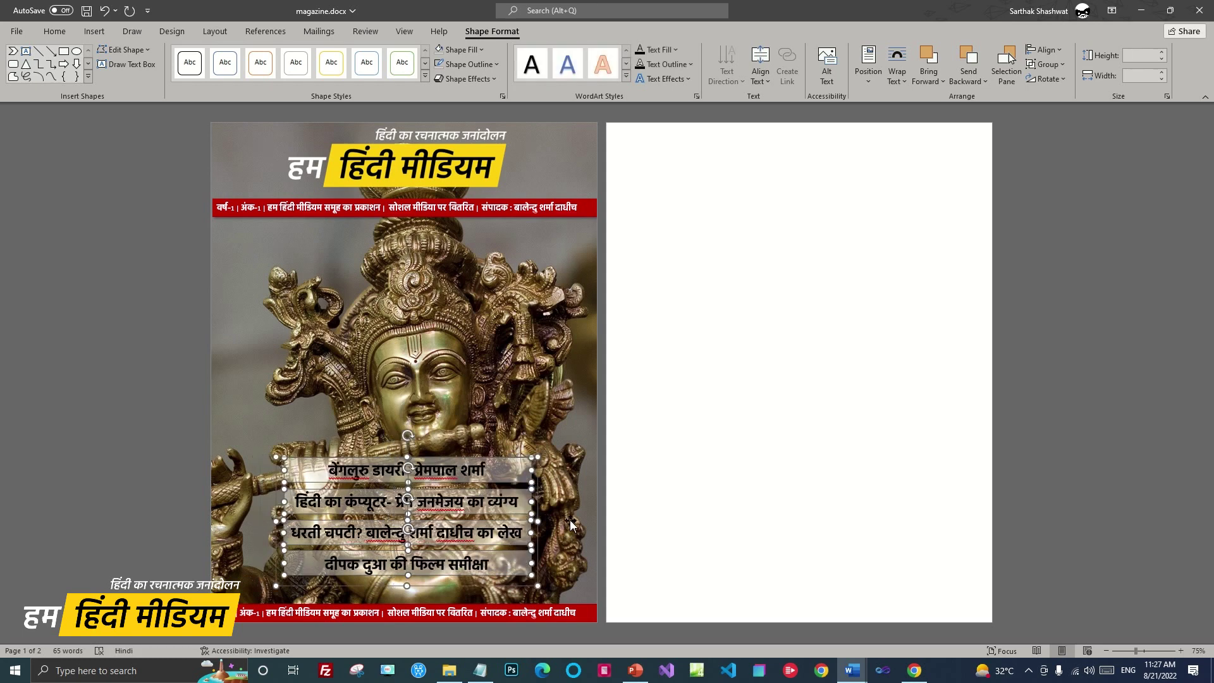
{"action": "key", "text": "Down"}
{"action": "key", "text": "Down"}
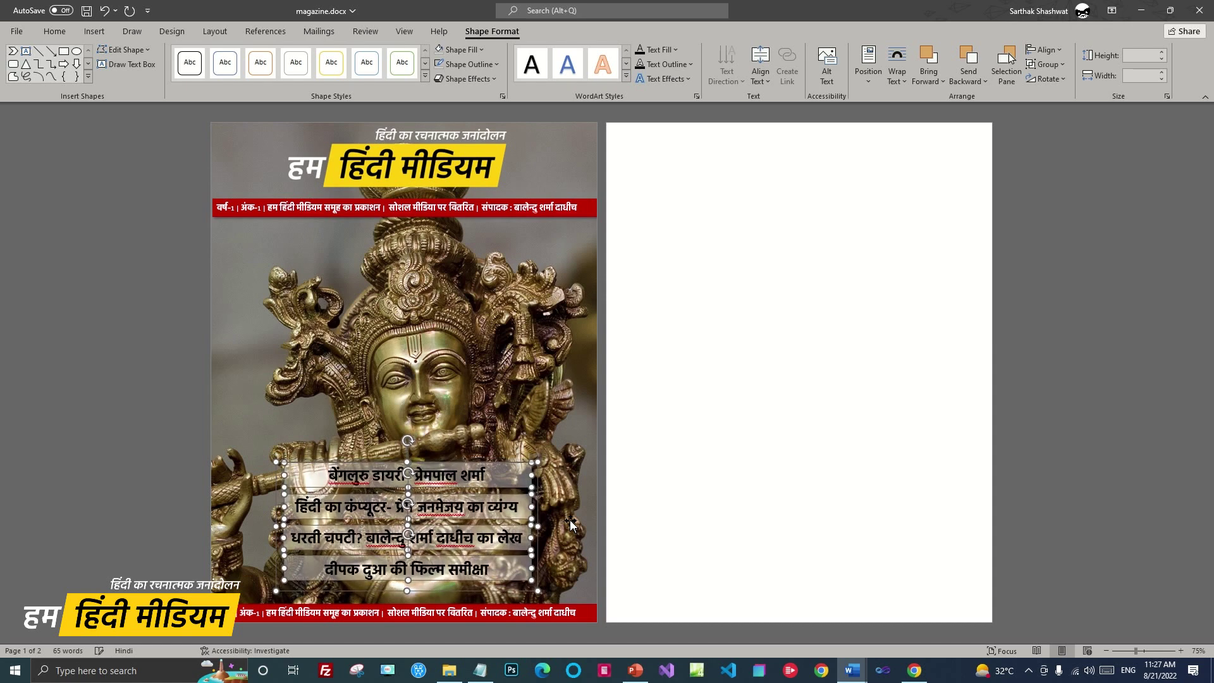
{"action": "key", "text": "Down"}
{"action": "key", "text": "Down"}
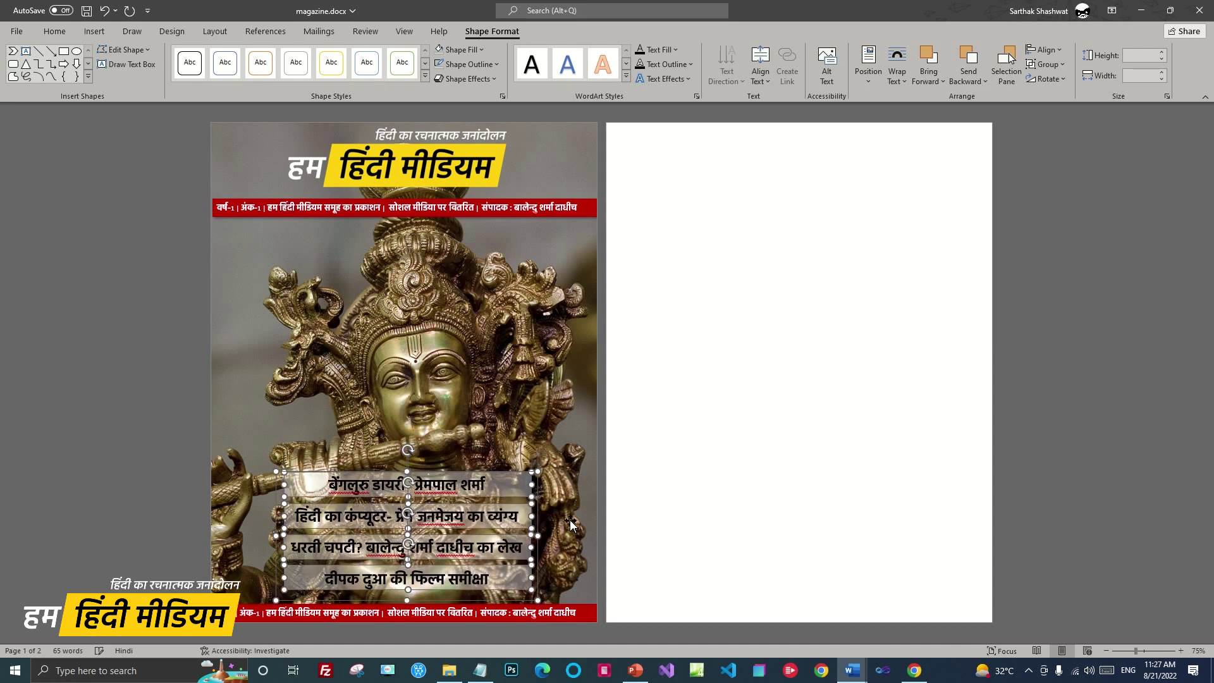
{"action": "key", "text": "Down"}
{"action": "key", "text": "Down"}
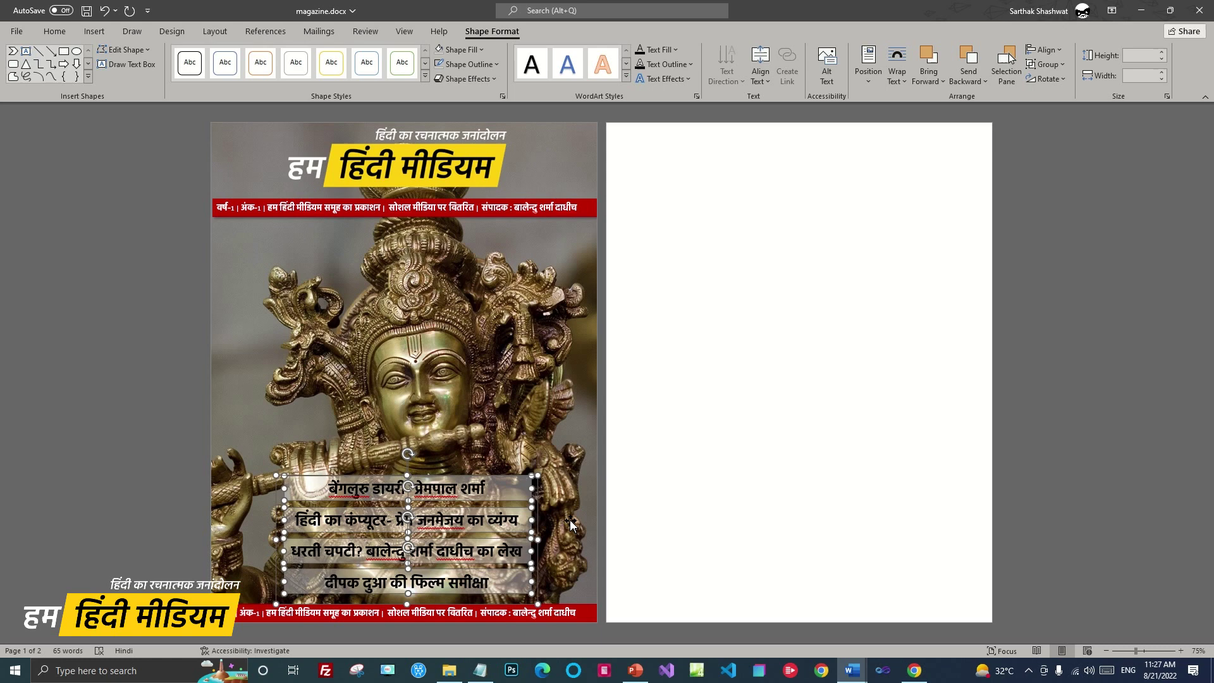
{"action": "left_click", "coordinate": [674, 467]}
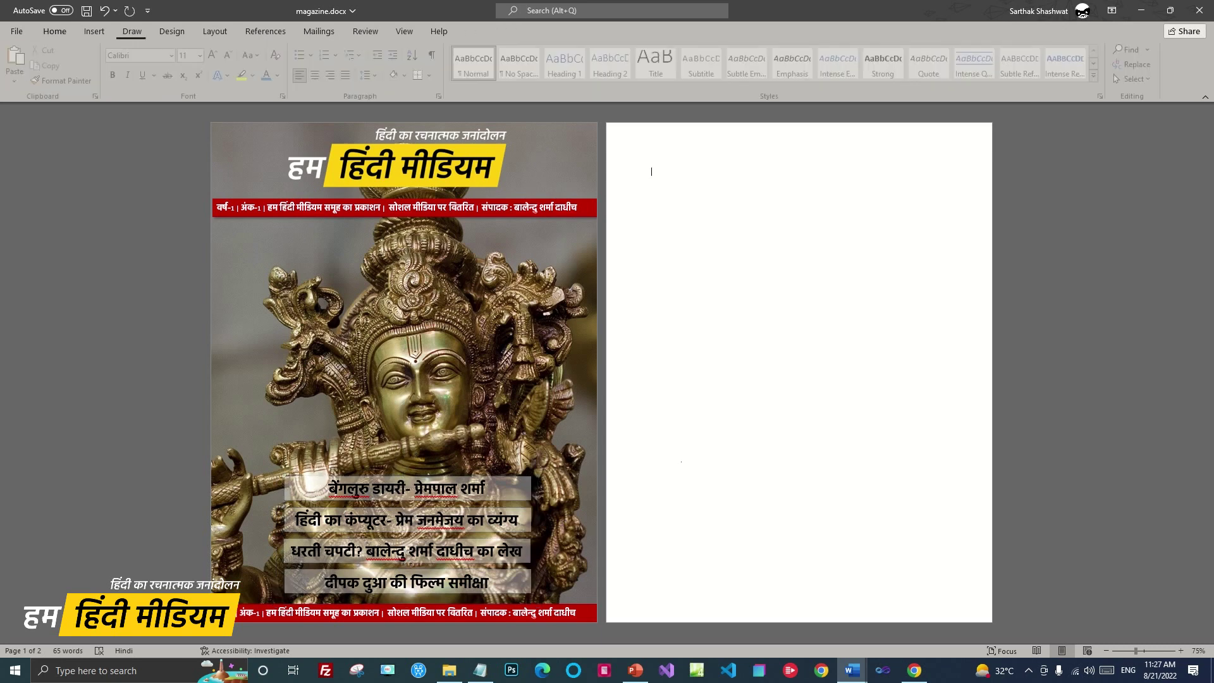
{"action": "left_click", "coordinate": [289, 610]}
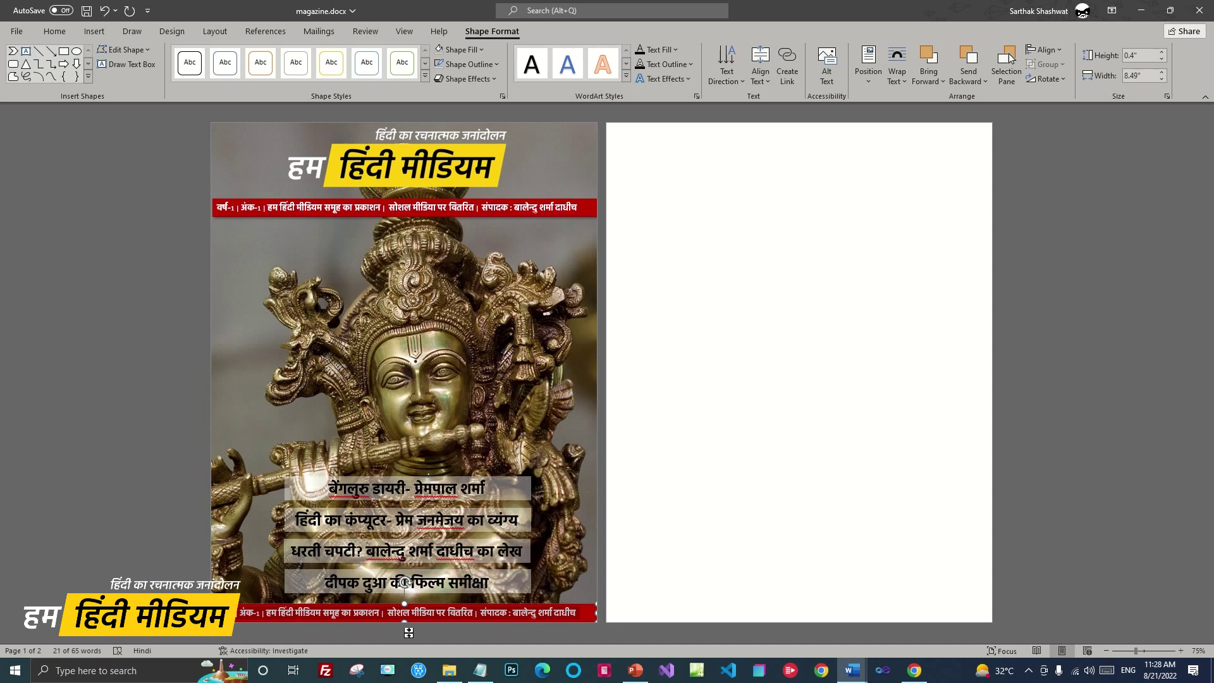
Delete the red strip's text and type a comma-separated list of poets' names in Hindi
{"action": "key", "text": "Delete"}
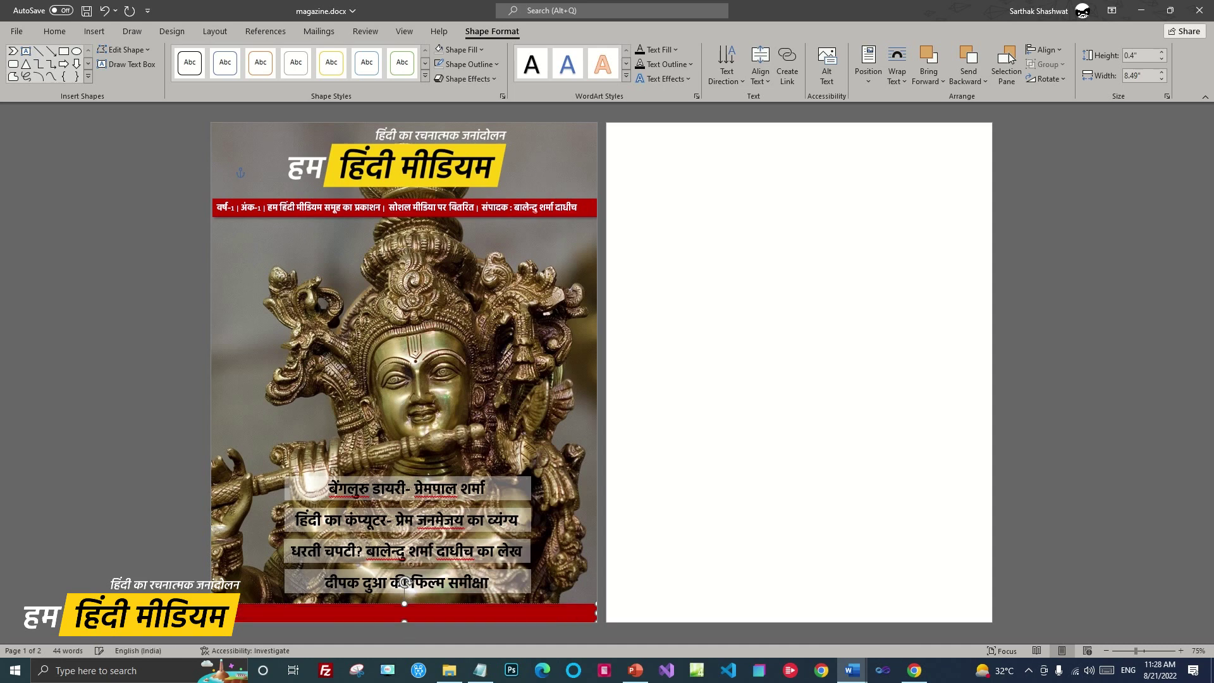
{"action": "key", "text": "alt+shift"}
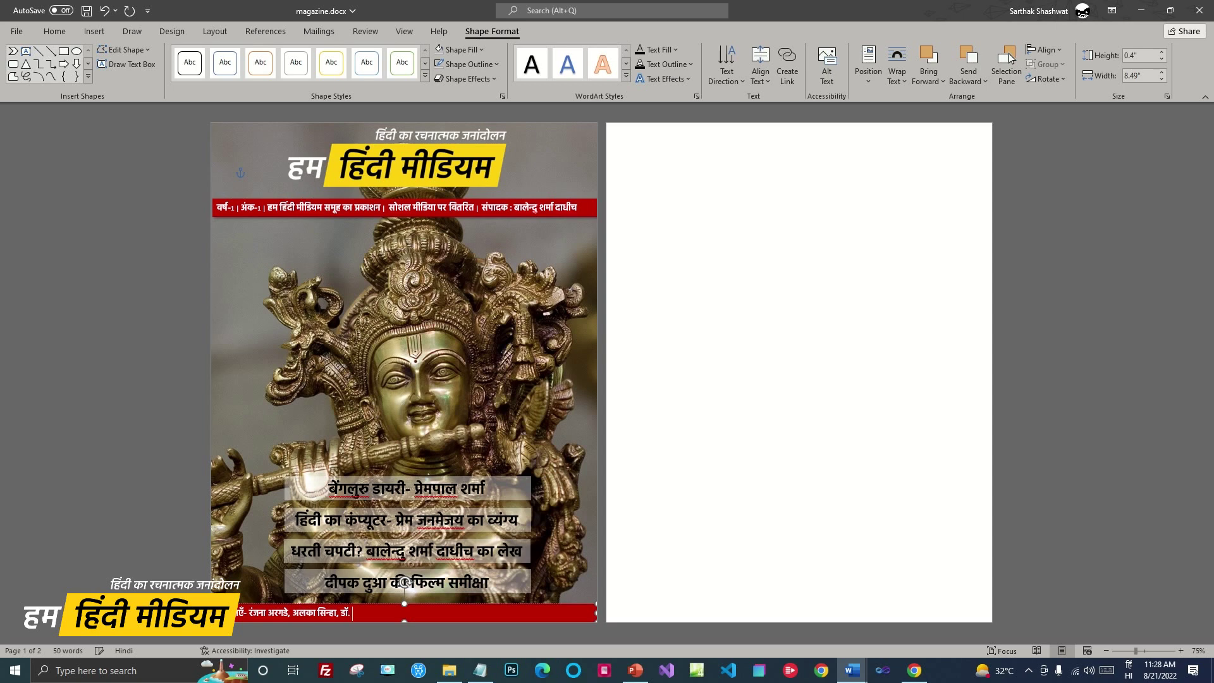
{"action": "key", "text": "BackSpace"}
{"action": "key", "text": "BackSpace"}
{"action": "key", "text": "BackSpace"}
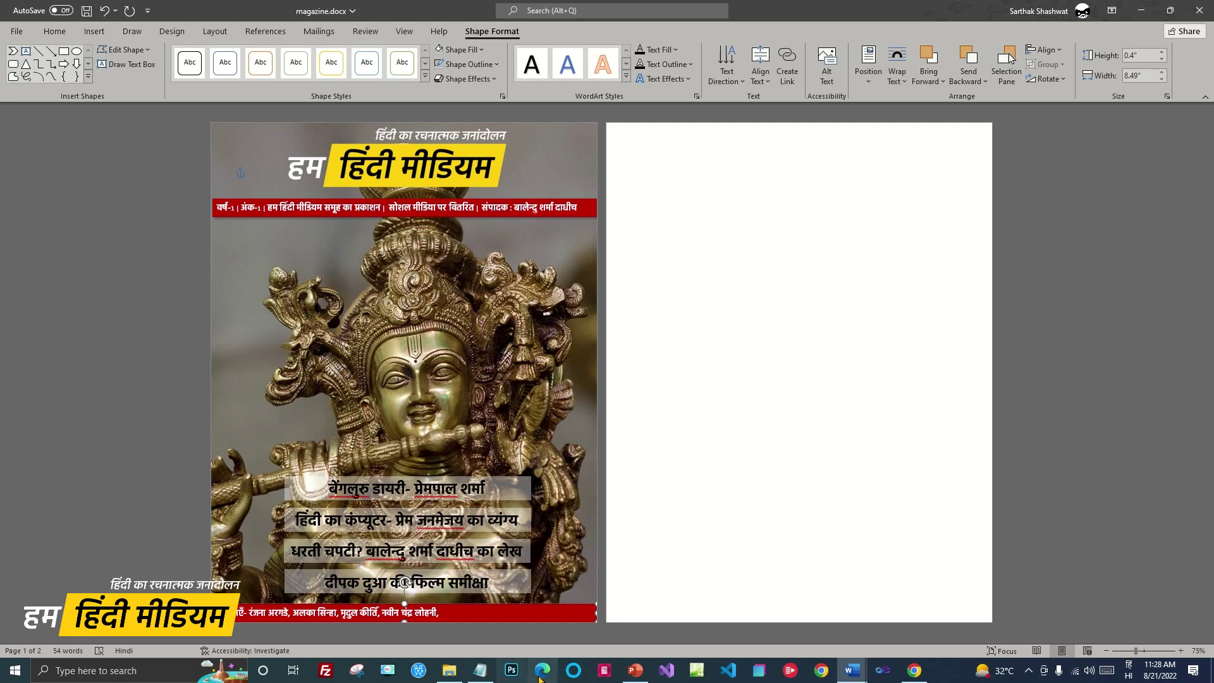
Look up writers in सारी सामग्री.docx and add two more poets' names to the red strip
{"action": "mouse_move", "coordinate": [852, 670]}
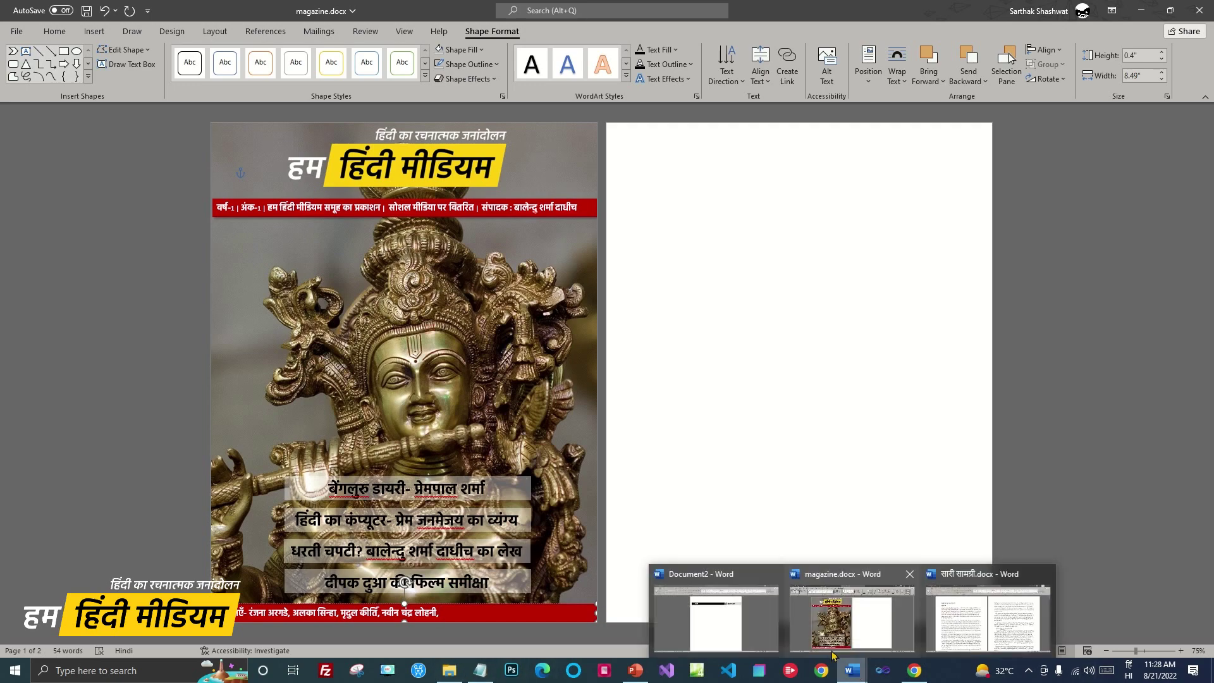
{"action": "left_click", "coordinate": [1000, 627]}
{"action": "left_click_drag", "start_coordinate": [1208, 113], "coordinate": [1205, 475]}
{"action": "scroll", "coordinate": [875, 537], "scroll_direction": "down", "scroll_amount": 8}
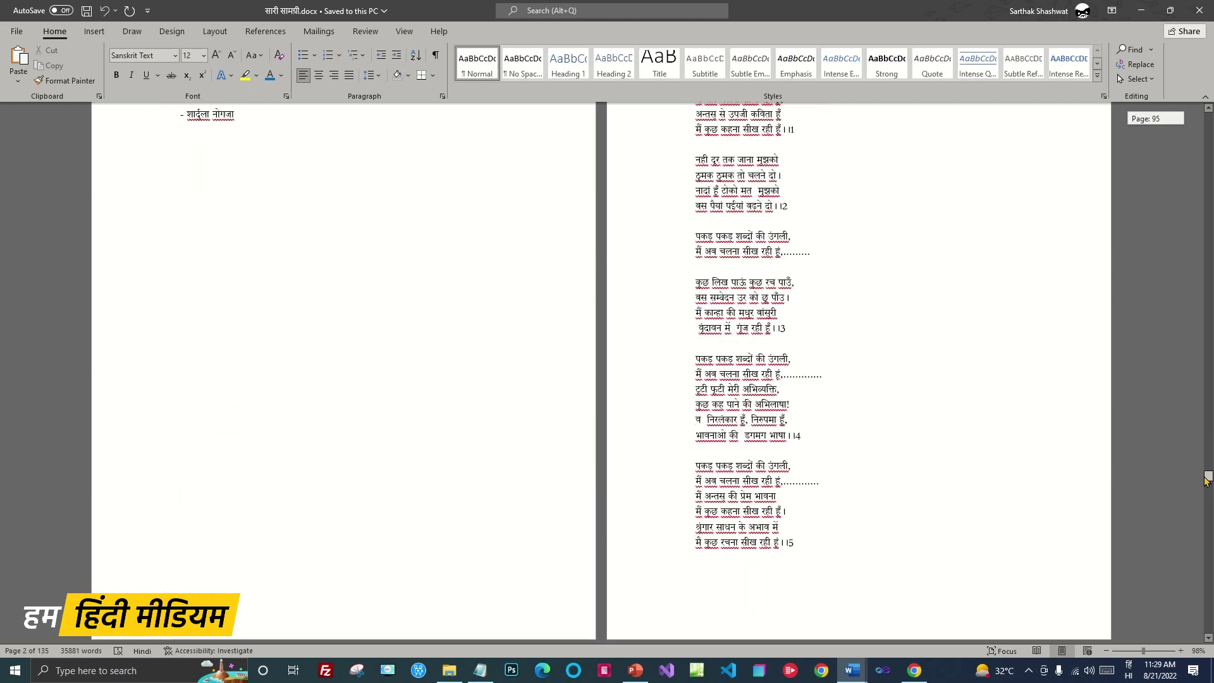
{"action": "mouse_move", "coordinate": [853, 671]}
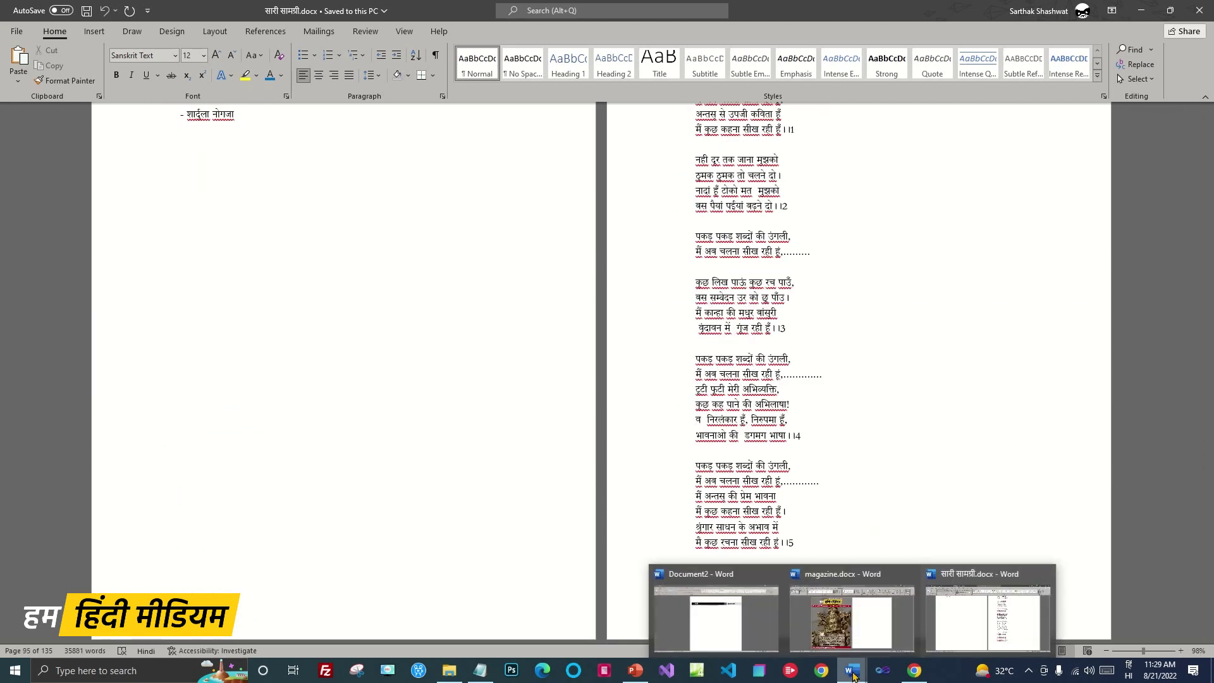
{"action": "left_click", "coordinate": [833, 631]}
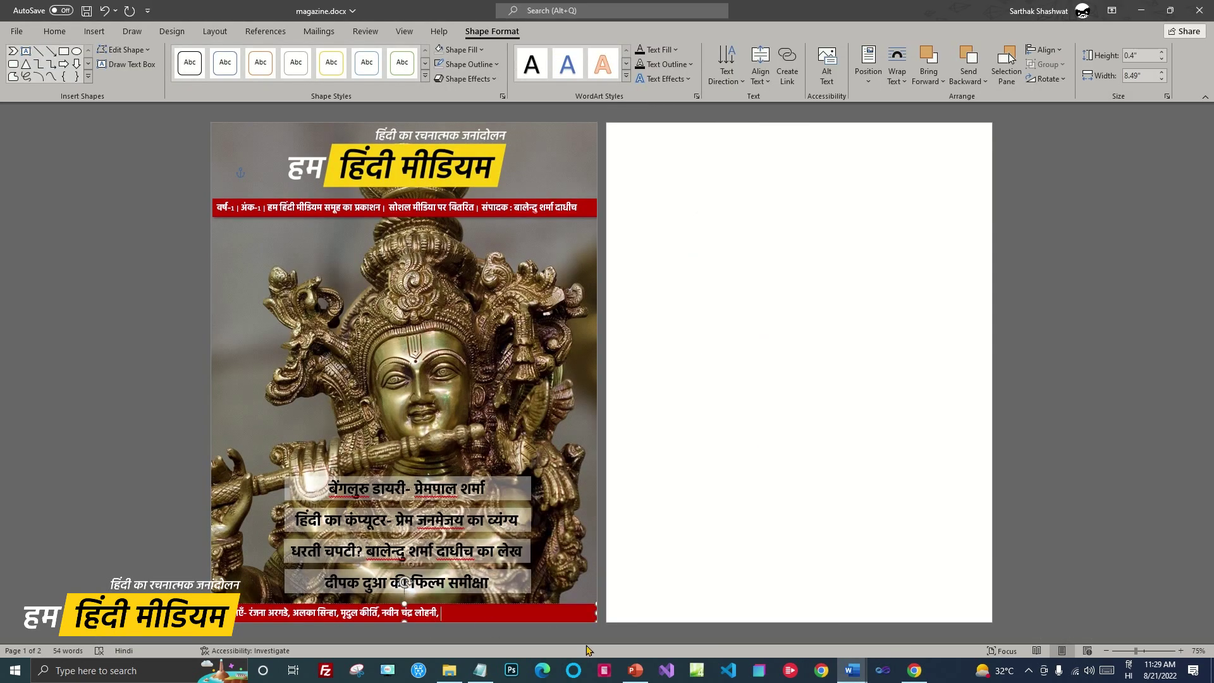
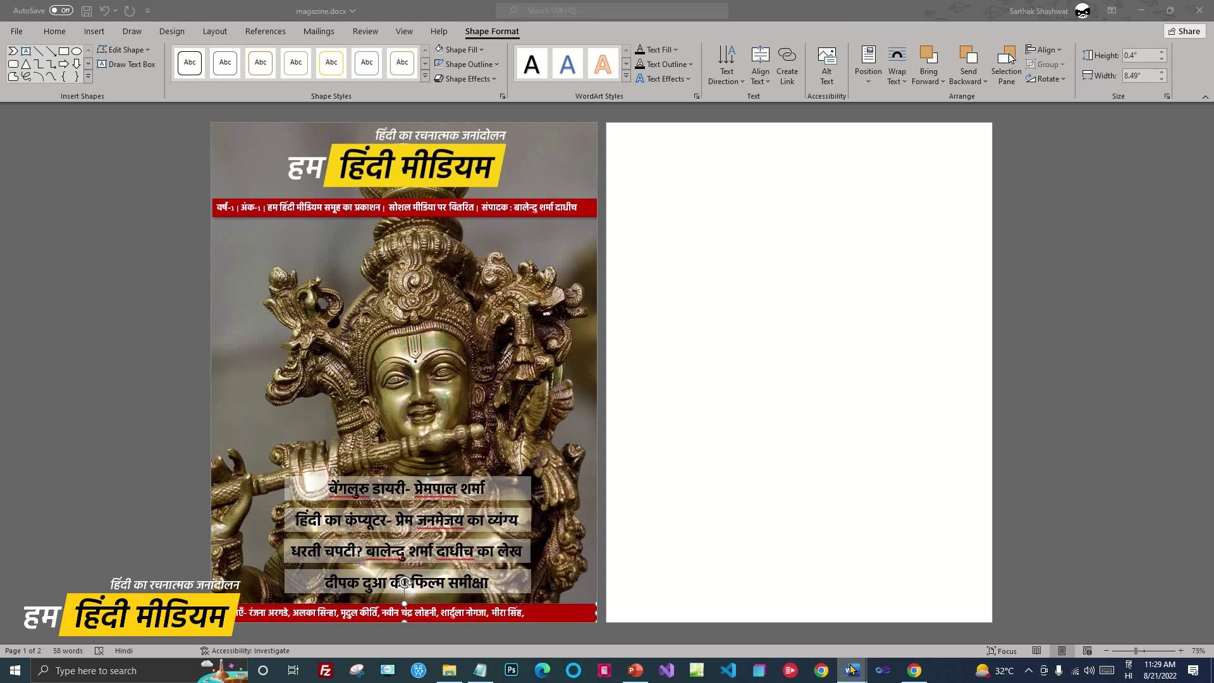
Check the material document again and append another poet's name to the list
{"action": "mouse_move", "coordinate": [851, 668]}
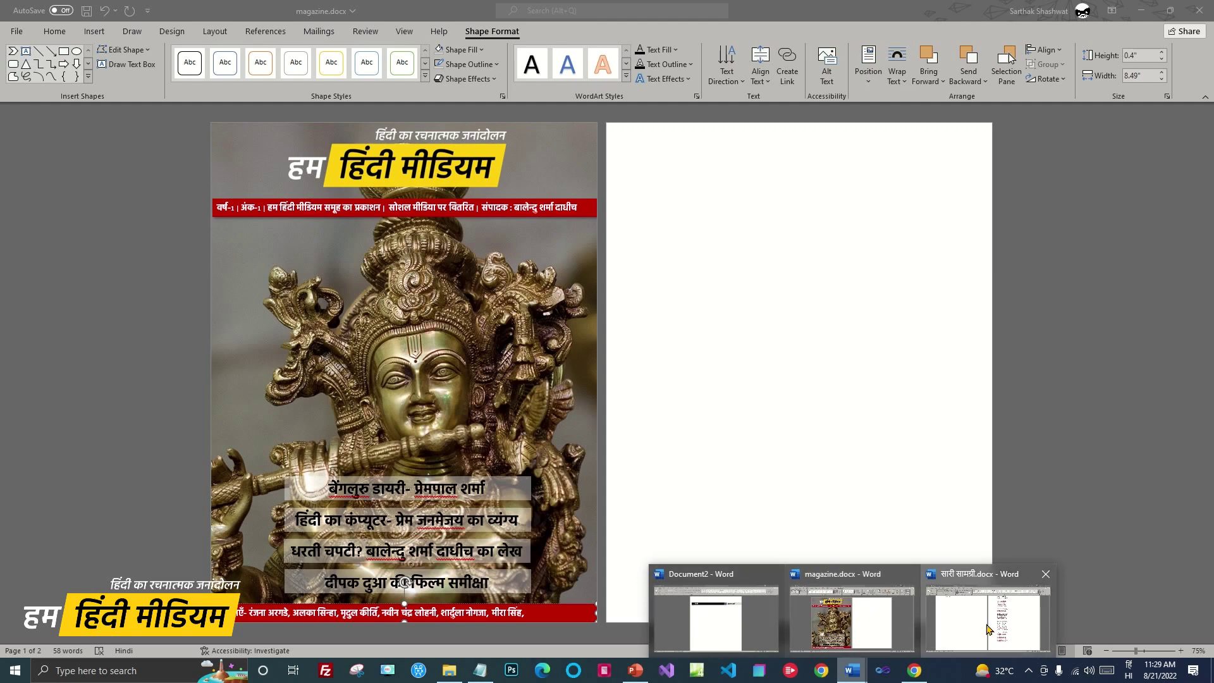
{"action": "left_click", "coordinate": [988, 622]}
{"action": "scroll", "coordinate": [971, 552], "scroll_direction": "down", "scroll_amount": 15}
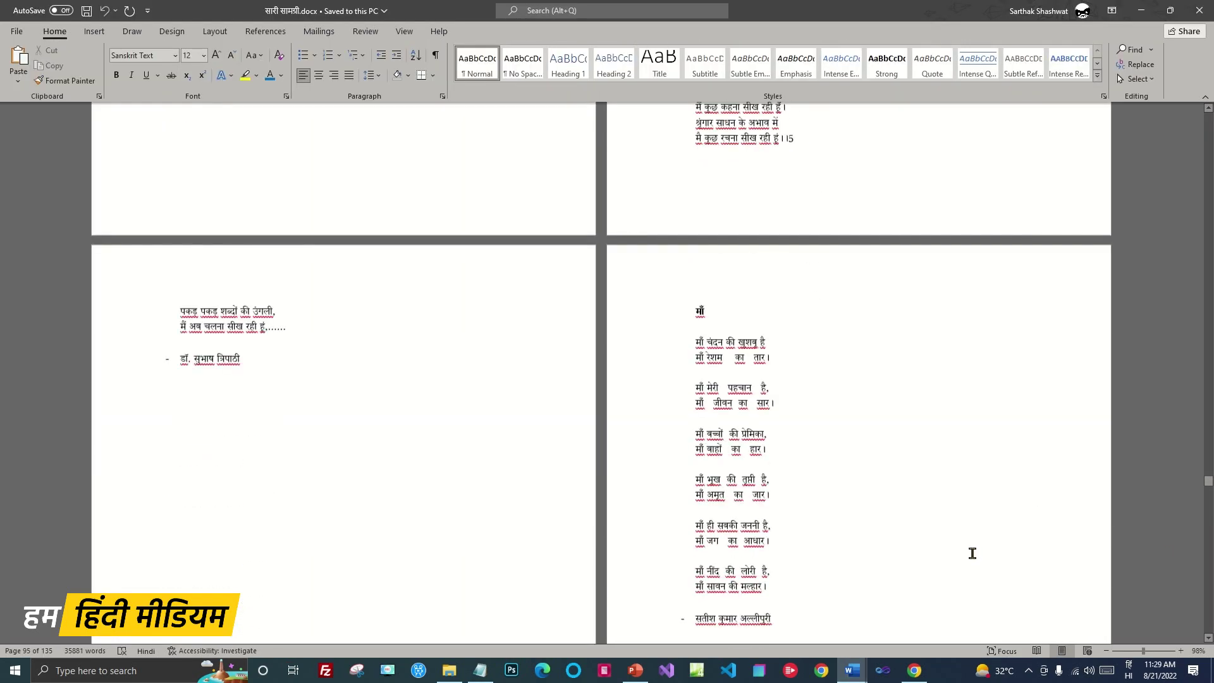
{"action": "scroll", "coordinate": [971, 552], "scroll_direction": "down", "scroll_amount": 15}
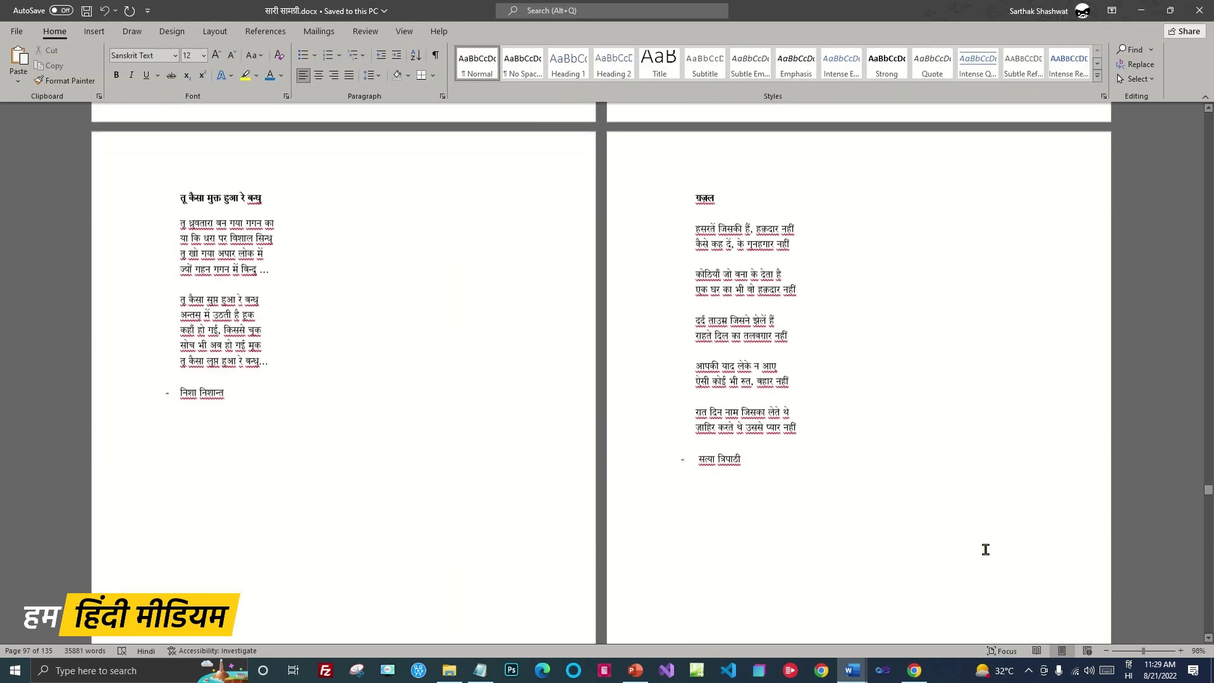
{"action": "scroll", "coordinate": [985, 550], "scroll_direction": "down", "scroll_amount": 8}
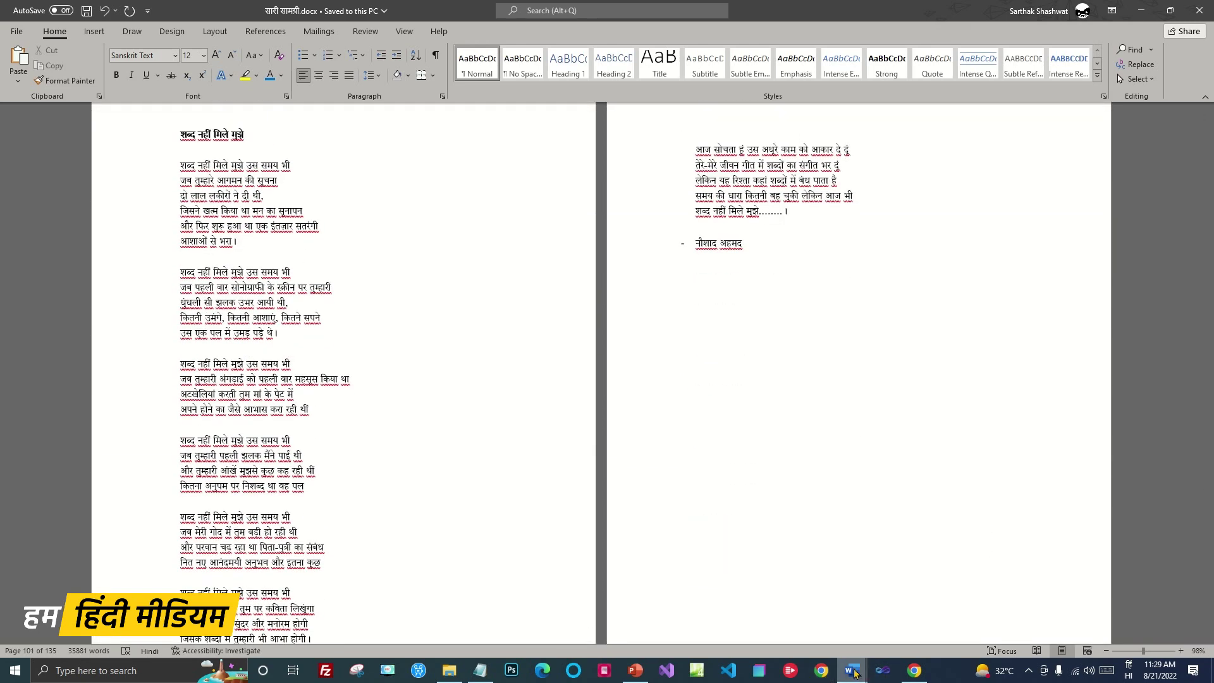
{"action": "mouse_move", "coordinate": [852, 671]}
{"action": "left_click", "coordinate": [705, 624]}
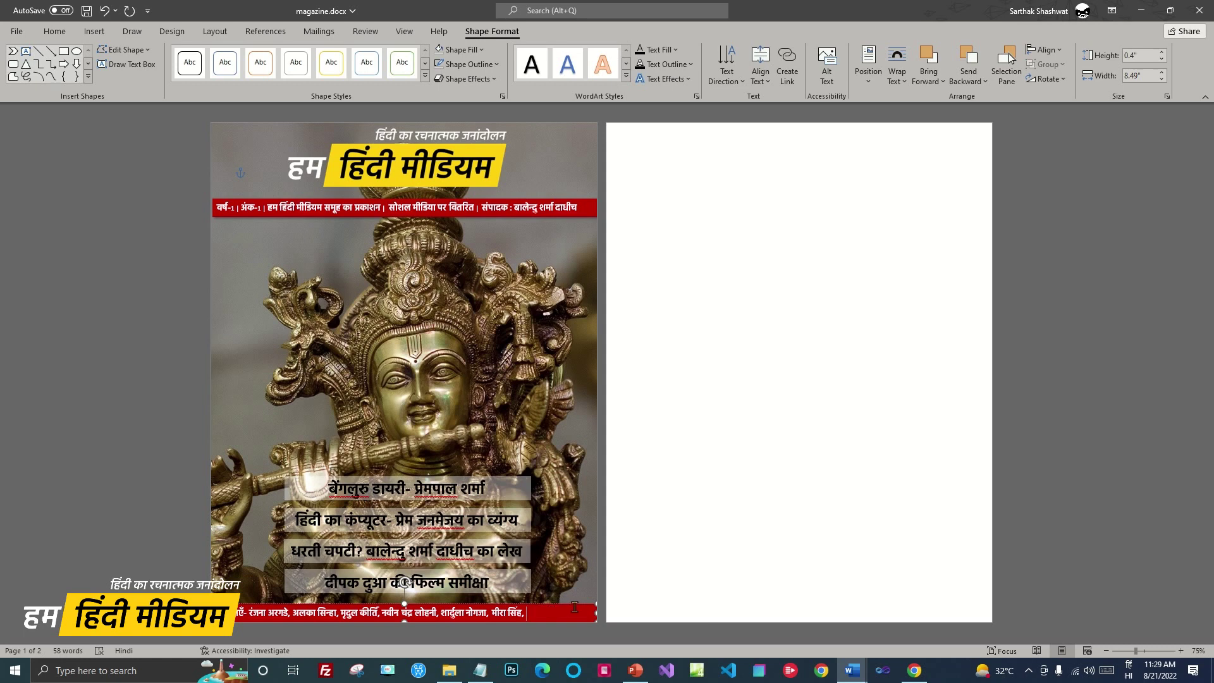
Centre the poets list in the bottom red strip
{"action": "left_click", "coordinate": [54, 31]}
{"action": "left_click", "coordinate": [319, 75]}
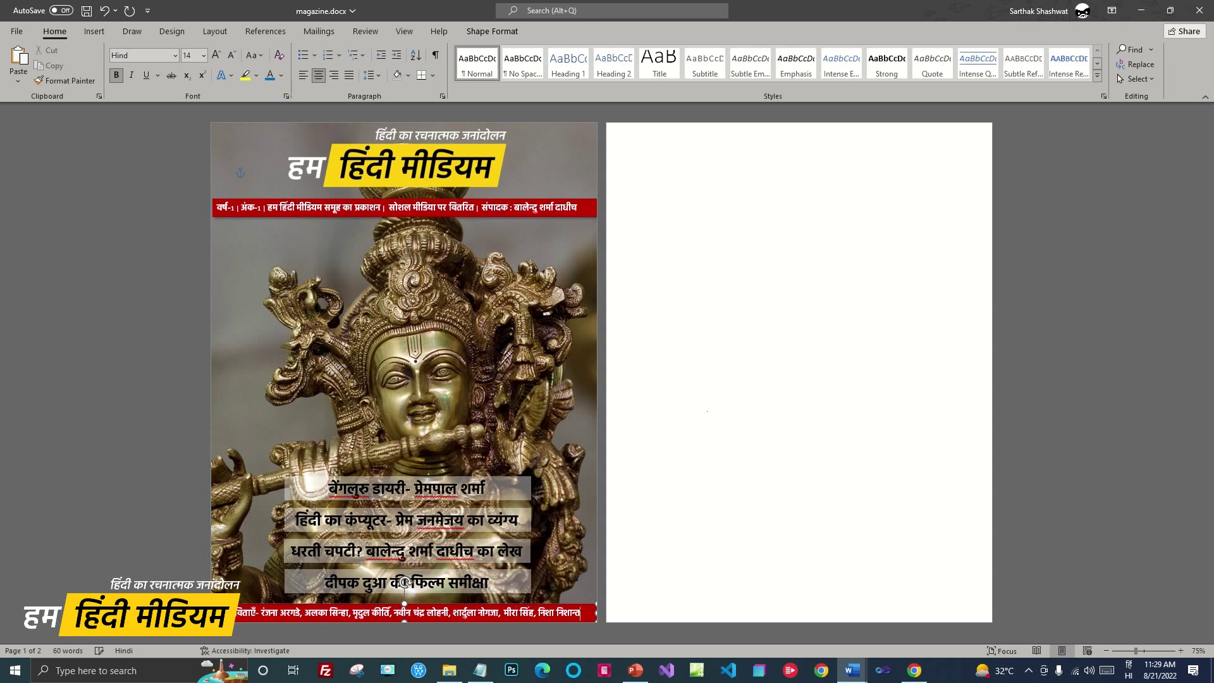
{"action": "left_click", "coordinate": [842, 396]}
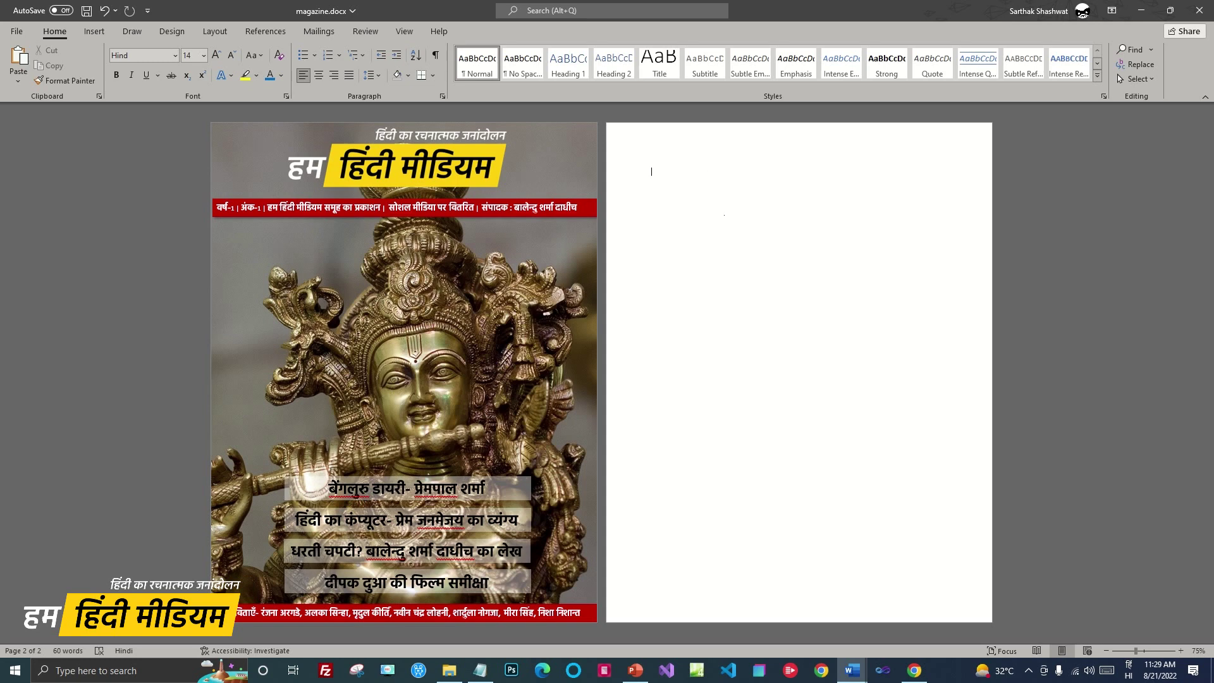
Export the cover as magazine_first_page.pdf via Save As with PDF format
{"action": "left_click", "coordinate": [17, 31]}
{"action": "left_click", "coordinate": [41, 201]}
{"action": "left_click", "coordinate": [272, 253]}
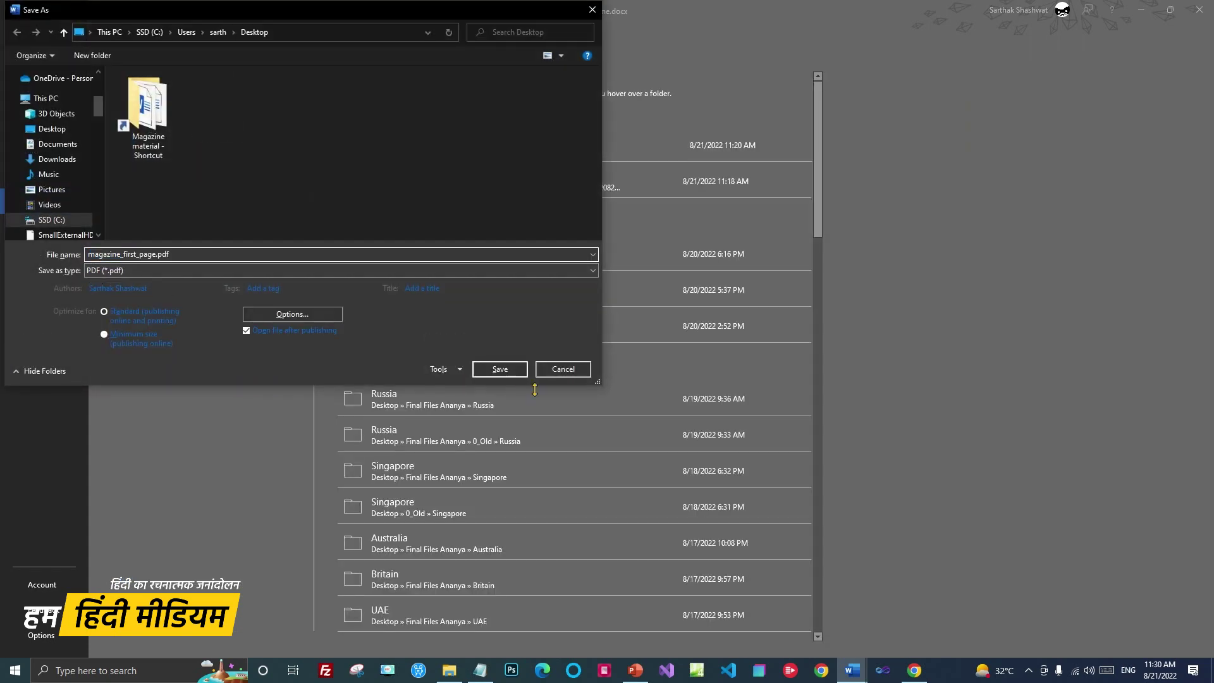
{"action": "left_click", "coordinate": [499, 368]}
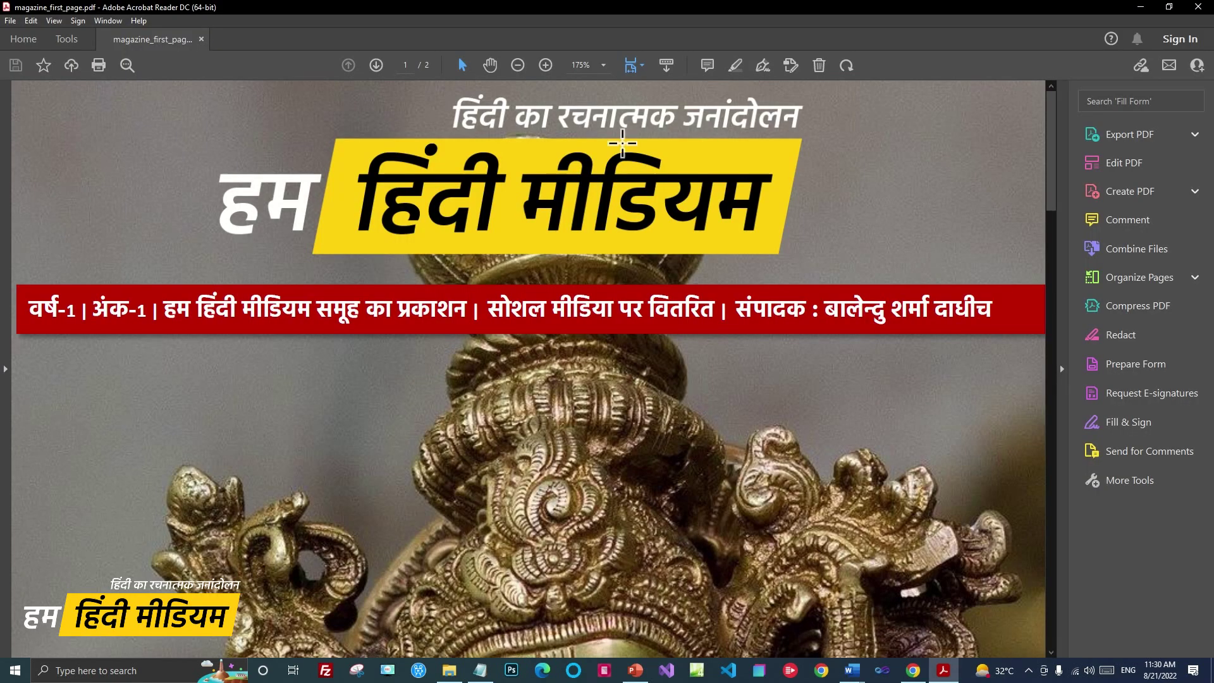
View magazine_first_page.pdf at 75% zoom to review the whole cover, then close Acrobat Reader
{"action": "left_click", "coordinate": [603, 65]}
{"action": "left_click", "coordinate": [652, 147]}
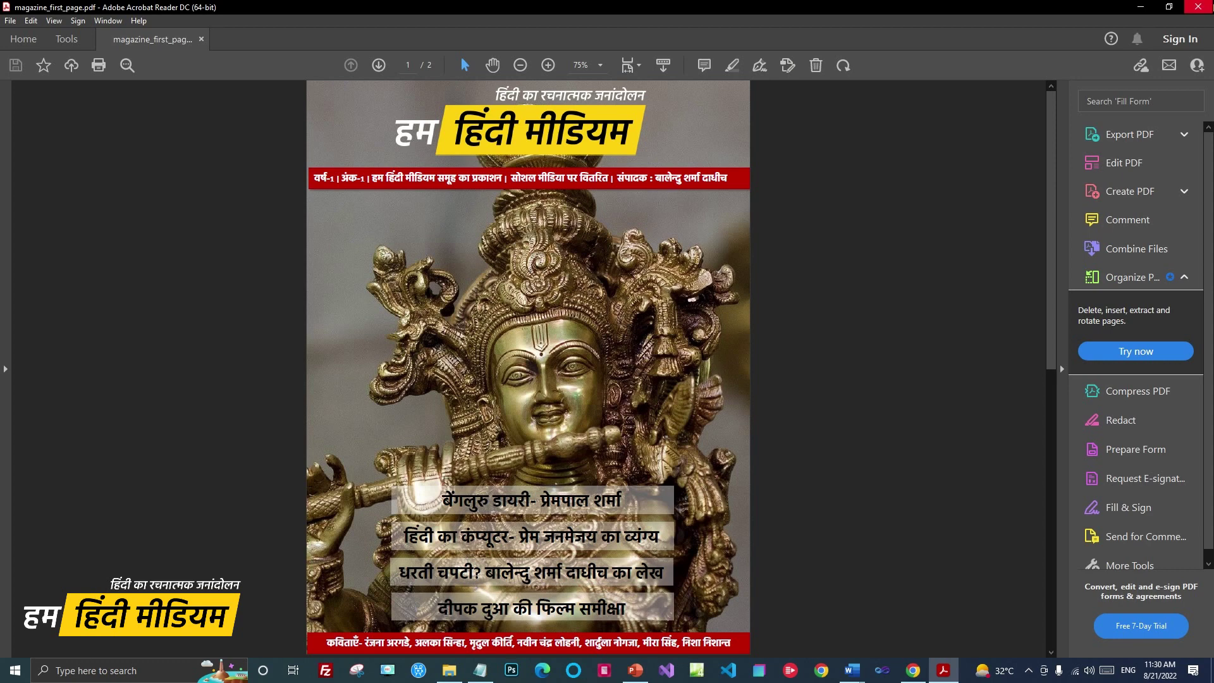
{"action": "left_click", "coordinate": [1205, 11]}
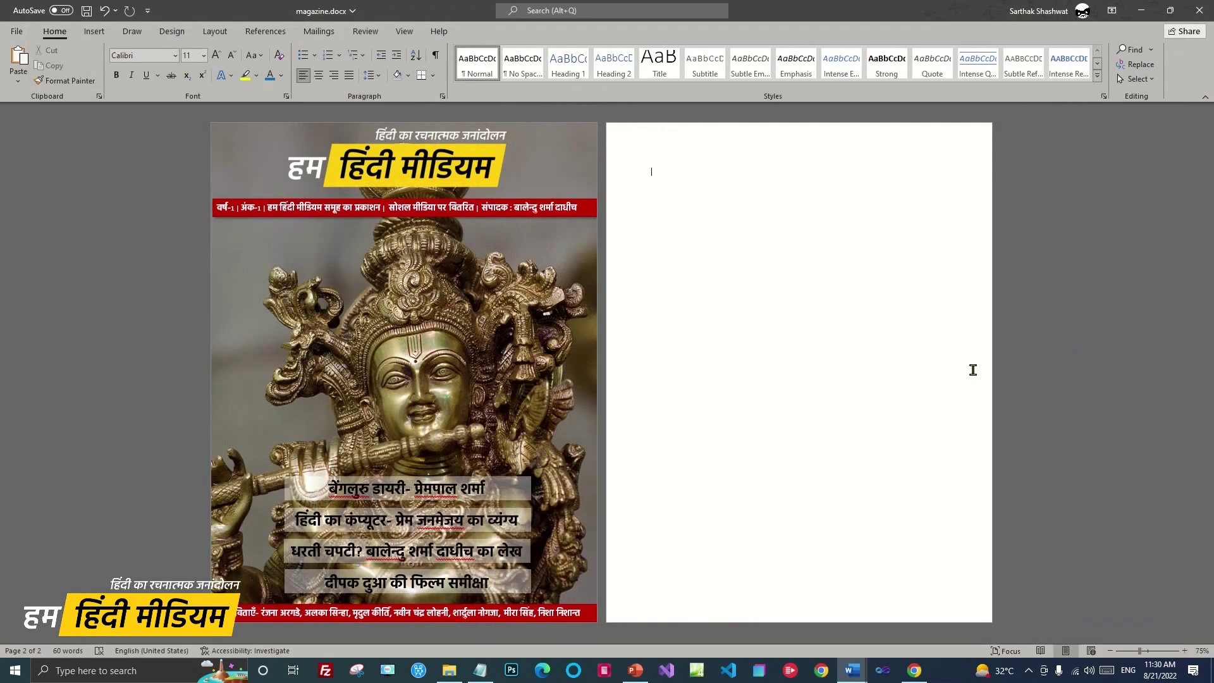